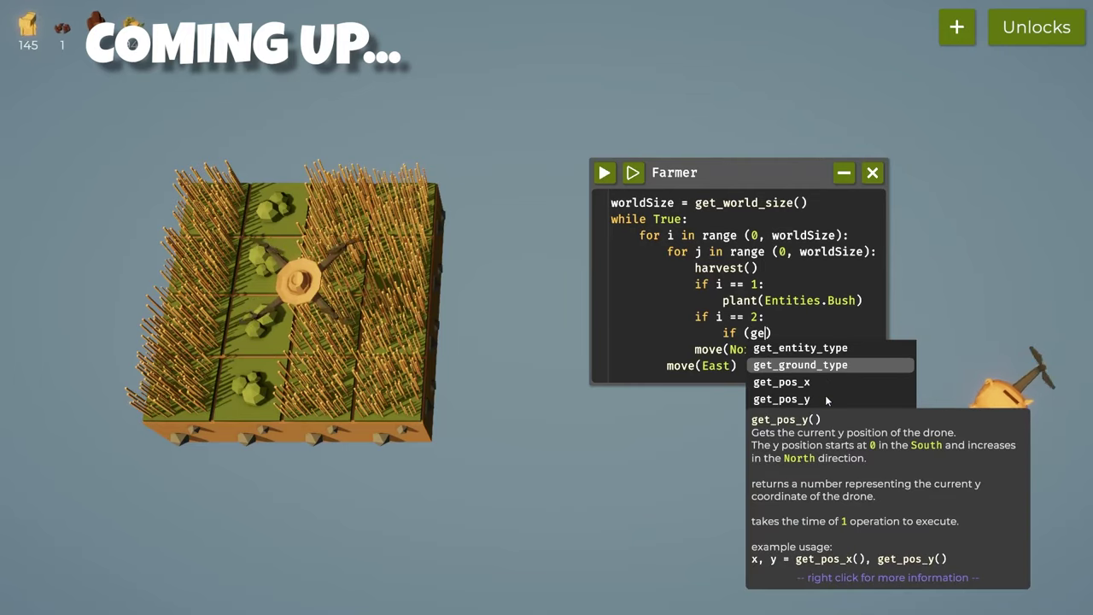
Complete the i == 2 condition as get_ground_type() == Grounds.Turf and open an indented line below it
key("Tab")
key("BackSpace")
key("BackSpace")
type("=")
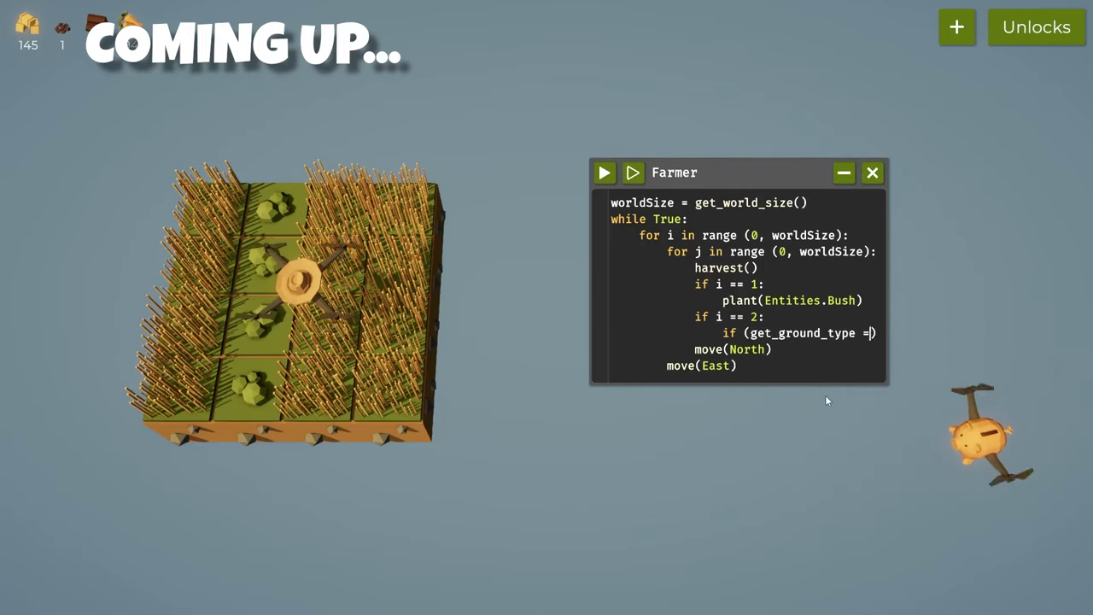
key("BackSpace")
key("BackSpace")
type("() ")
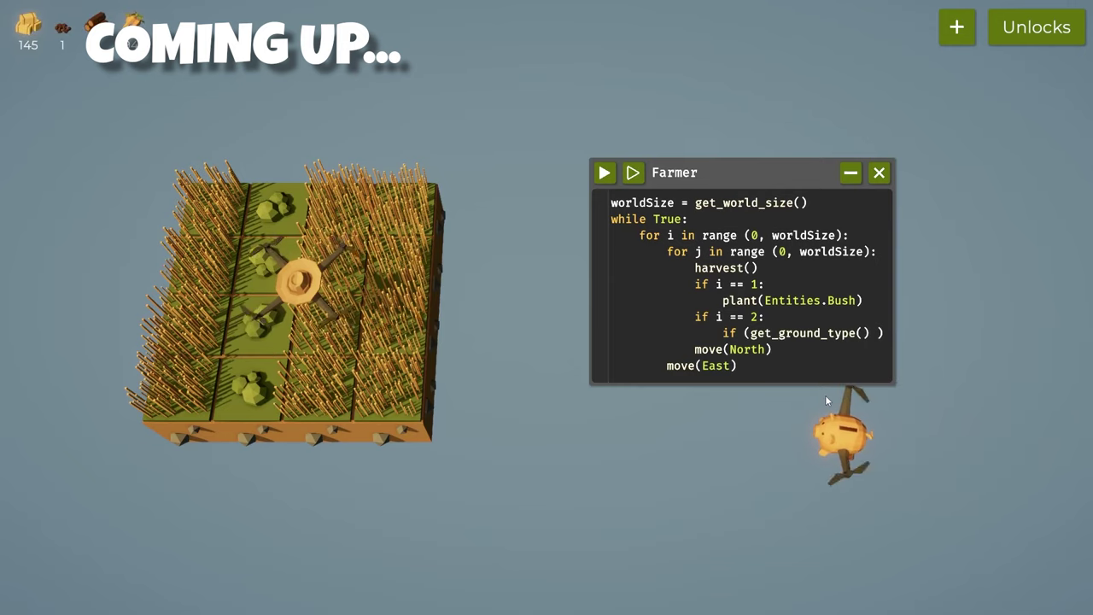
type("== G")
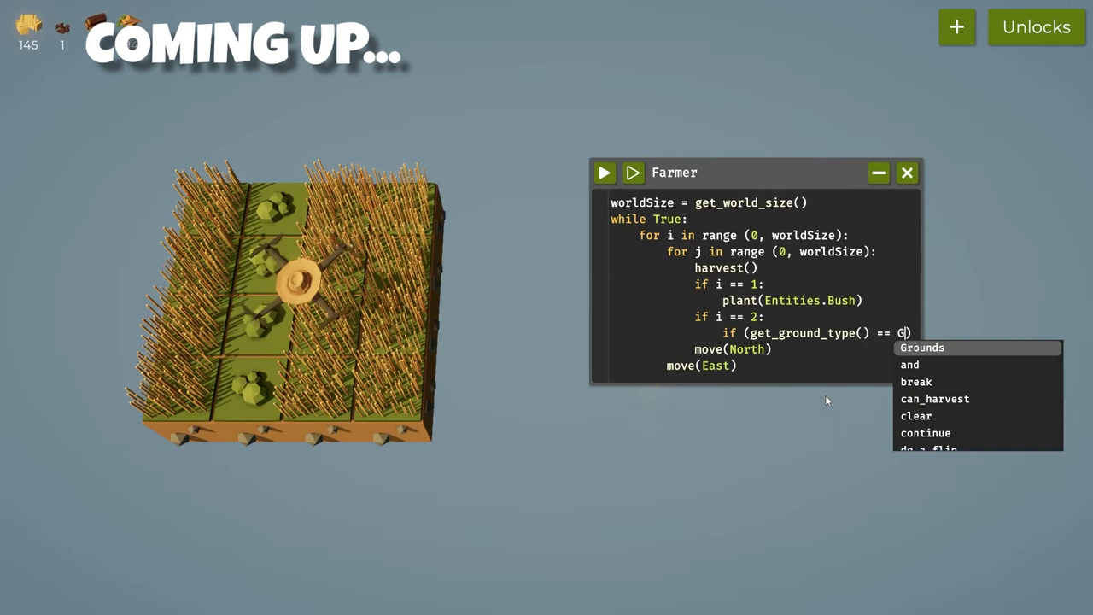
key("Tab")
type(".")
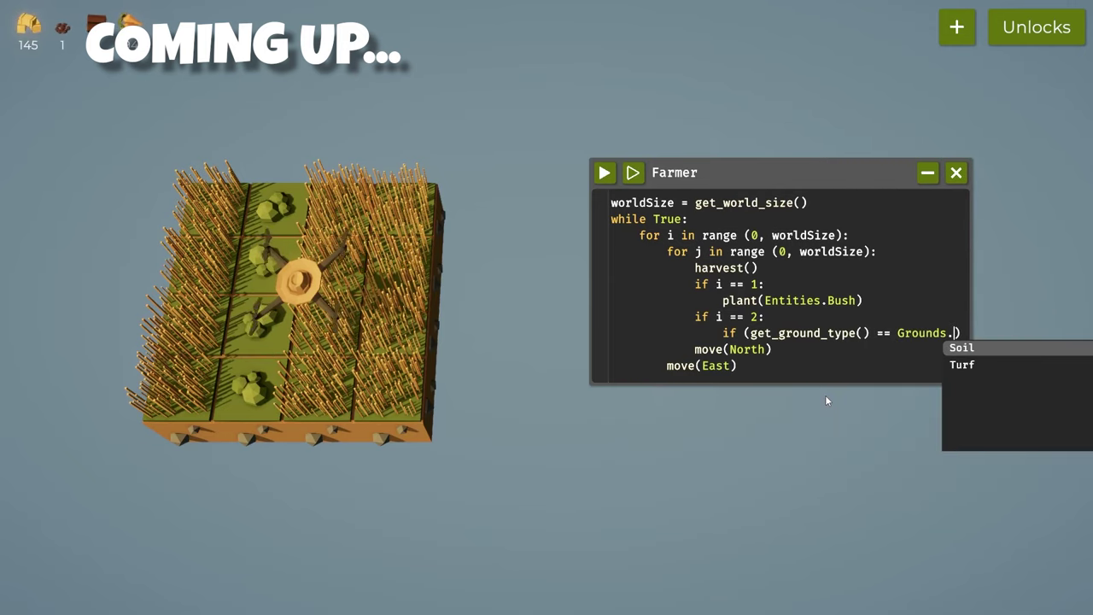
key("Down")
key("Tab")
key("Return")
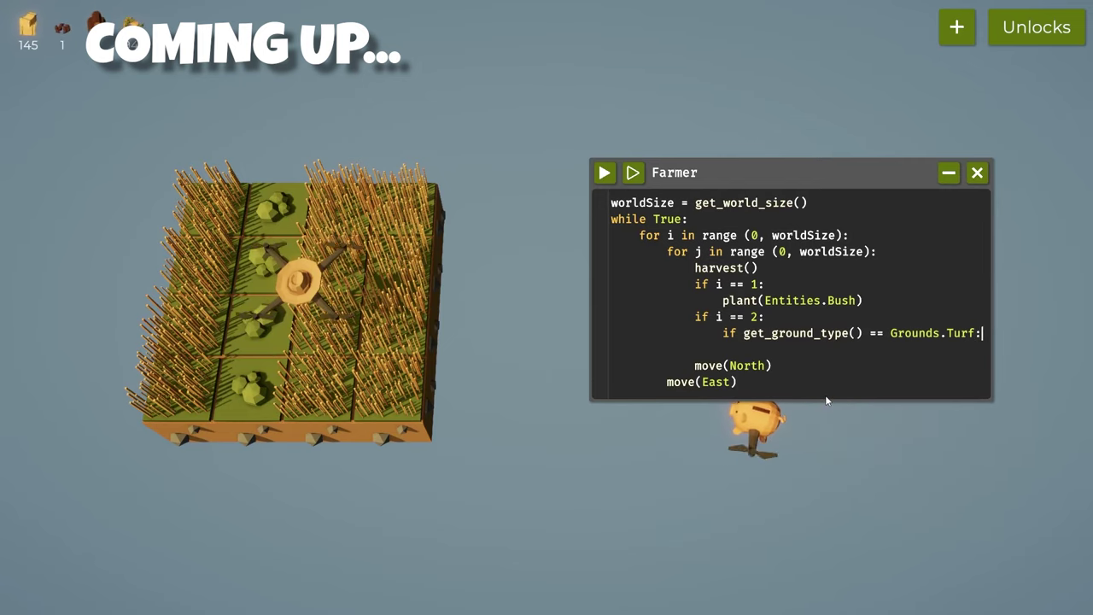
key("Return")
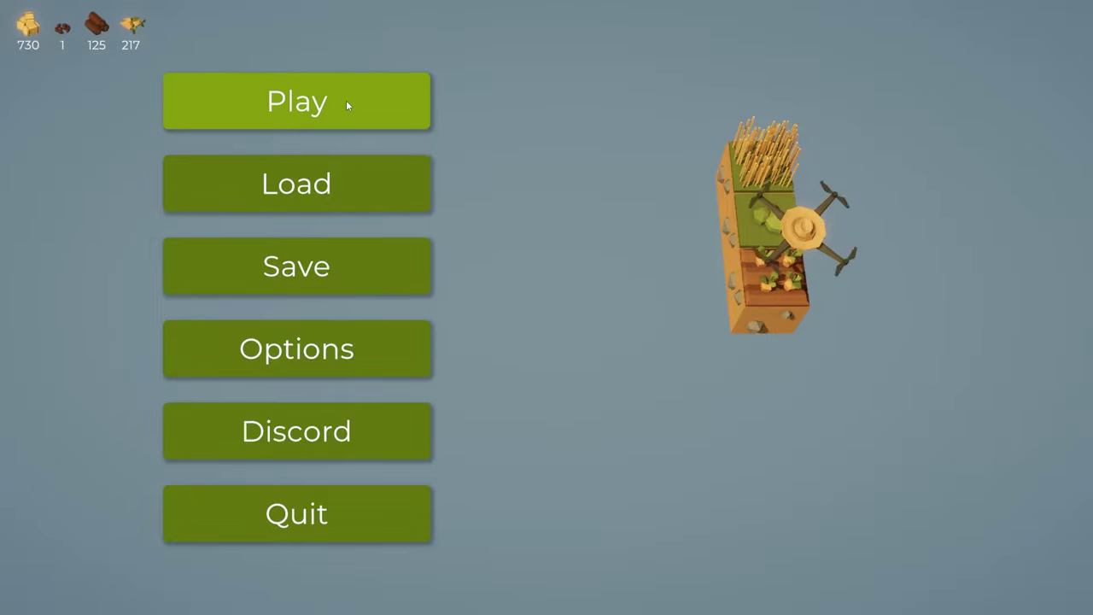
Start playing from the main menu and delete the DOESN'T WORK code window
left_click(346, 100)
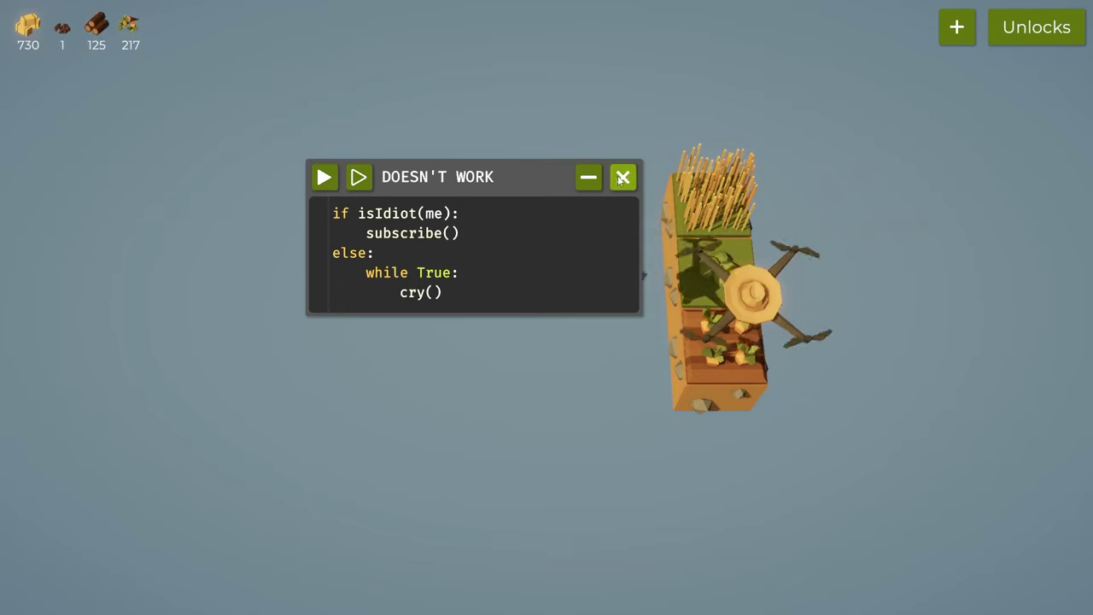
left_click(623, 175)
left_click(483, 327)
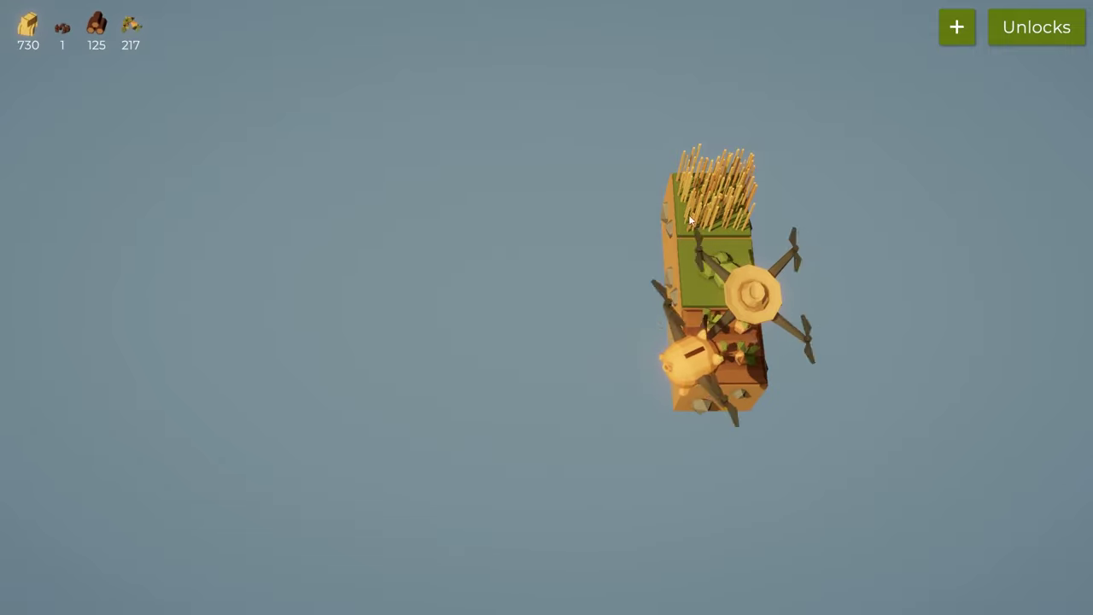
Permanently delete the f0 script and pan to the Clear and Plant Carrots windows
left_click(523, 432)
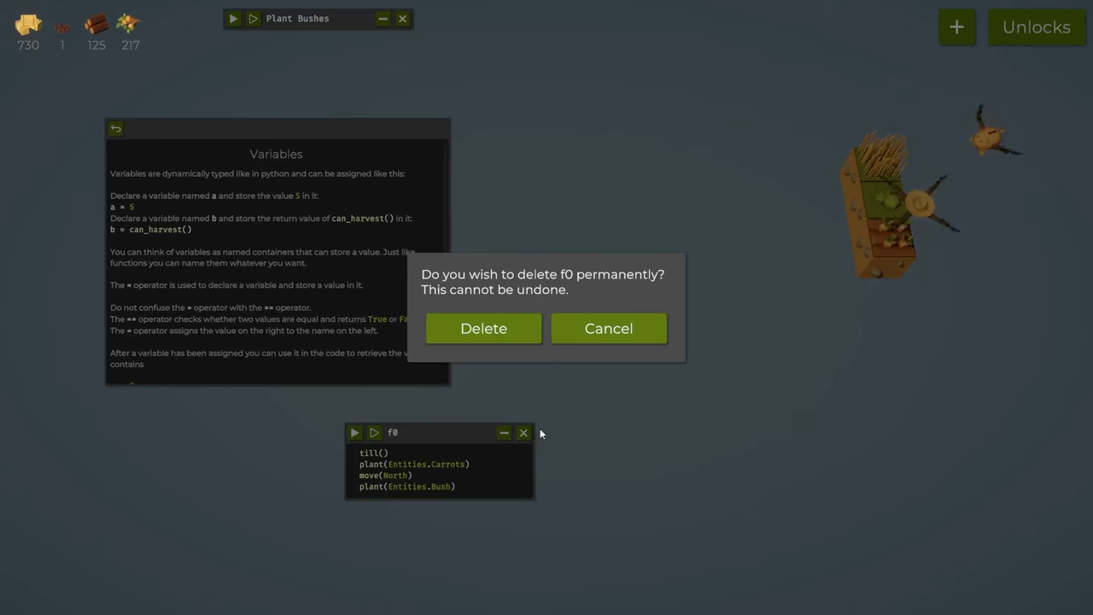
left_click(484, 329)
left_click_drag(829, 361, 415, 439)
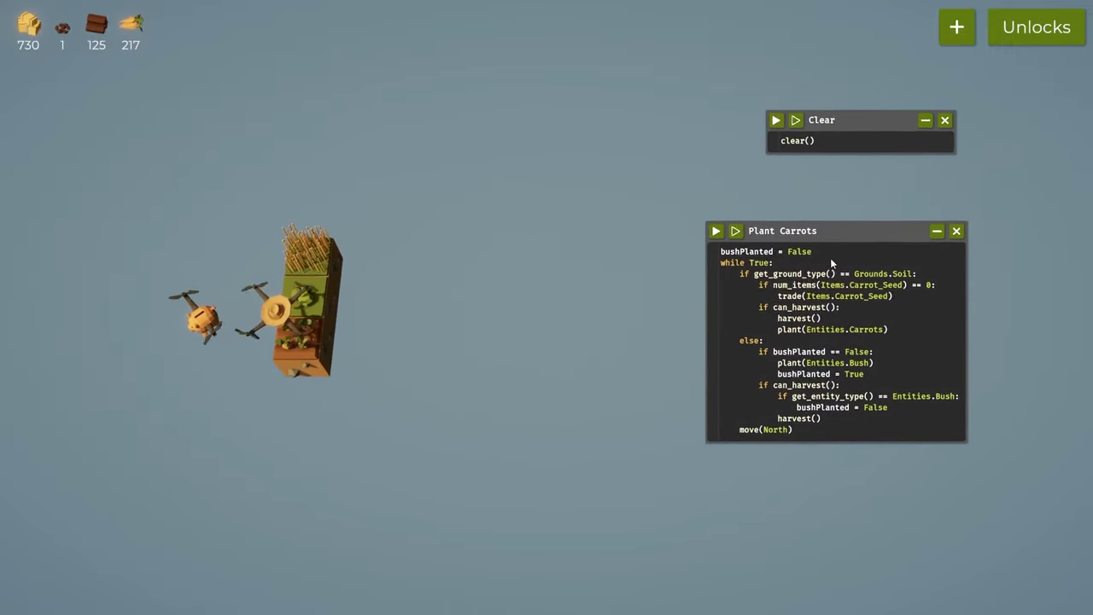
Run Plant Carrots until carrots grow on the tilled soil, stop it, and close its window
left_click(716, 233)
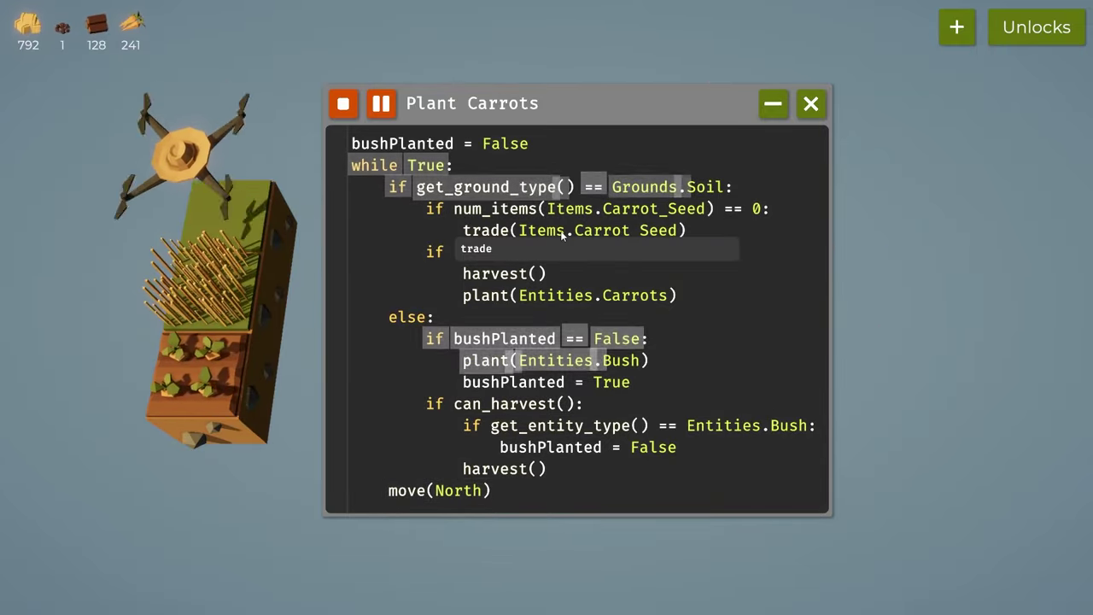
mouse_move(539, 234)
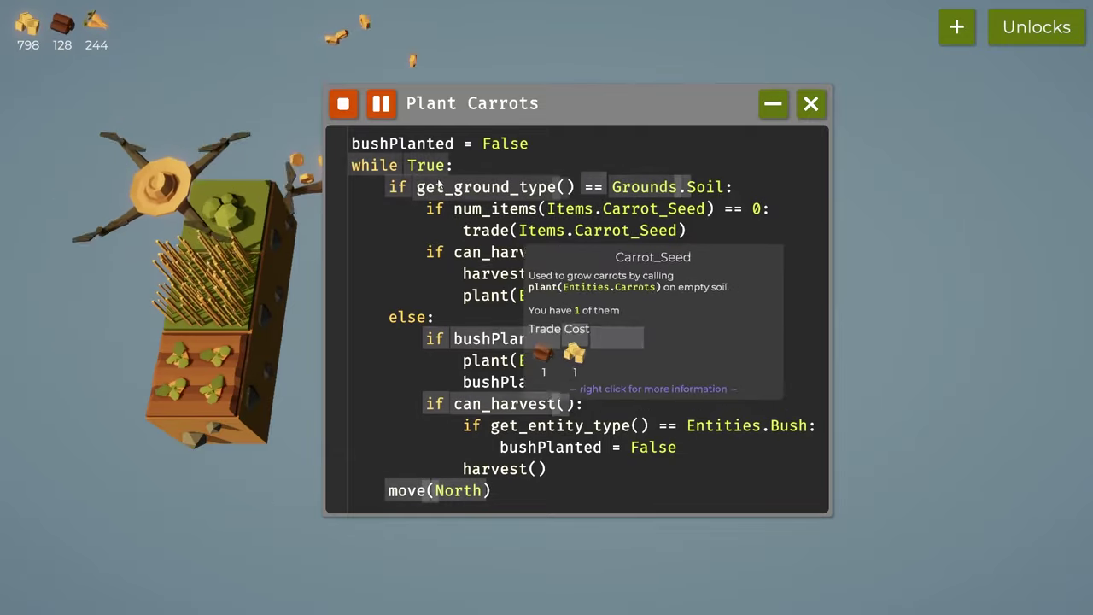
left_click(343, 103)
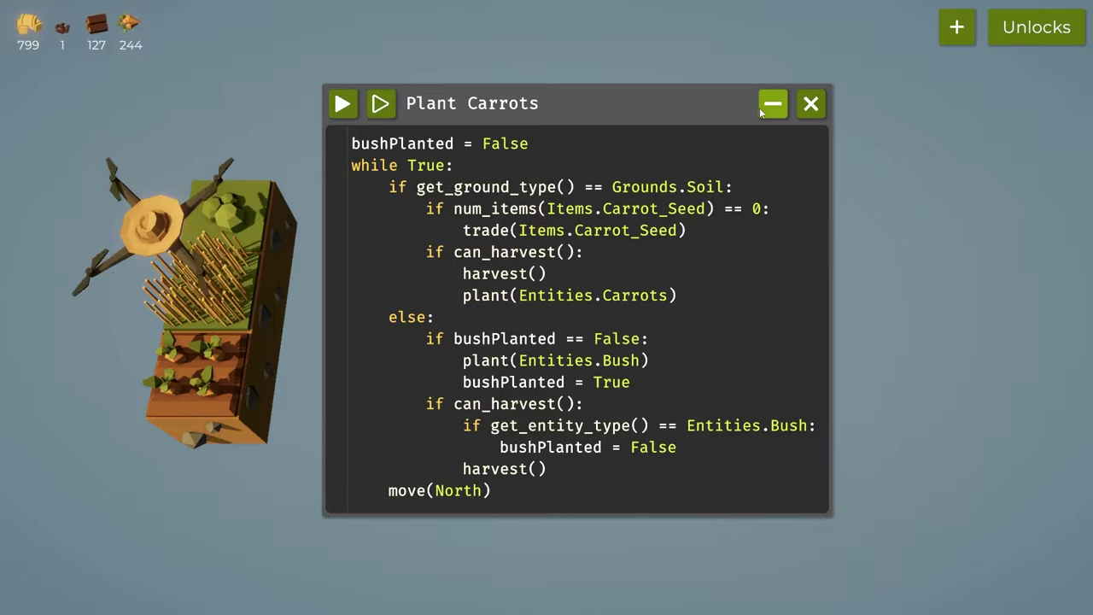
key("Escape")
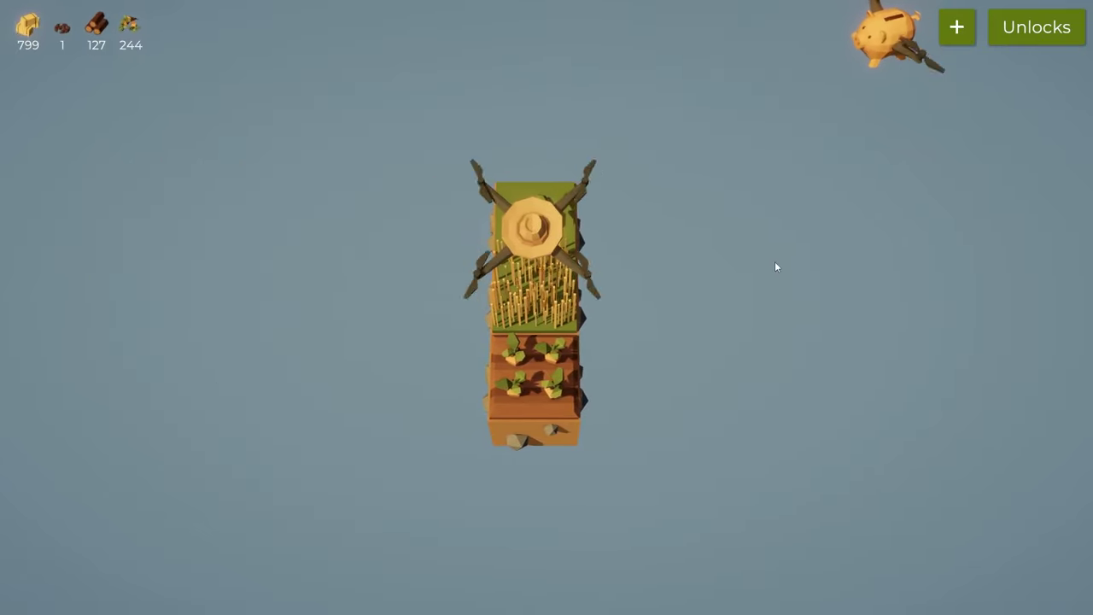
Browse the Unlocks tech tree toward the Costs and Loops branches, then return to the farm
left_click(1042, 34)
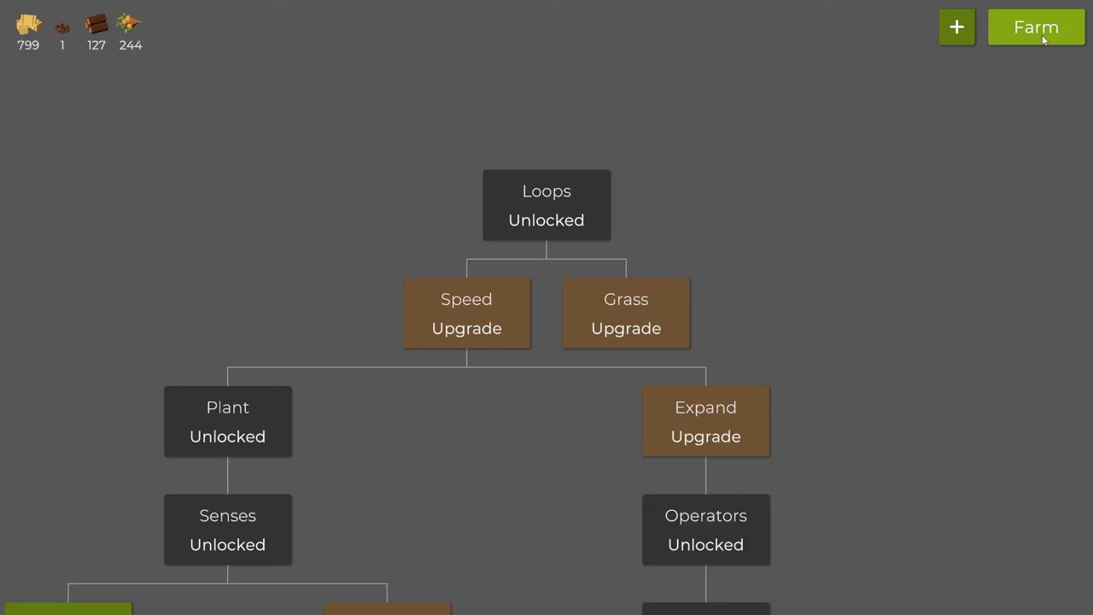
scroll(815, 304, "down", 5)
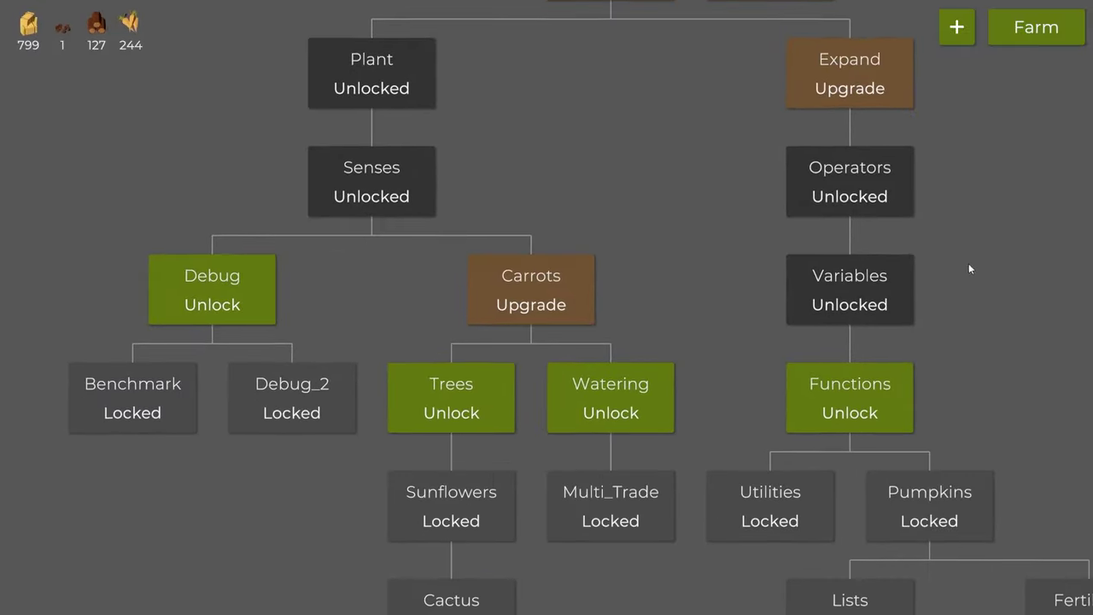
scroll(1025, 230, "down", 6)
scroll(1022, 234, "up", 7)
scroll(1022, 229, "down", 2)
scroll(916, 242, "up", 4)
scroll(923, 239, "down", 4)
scroll(896, 245, "up", 5)
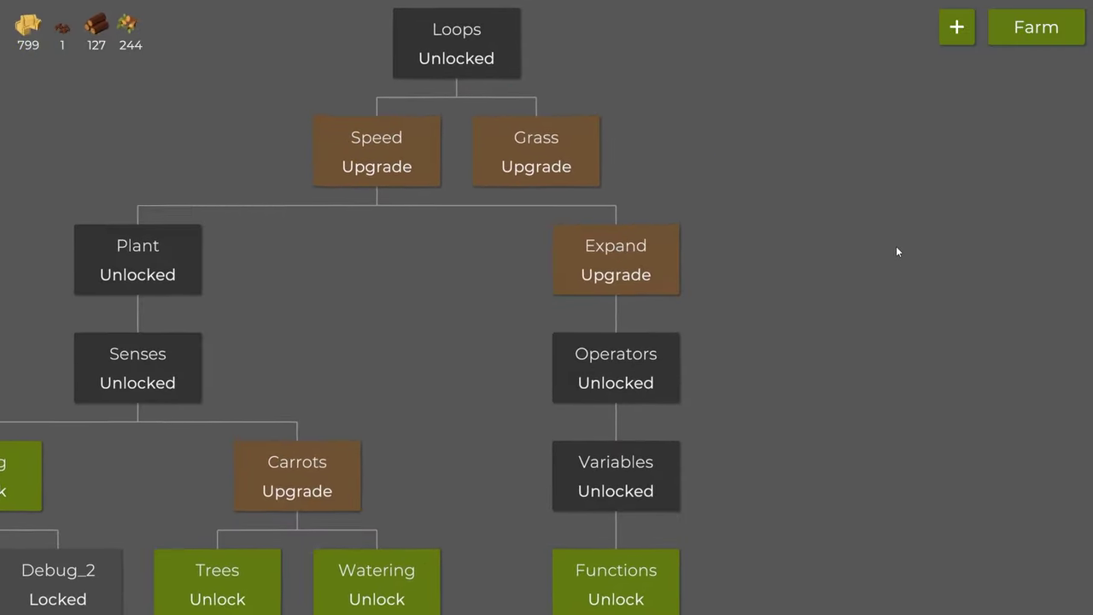
scroll(893, 236, "down", 2)
scroll(666, 234, "down", 2)
scroll(1040, 192, "up", 1)
scroll(1029, 196, "down", 1)
left_click_drag(1029, 196, 730, 103)
scroll(788, 288, "down", 4)
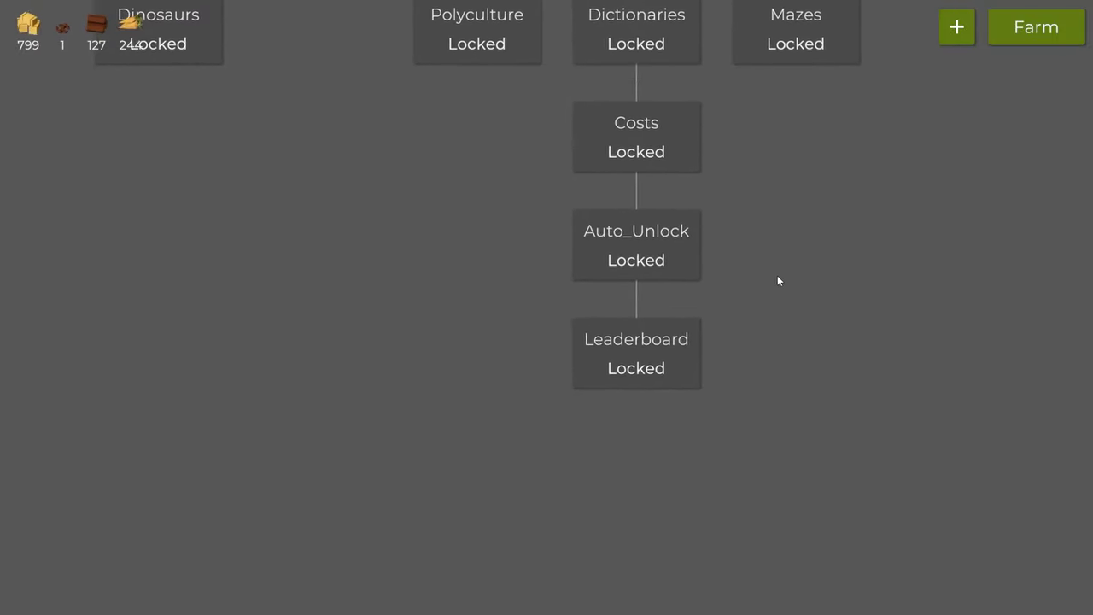
scroll(760, 266, "up", 4)
scroll(760, 261, "up", 4)
left_click_drag(729, 210, 874, 266)
scroll(876, 267, "up", 2)
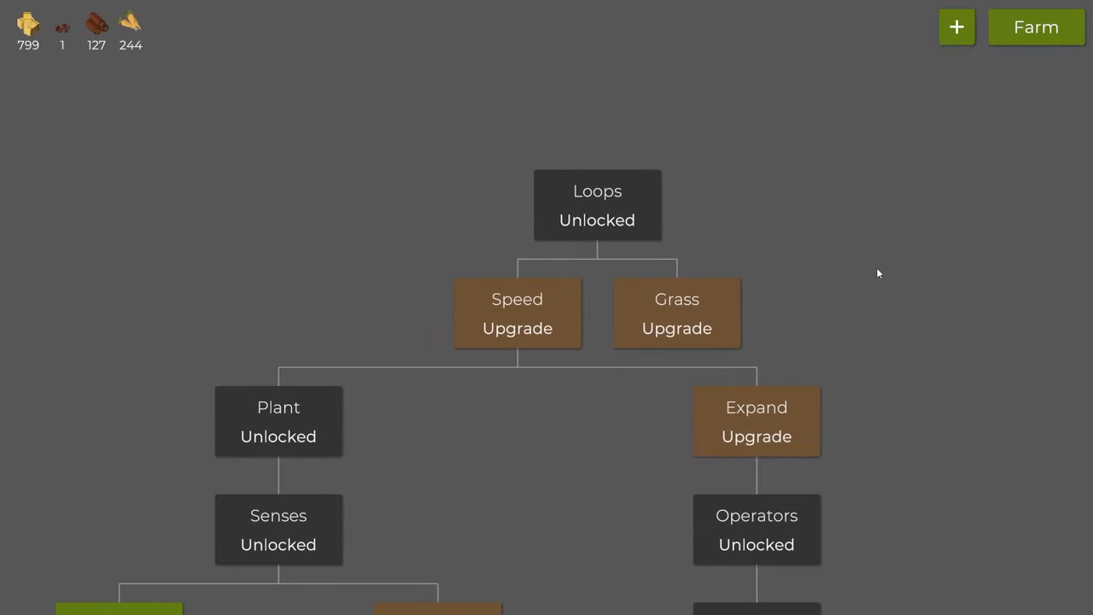
scroll(876, 265, "down", 4)
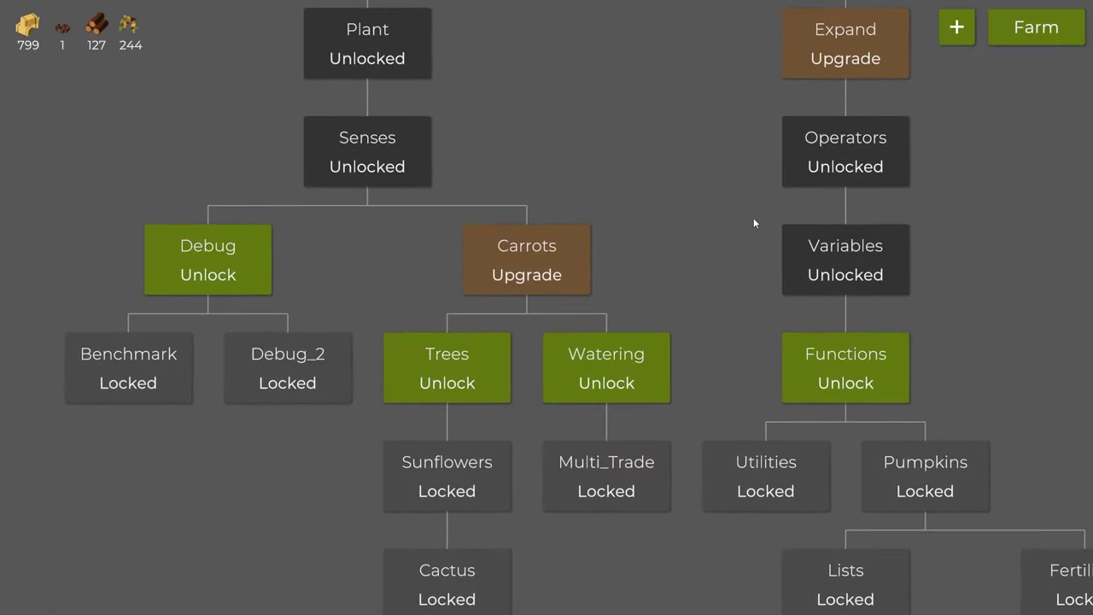
left_click(1017, 28)
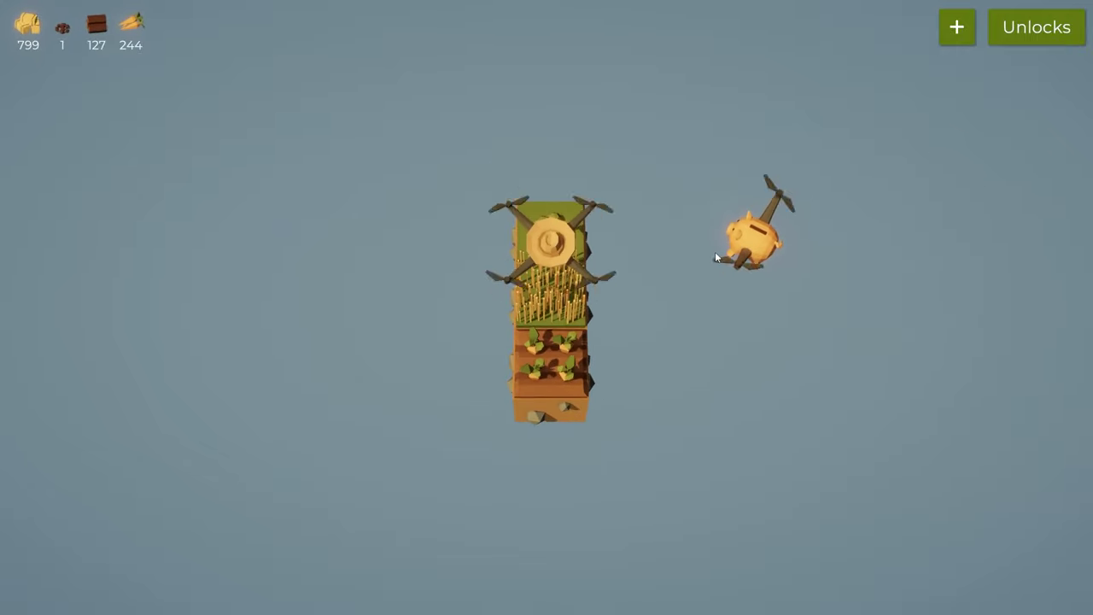
Reopen the tech tree, pan across its other branches, and go back to the farm view
left_click(1031, 27)
scroll(730, 241, "down", 4)
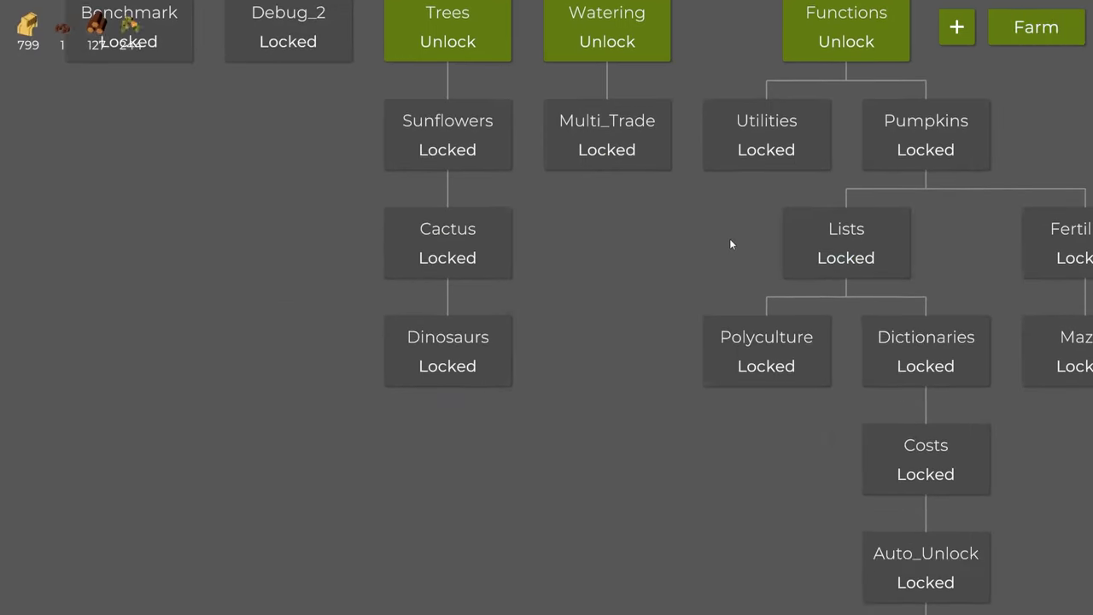
scroll(729, 236, "up", 6)
scroll(729, 236, "down", 3)
scroll(584, 308, "up", 5)
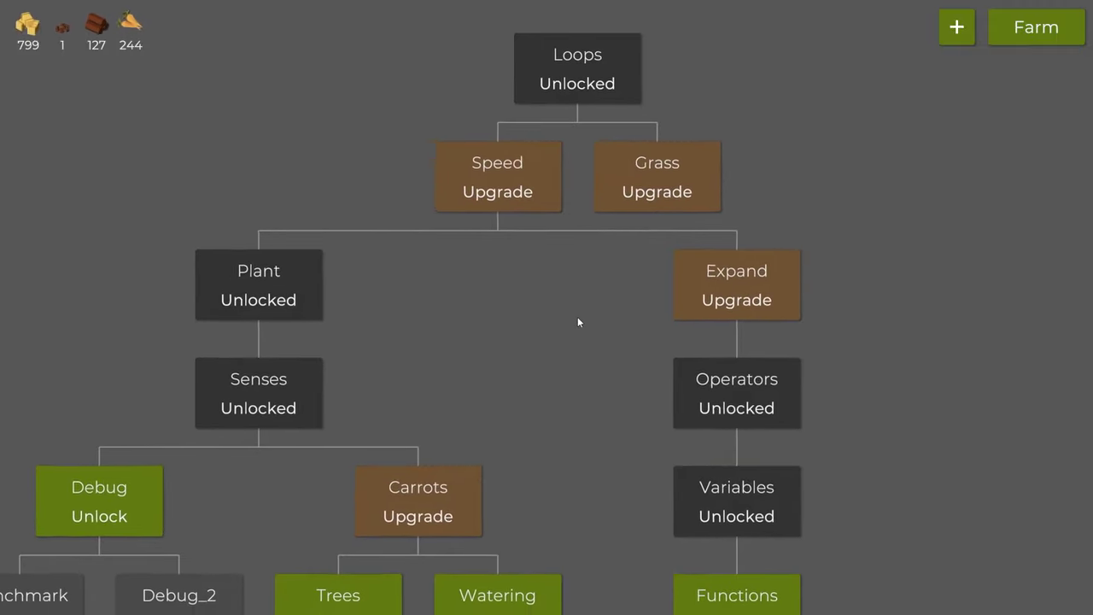
scroll(578, 317, "down", 4)
scroll(617, 237, "down", 3)
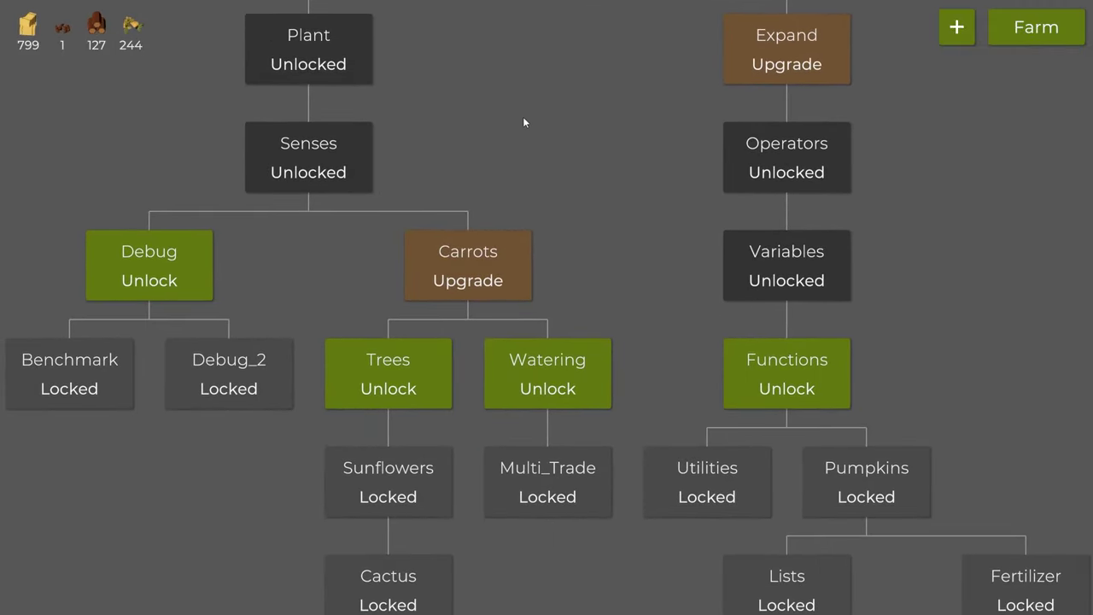
left_click_drag(529, 129, 600, 242)
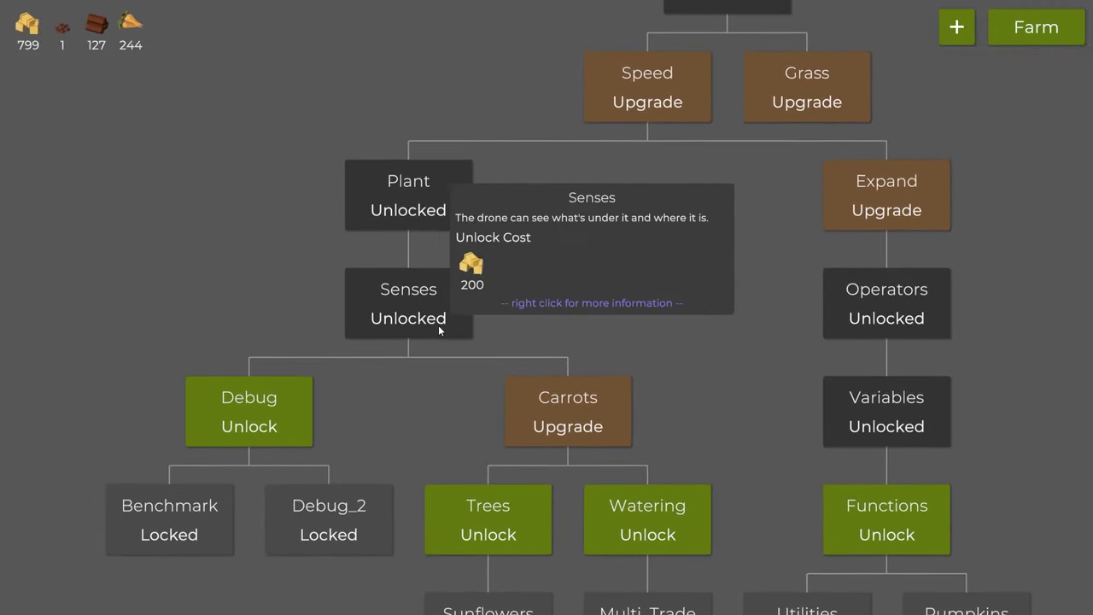
mouse_move(869, 408)
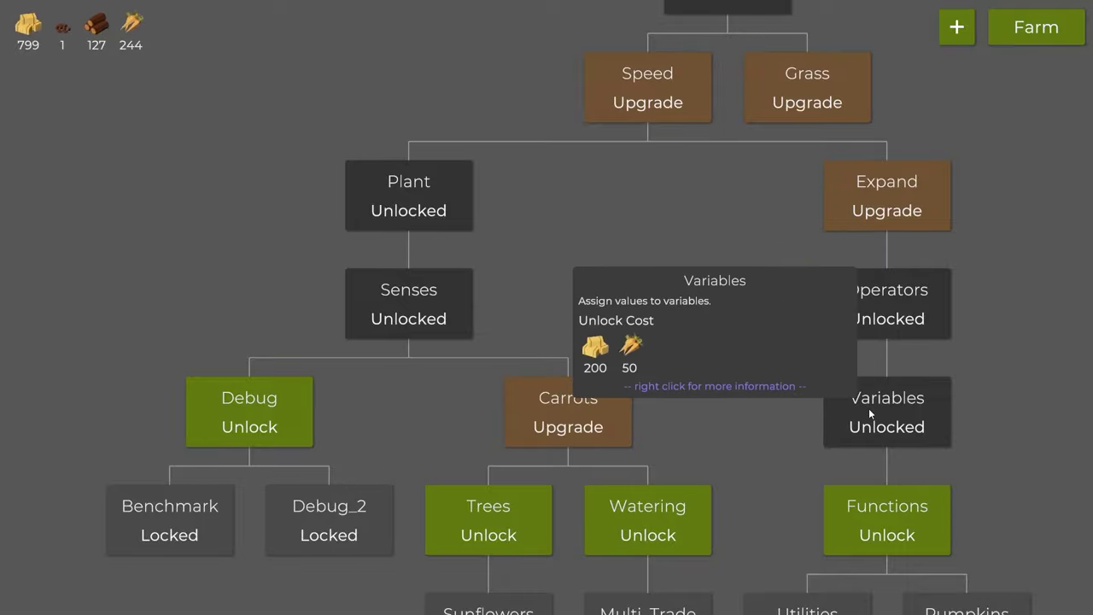
mouse_move(795, 418)
left_mouse_down()
mouse_move(701, 293)
mouse_move(661, 117)
mouse_move(613, 14)
left_mouse_up()
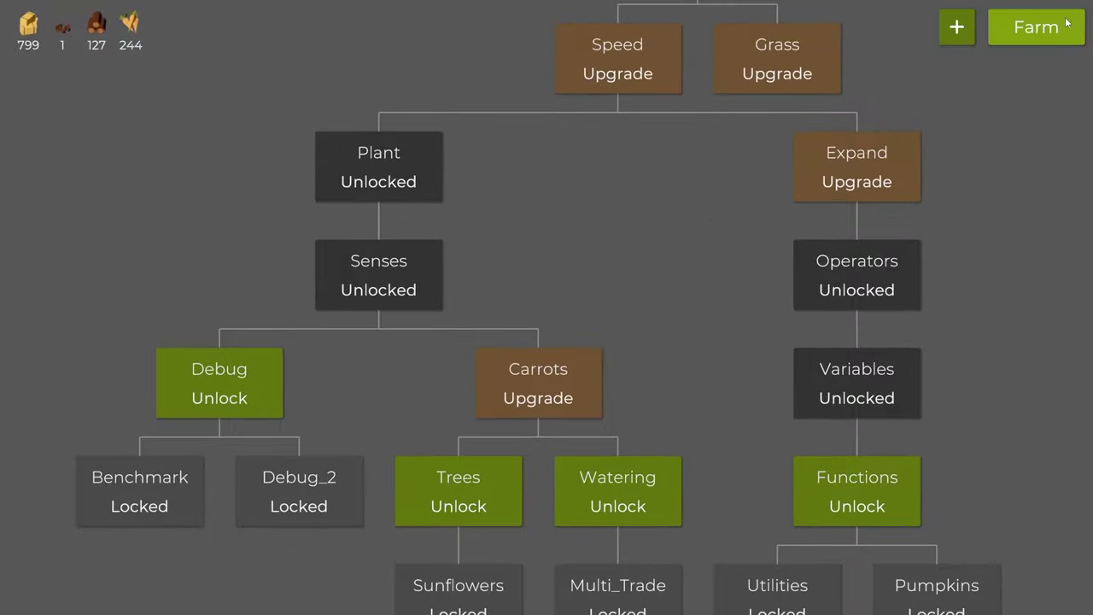
left_click(1067, 23)
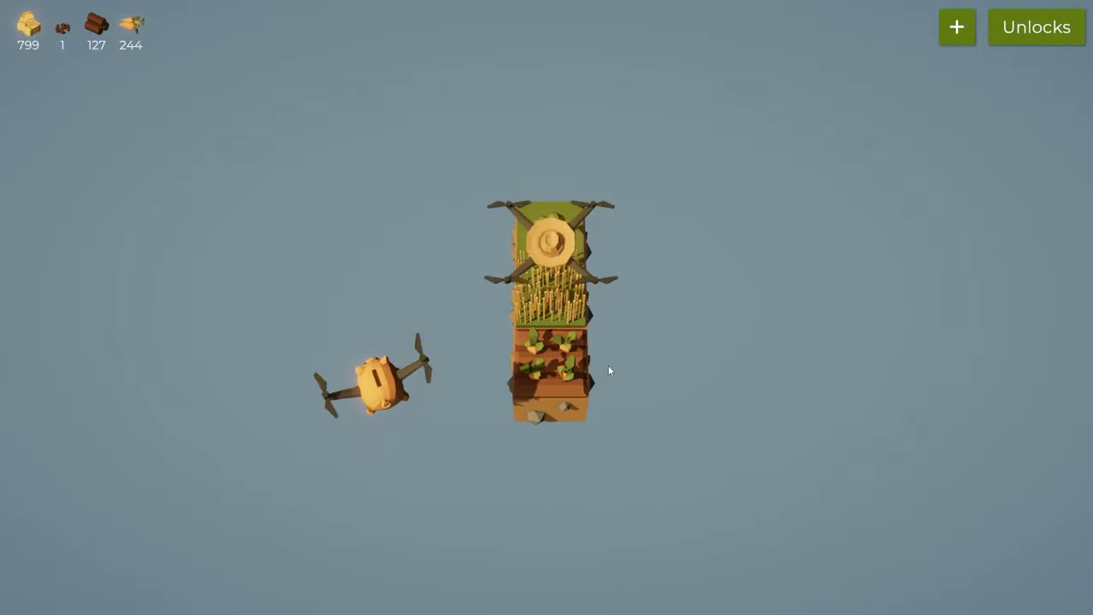
Reopen Unlocks with u and pan to Expand, showing its 1x3-to-3x3 cost of 20 wood
key("u")
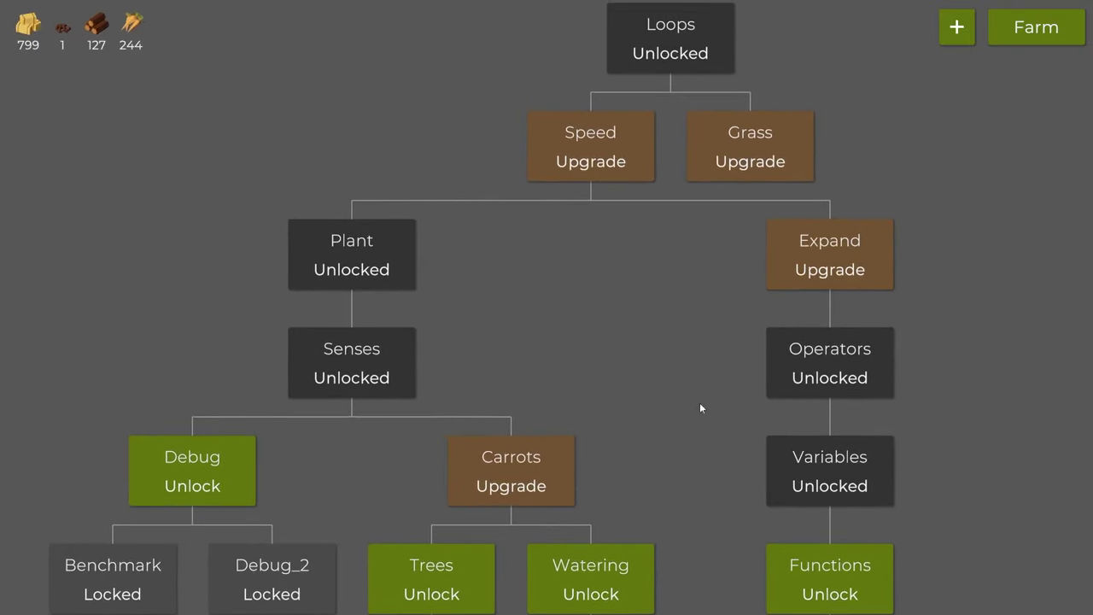
scroll(675, 316, "down", 6)
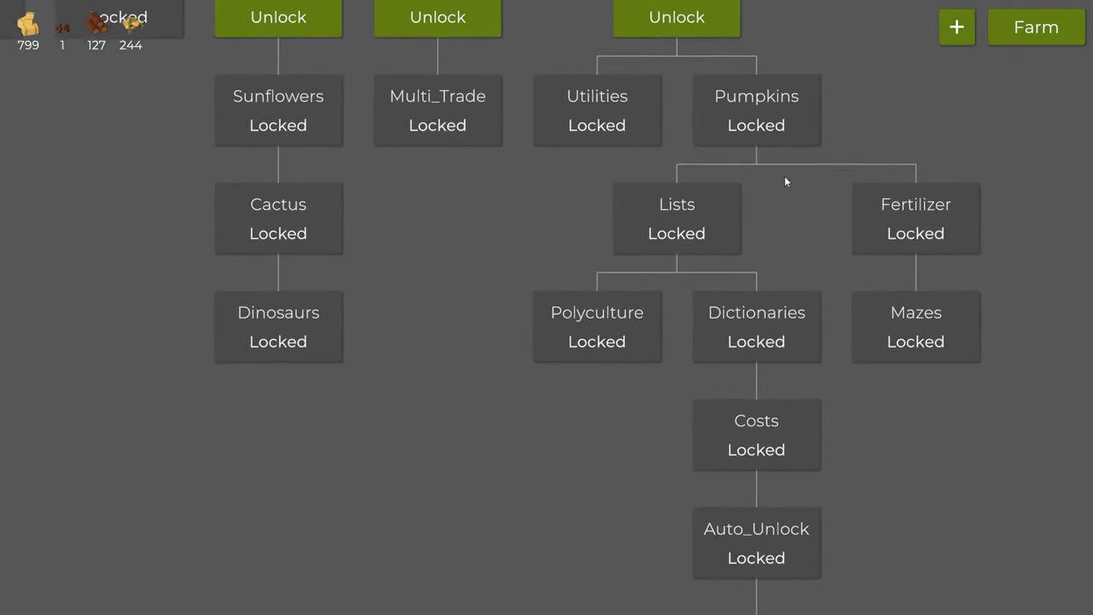
left_click_drag(753, 205, 671, 461)
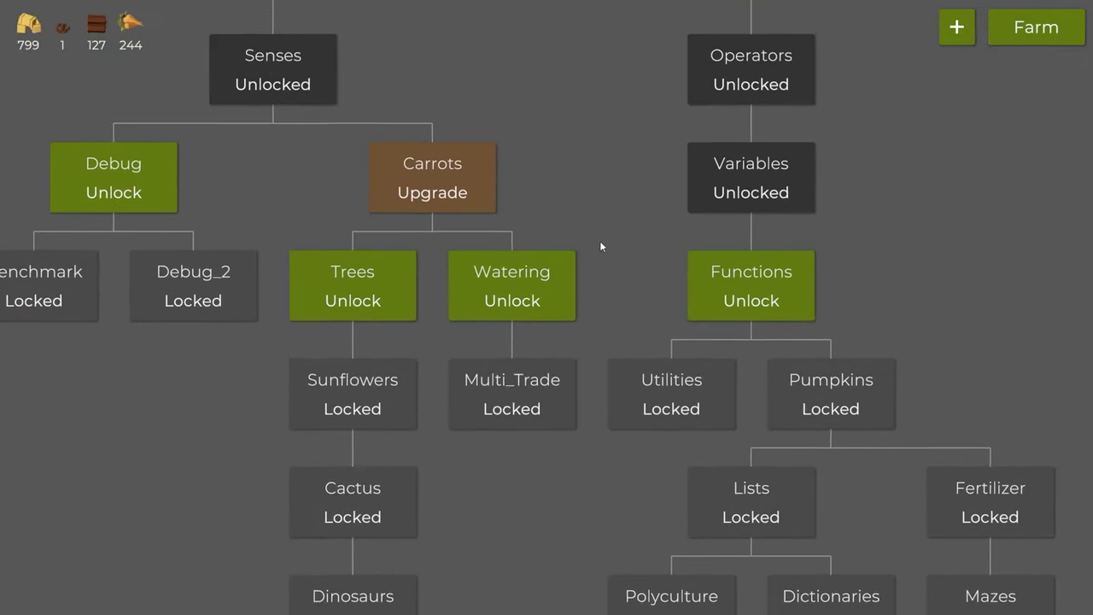
left_click_drag(600, 241, 654, 486)
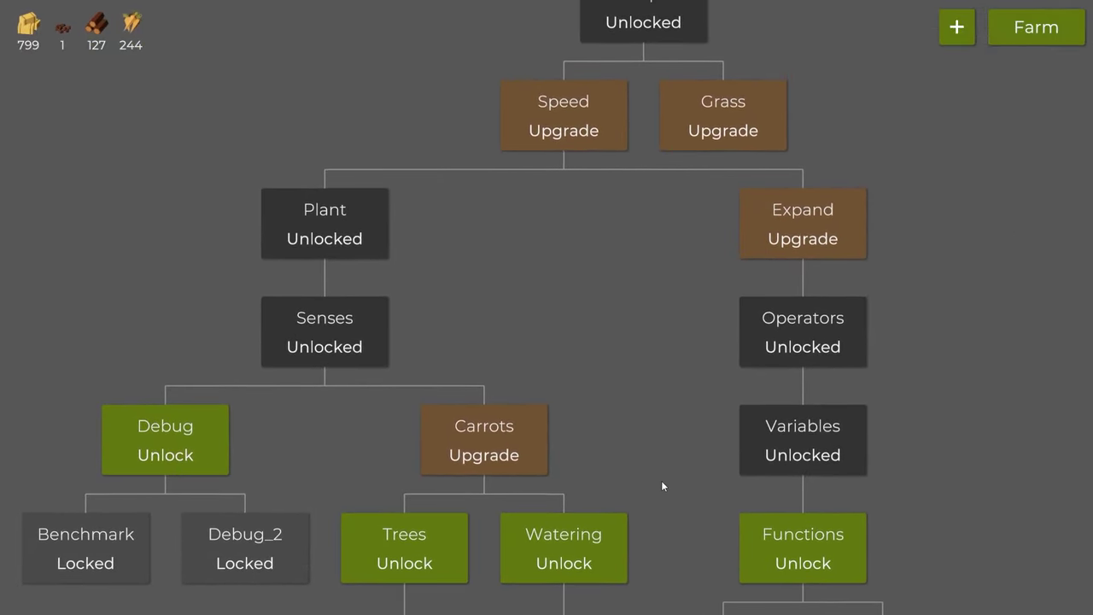
mouse_move(859, 250)
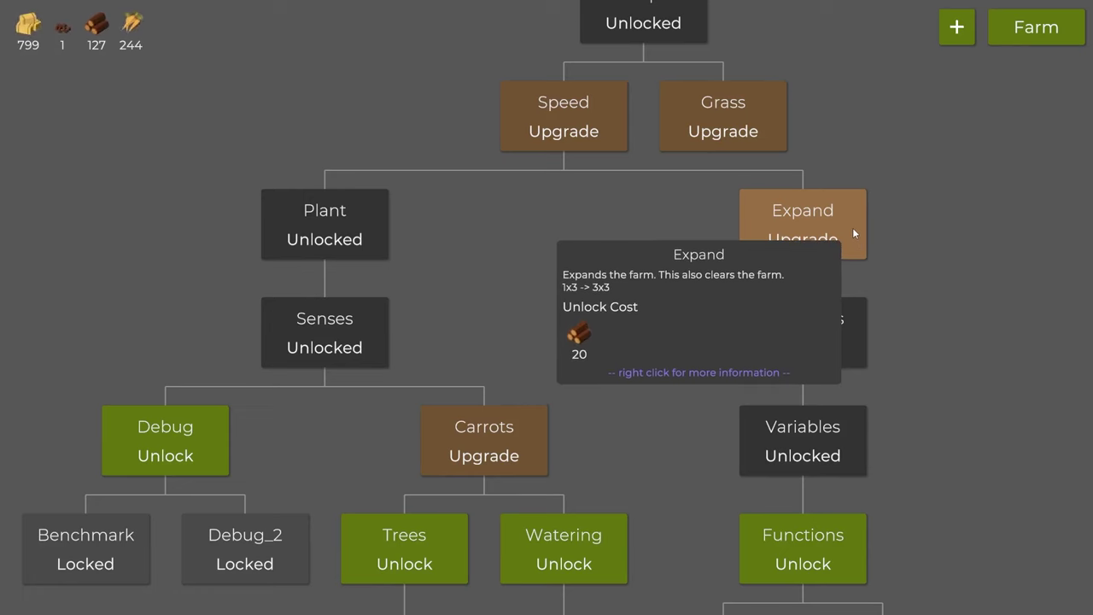
Buy the Expand upgrade, growing the farm to 3x3 and leaving 107 wood
left_click(853, 229)
scroll(663, 293, "down", 12)
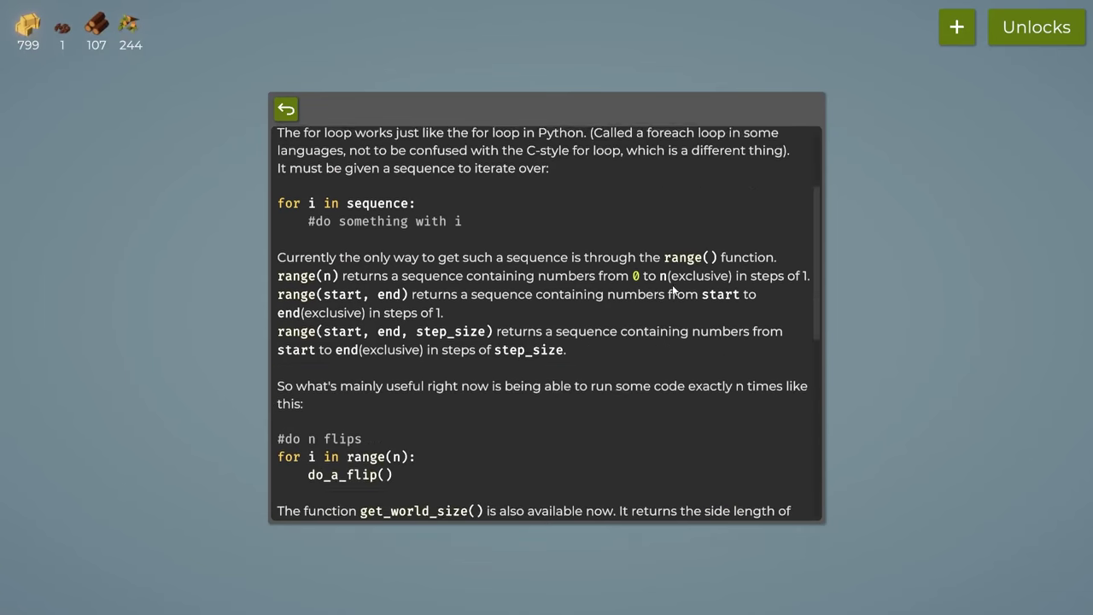
scroll(675, 289, "up", 6)
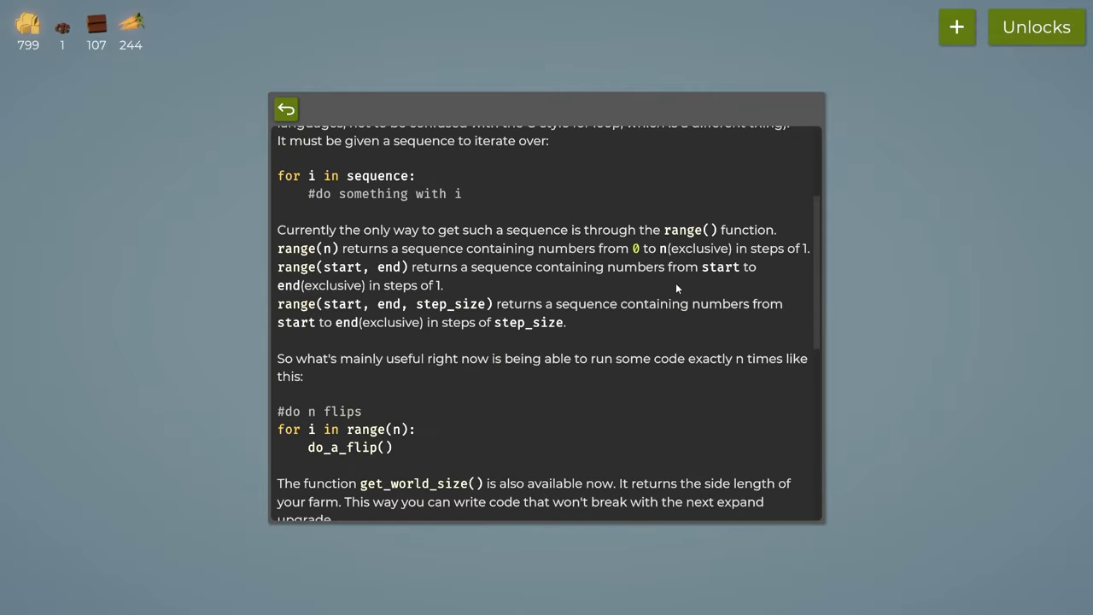
scroll(676, 282, "up", 5)
Go from the For Loop page back to contents and read through the If Branch guide
left_click(284, 111)
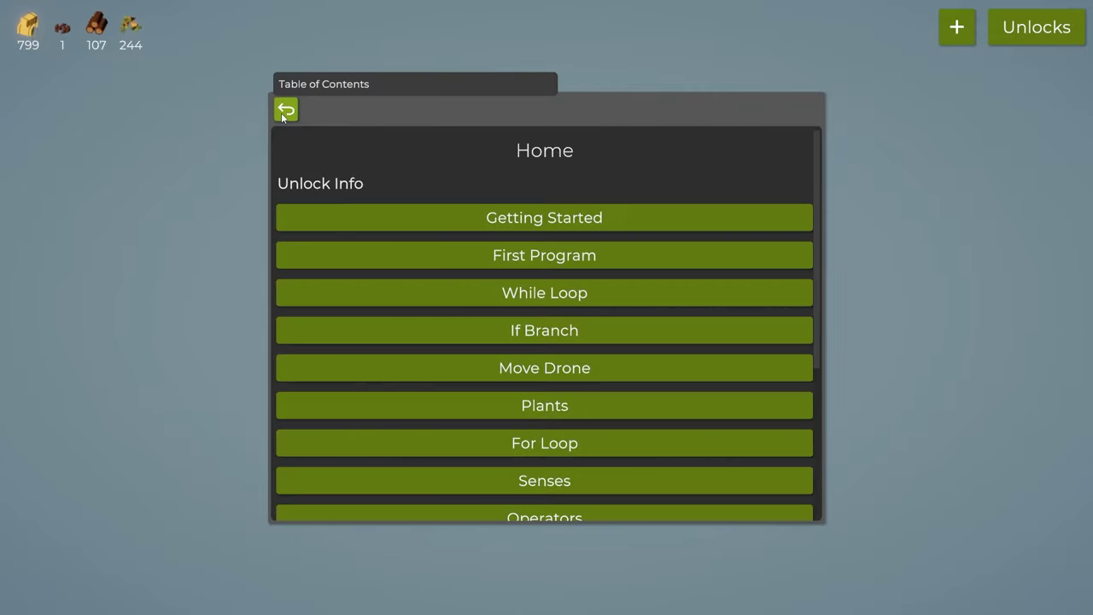
scroll(599, 270, "down", 5)
scroll(600, 270, "up", 5)
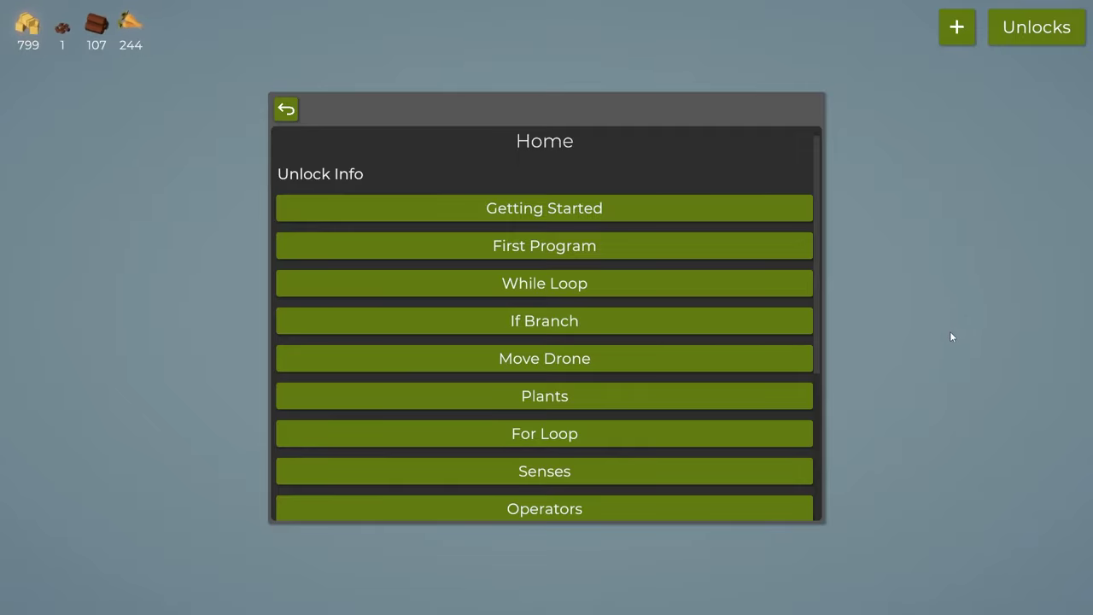
left_click(681, 322)
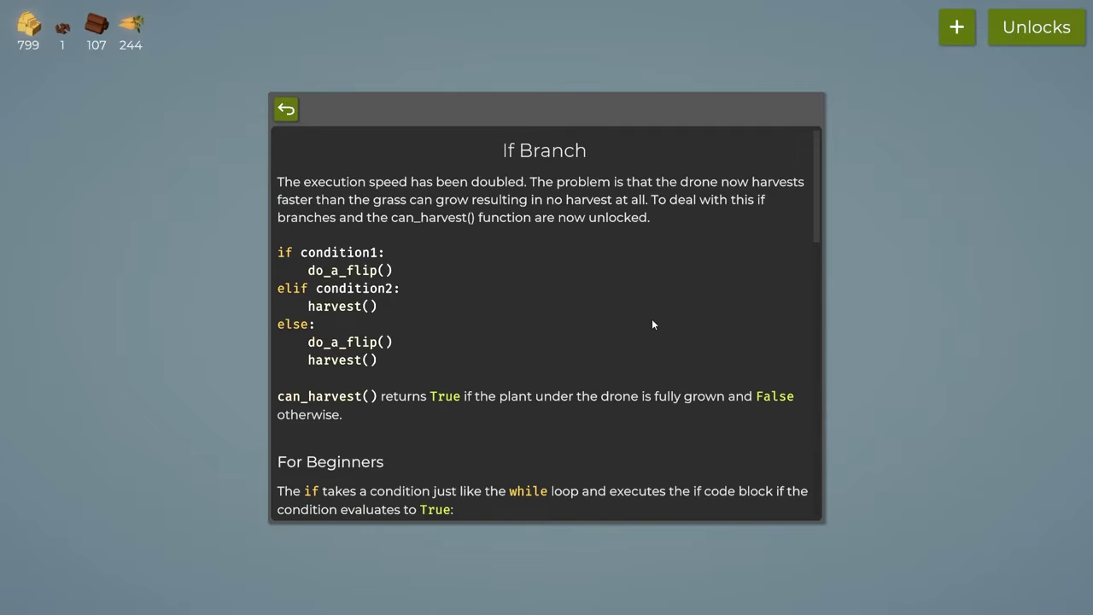
scroll(652, 322, "down", 5)
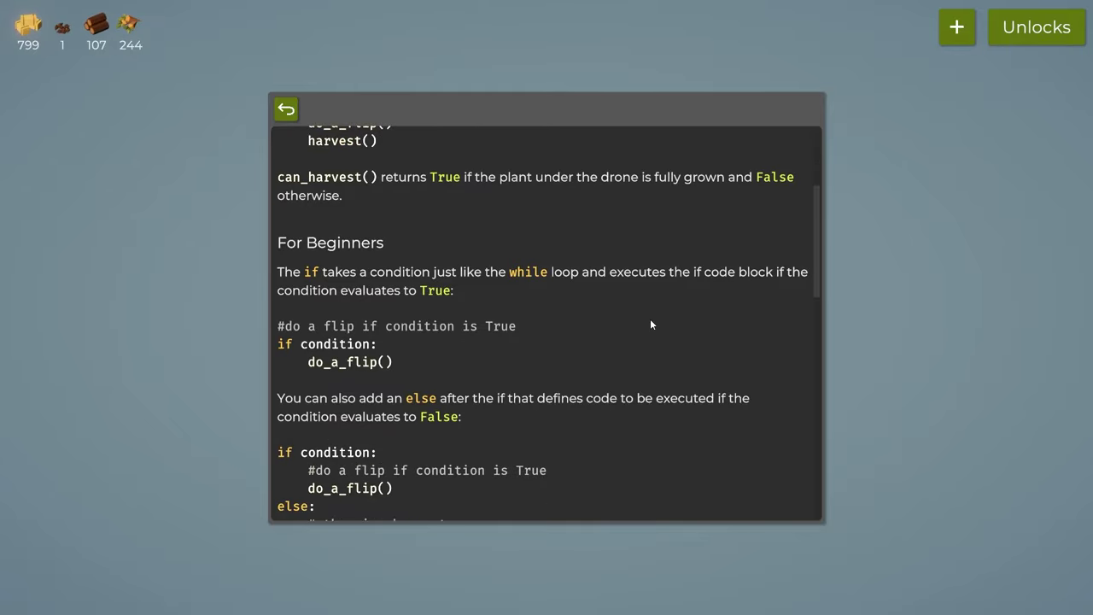
scroll(650, 323, "down", 4)
scroll(650, 323, "down", 4)
scroll(651, 324, "down", 6)
scroll(651, 323, "down", 6)
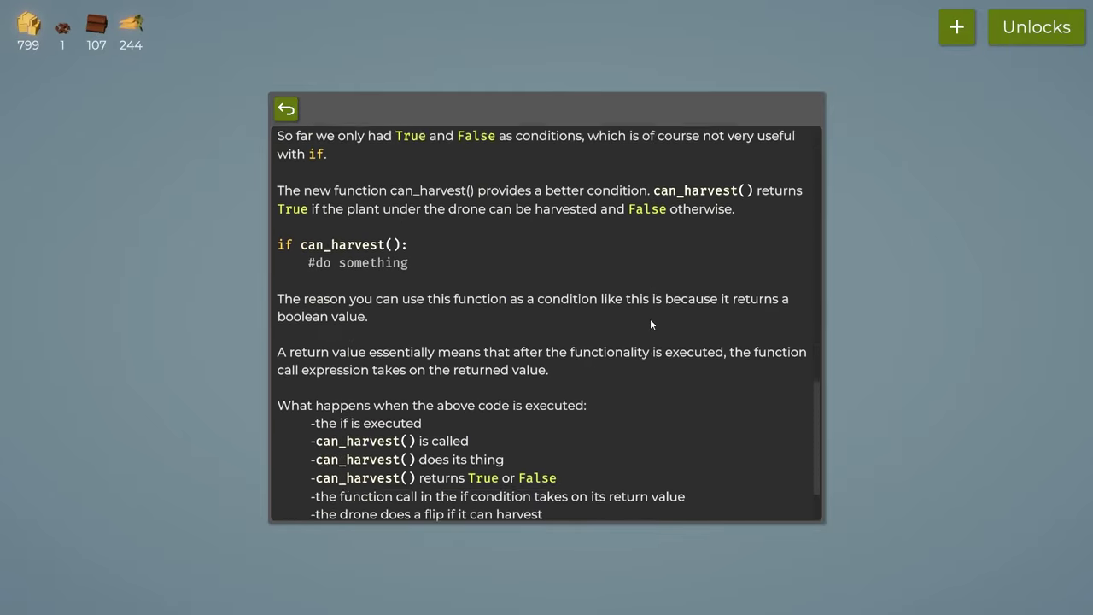
Buy the next Expand upgrade to make the farm 4x4
key("Escape")
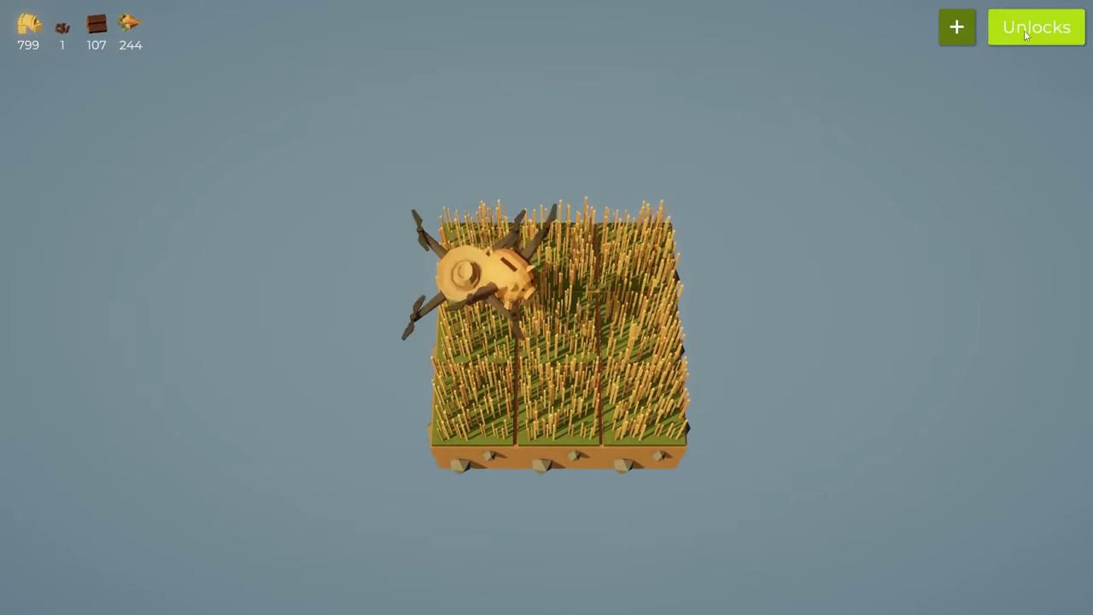
left_click(1025, 35)
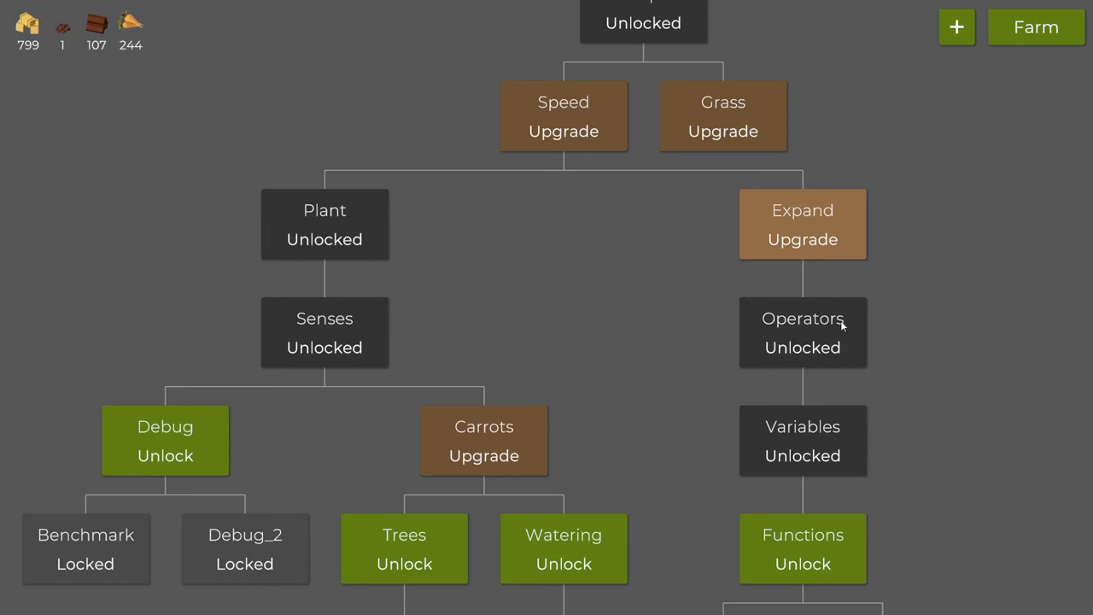
mouse_move(818, 222)
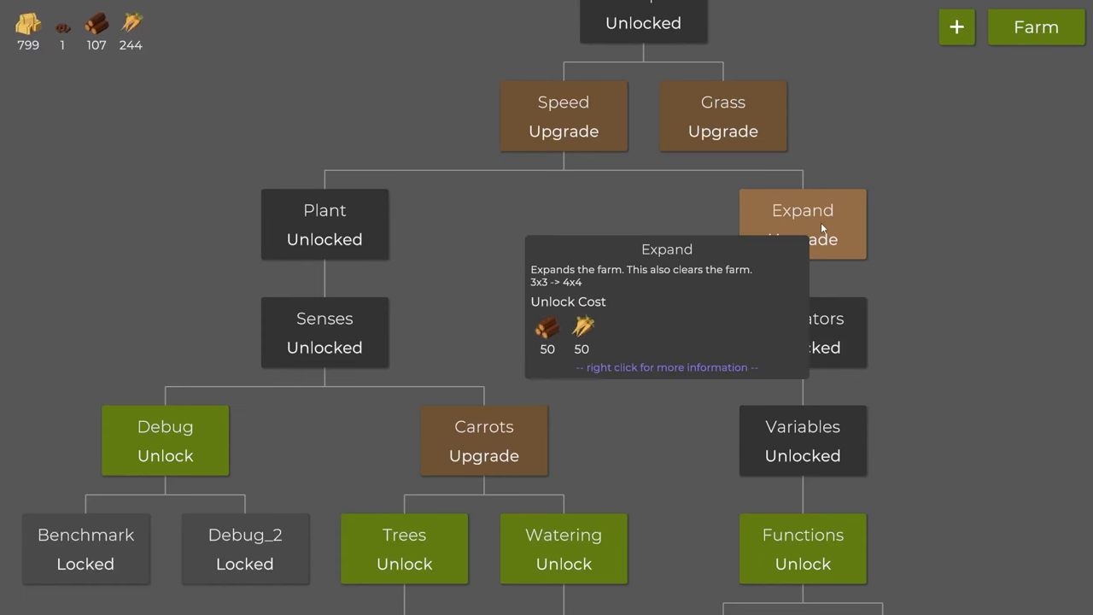
left_click(821, 222)
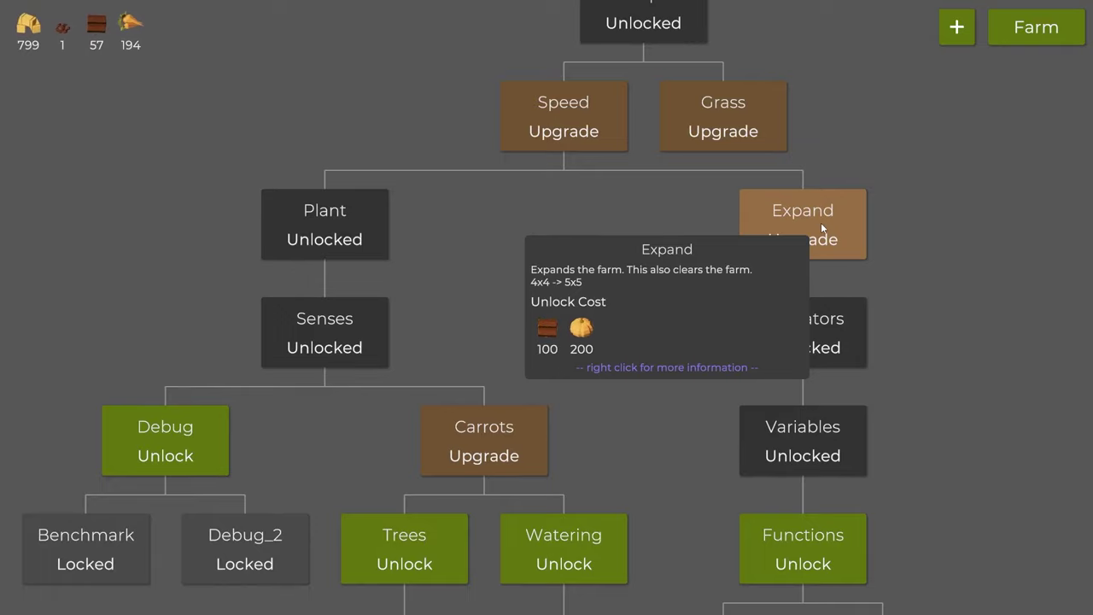
Upgrade Grass twice and drone Speed once, then return to the farm view
scroll(682, 207, "up", 3)
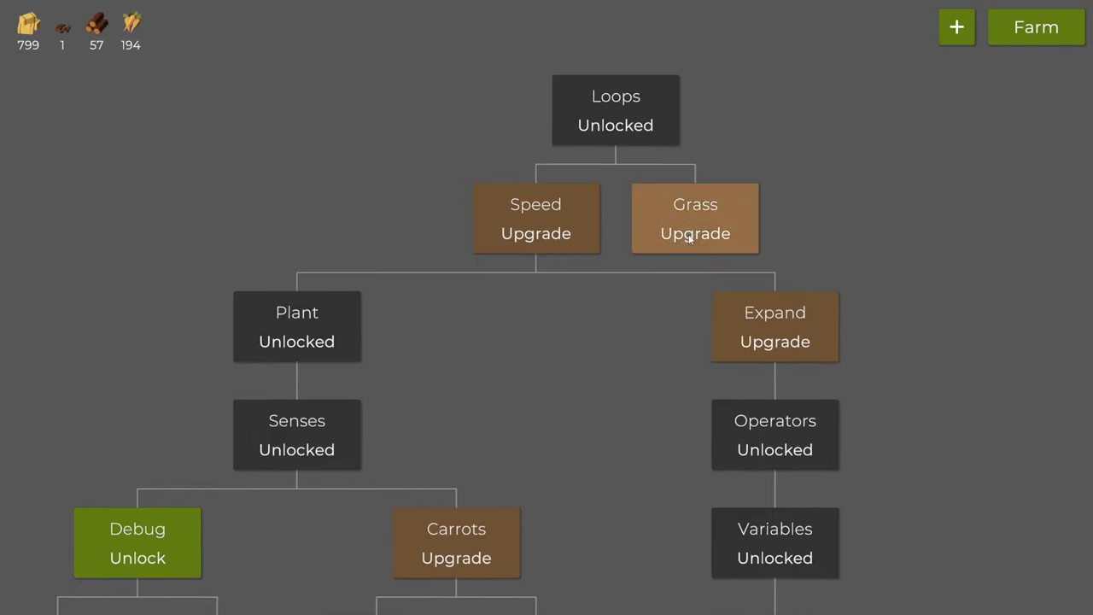
mouse_move(712, 232)
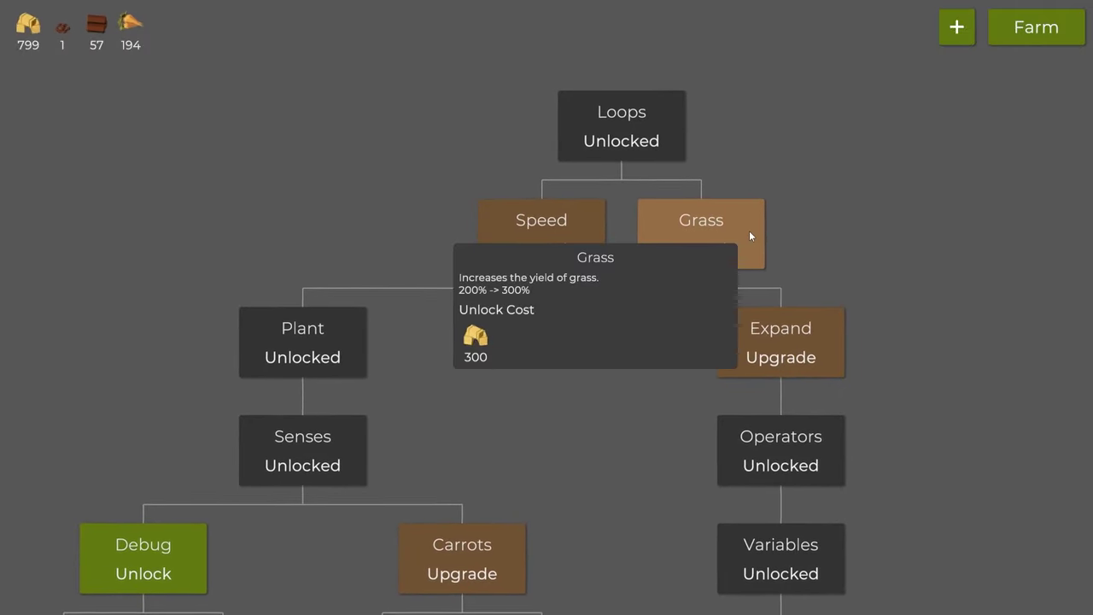
left_click(750, 231)
left_click(750, 232)
mouse_move(566, 227)
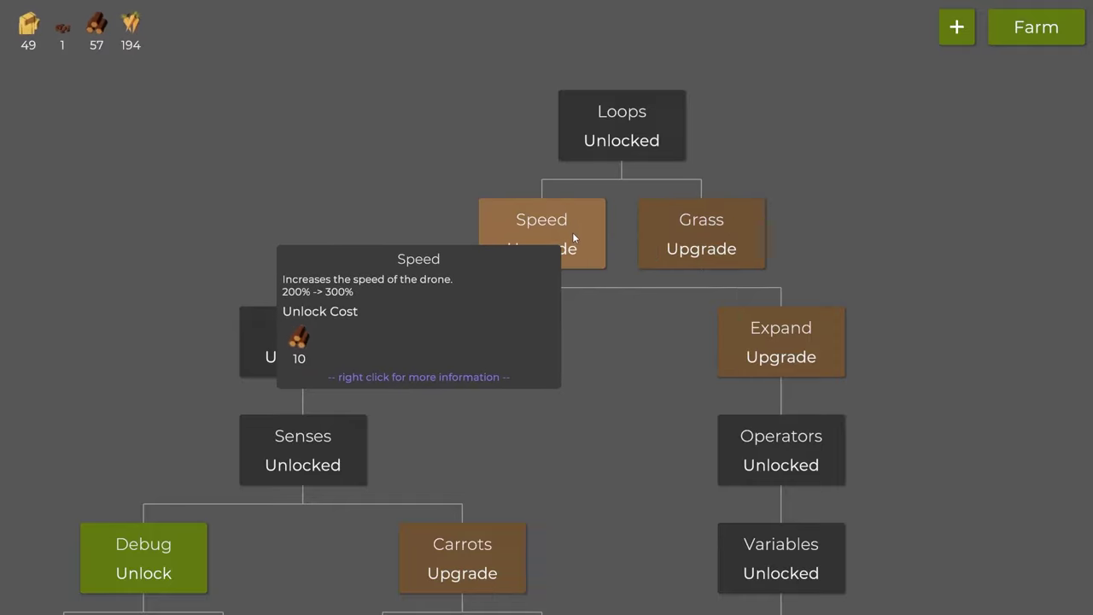
left_click(573, 232)
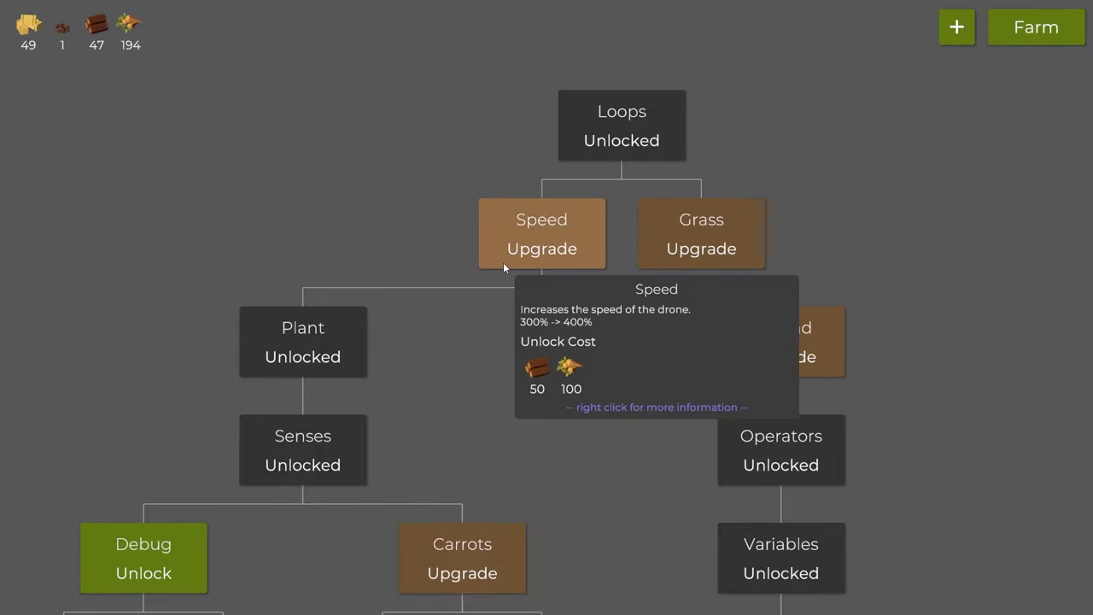
left_click(1043, 24)
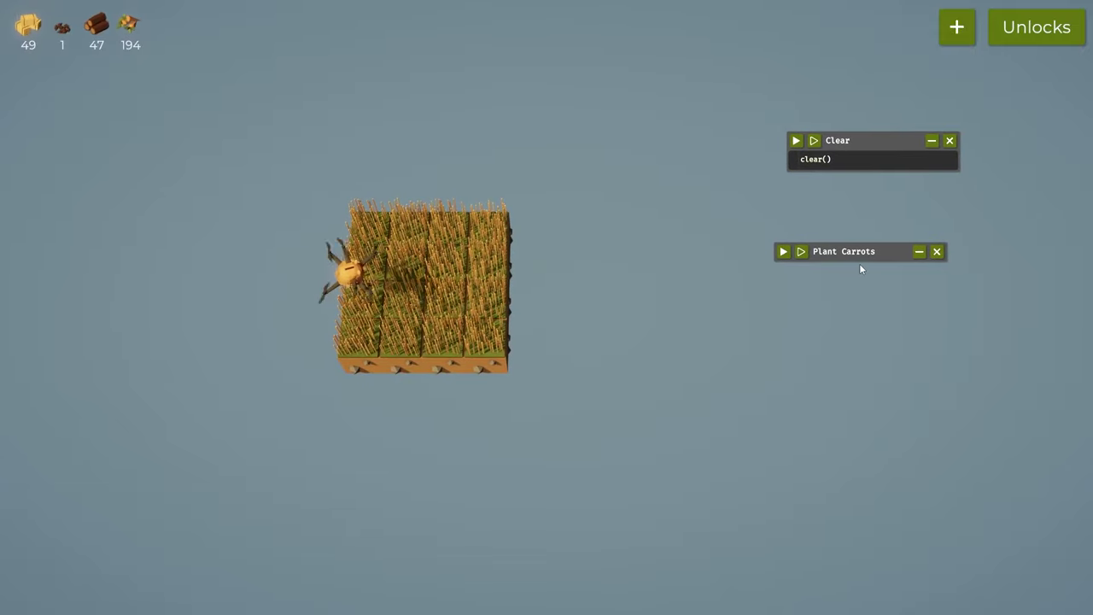
Move Plant Carrots and Plant Bushes to the upper left and Clear near the top right
left_click_drag(901, 247, 252, 63)
scroll(249, 152, "down", 2)
mouse_move(248, 152)
left_mouse_down()
mouse_move(430, 234)
mouse_move(502, 233)
left_mouse_up()
mouse_move(563, 191)
left_mouse_down()
mouse_move(276, 158)
mouse_move(218, 175)
left_mouse_up()
left_click_drag(223, 262, 233, 136)
left_click_drag(974, 253, 863, 278)
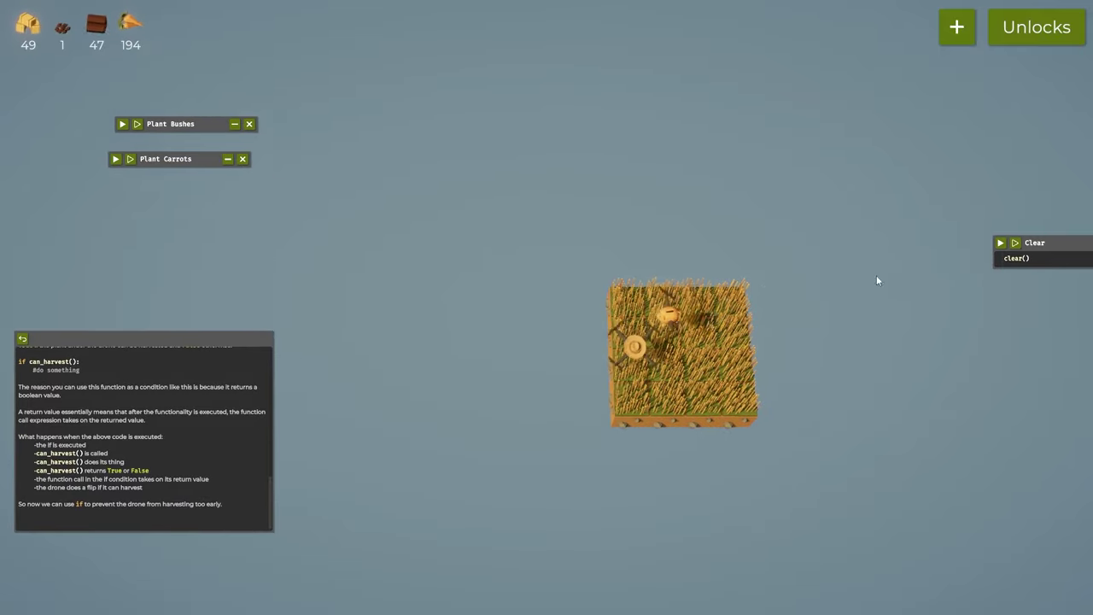
left_click_drag(941, 213, 960, 115)
scroll(845, 270, "up", 3)
Add a new code window, rename it from f0 to Farmer, and bring Clear into view
left_click(956, 27)
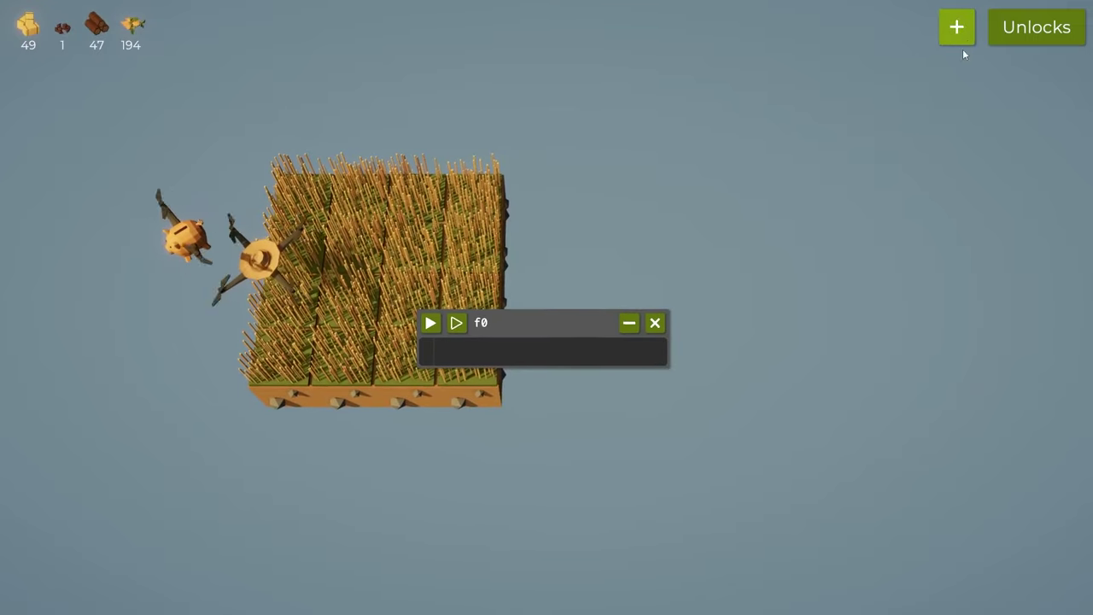
mouse_move(527, 346)
left_mouse_down()
mouse_move(775, 181)
mouse_move(704, 159)
left_mouse_up()
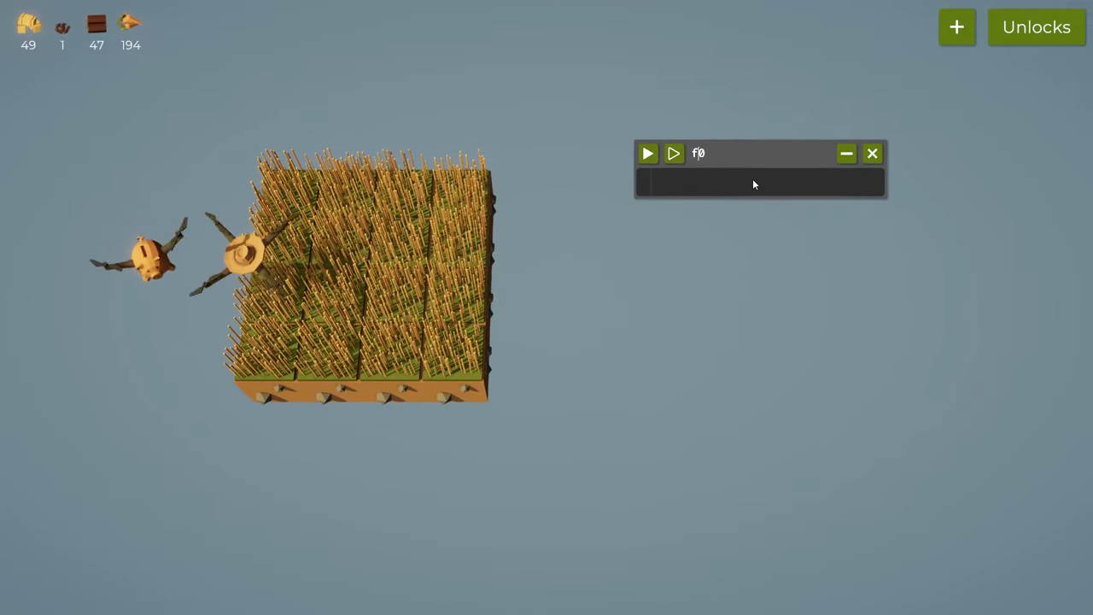
key("BackSpace")
key("BackSpace")
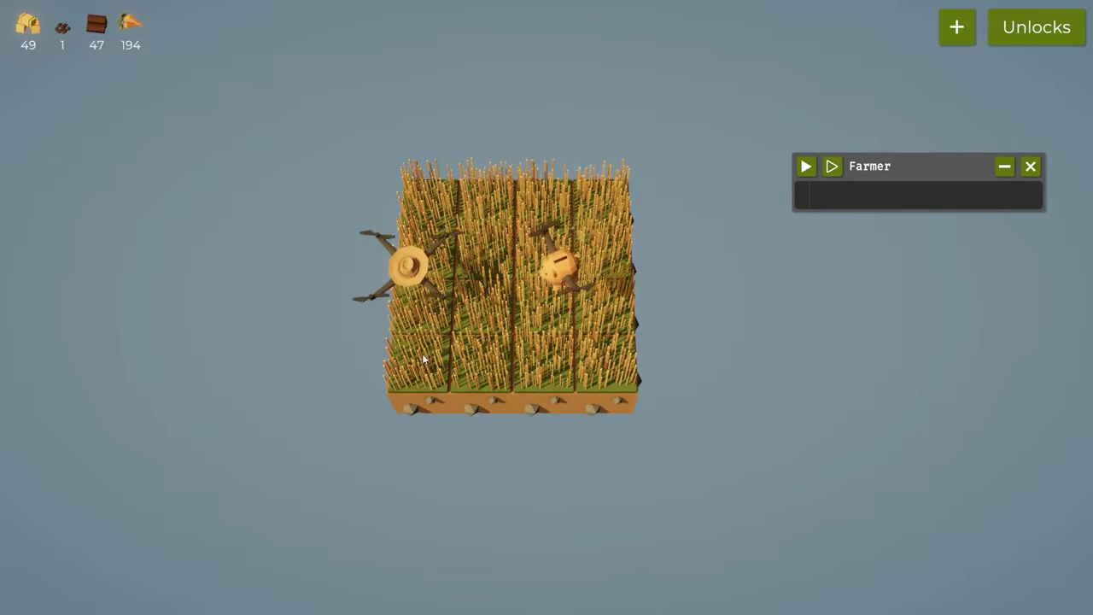
scroll(823, 352, "down", 3)
left_click_drag(824, 352, 624, 430)
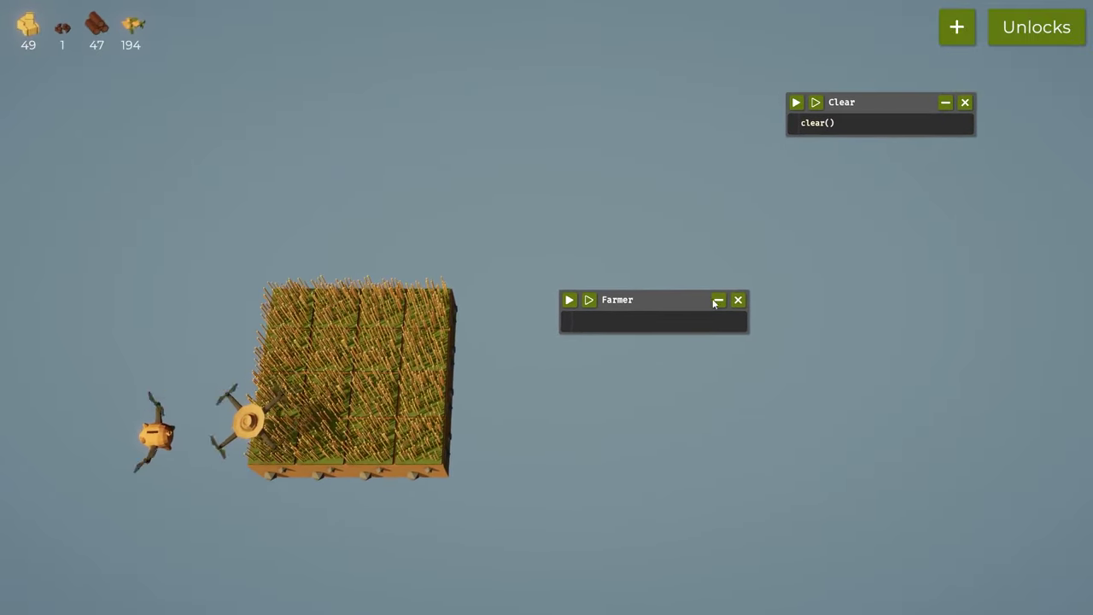
scroll(597, 370, "up", 3)
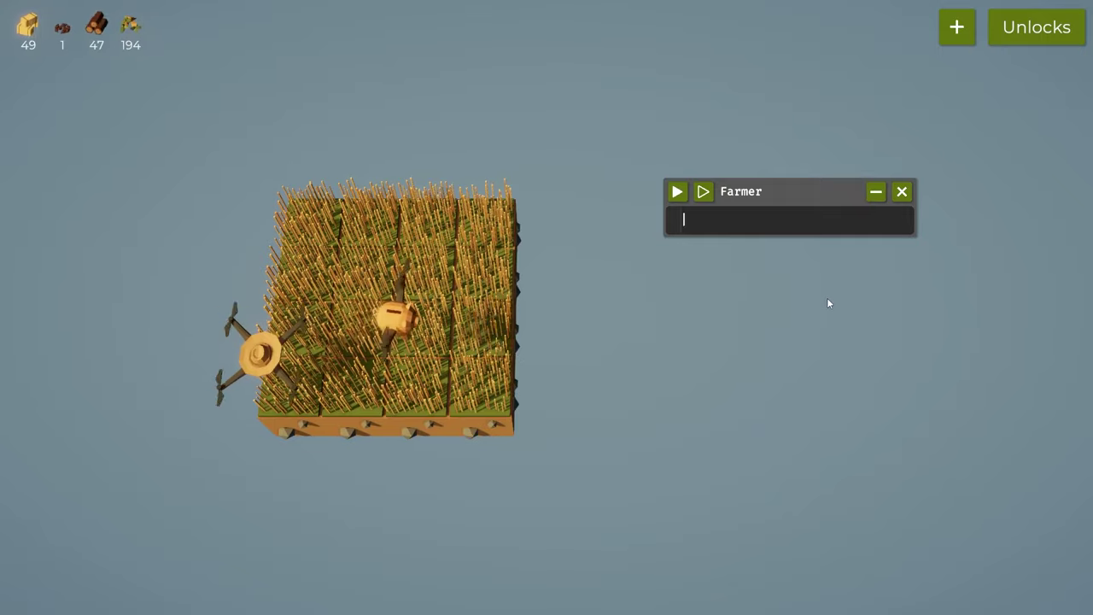
Write if get_pos_x() == 0 with an indented harvest() in the Farmer script
type("if get_pos_")
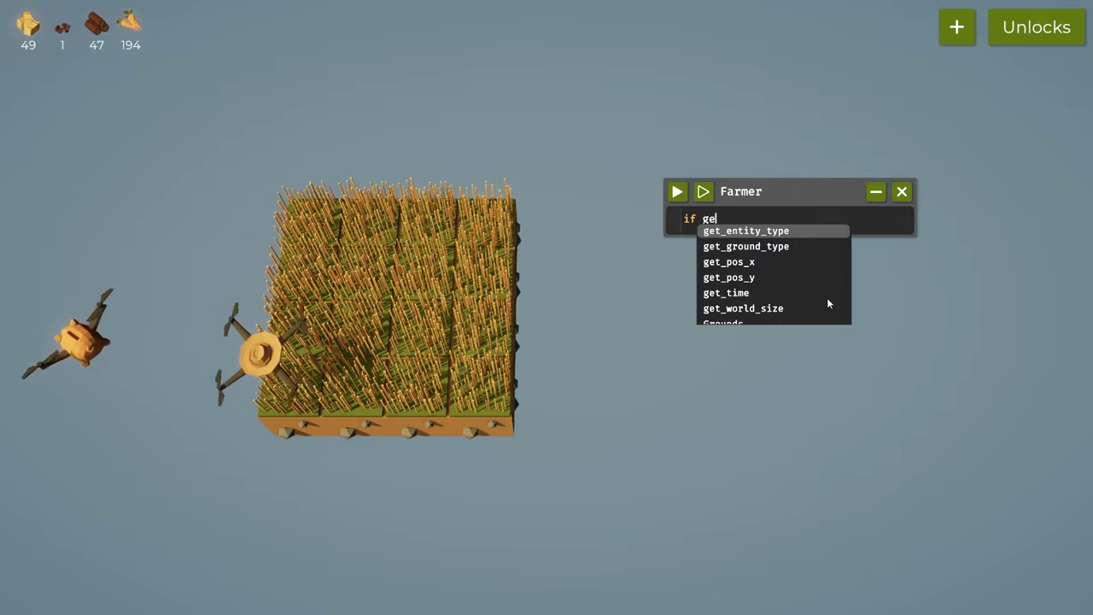
type("y")
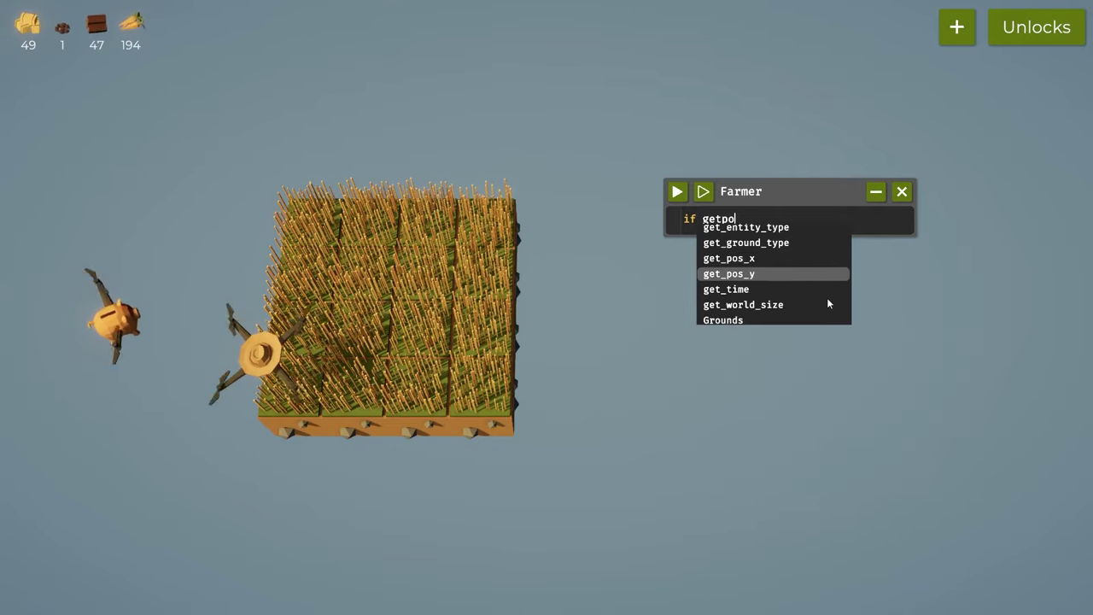
key("Tab")
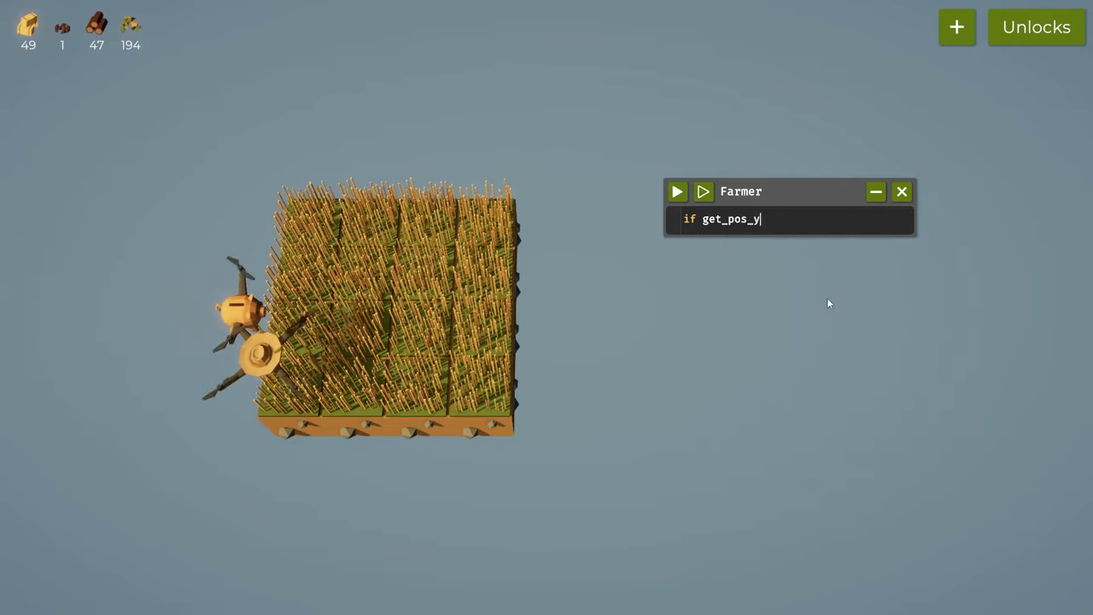
key("BackSpace")
type("x() ")
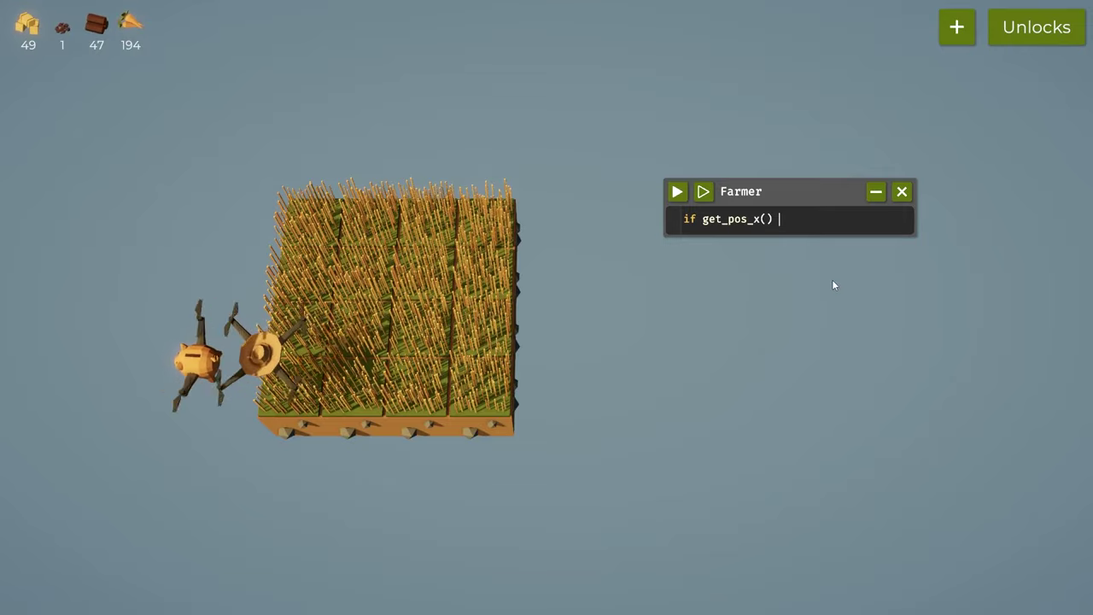
type("== 0")
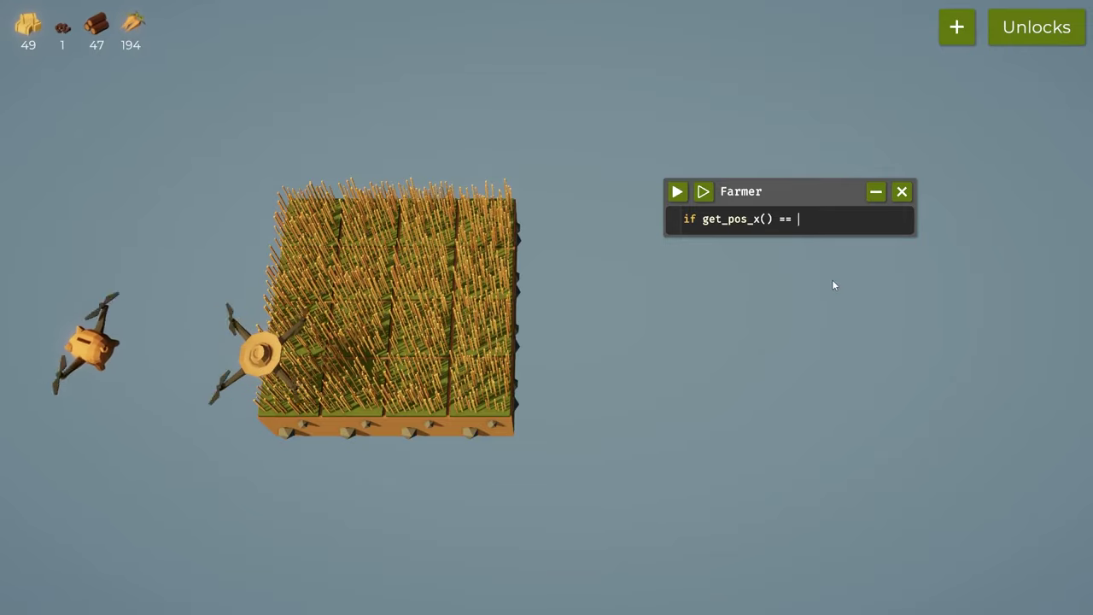
key("Return")
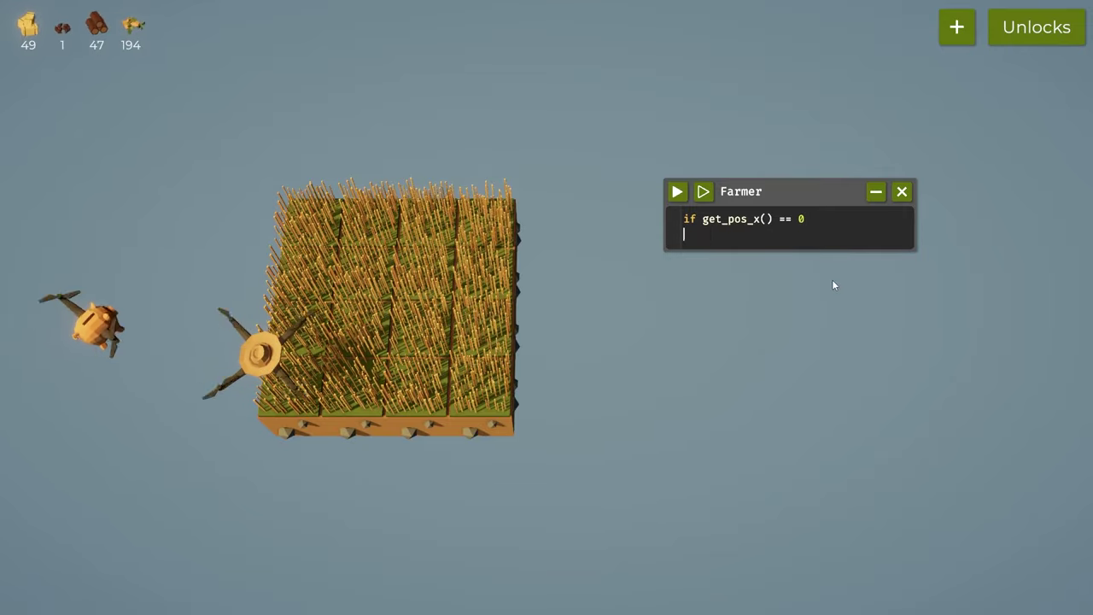
type("harvest")
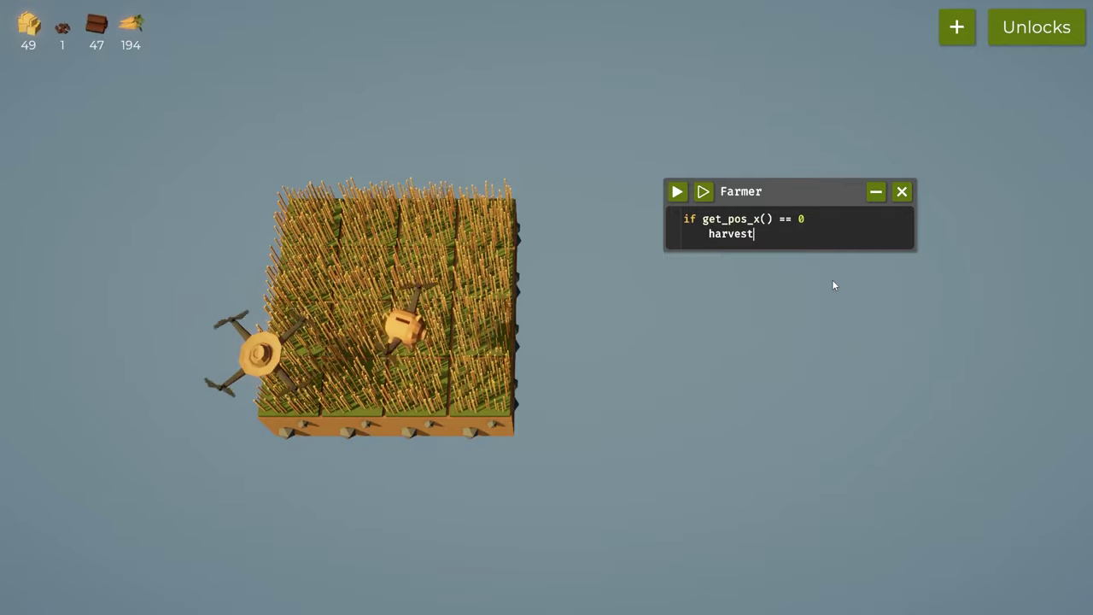
type("()")
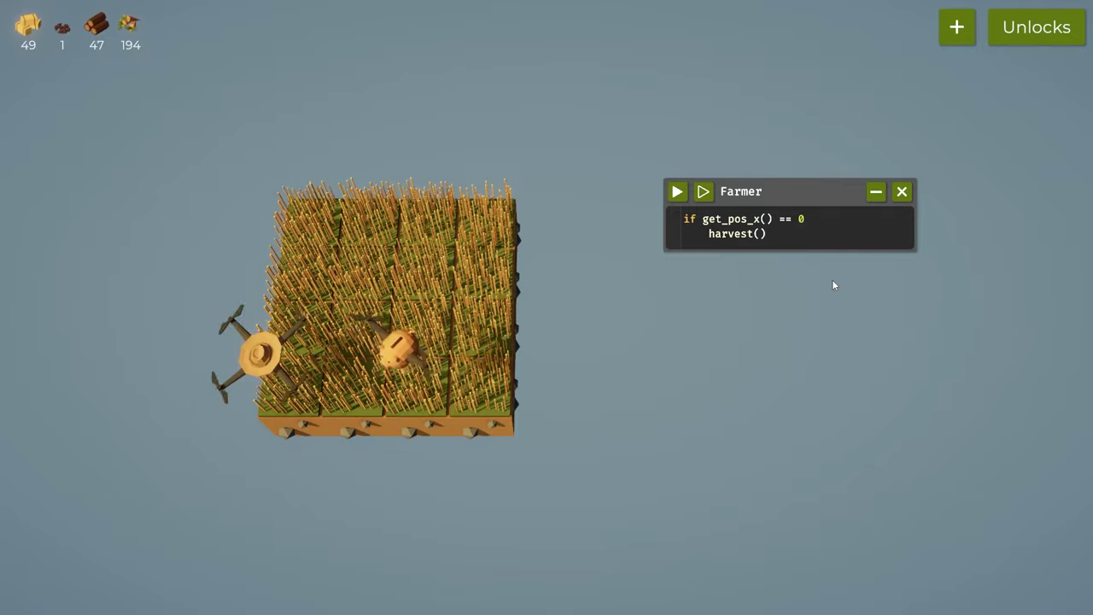
Run the Farmer script, then add the missing colon after the if condition
left_click(678, 192)
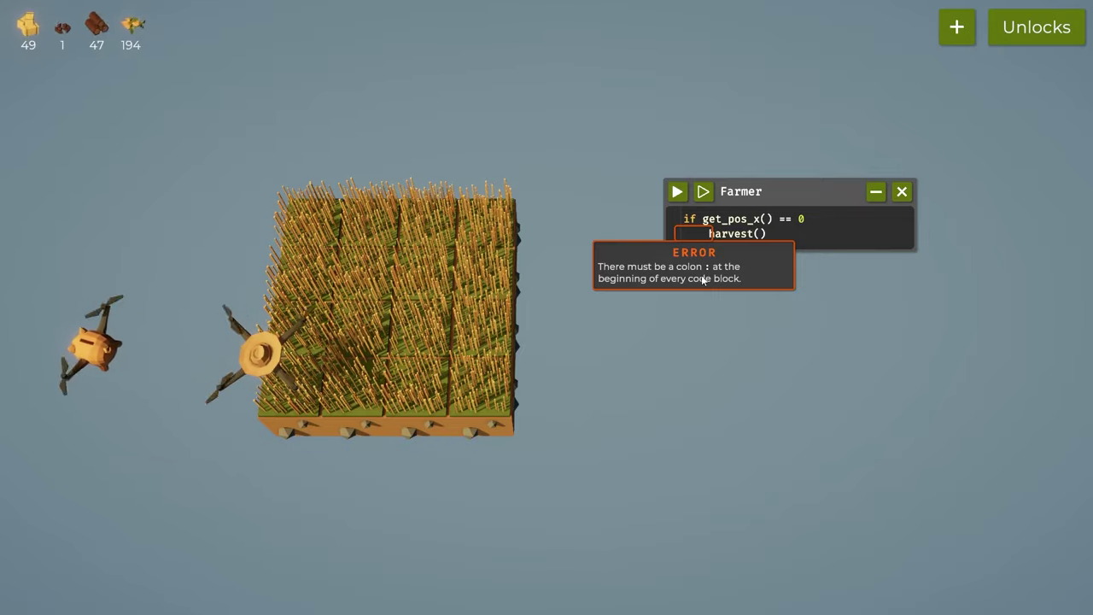
left_click(818, 222)
type(":")
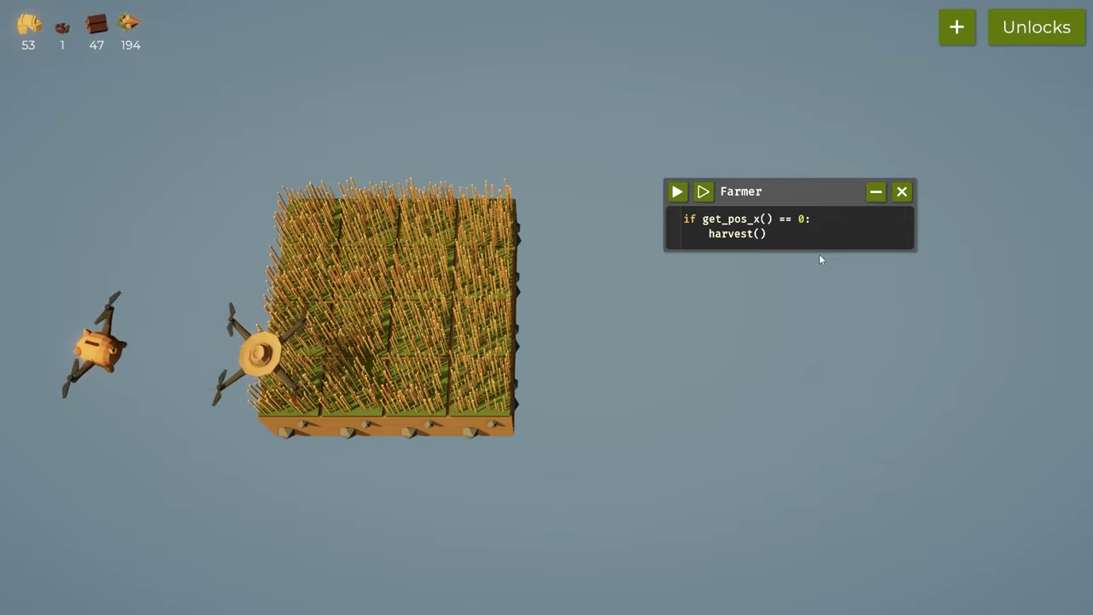
Insert a while True: line above the if statement
key("Up")
key("Home")
key("Return")
key("Up")
type("wh")
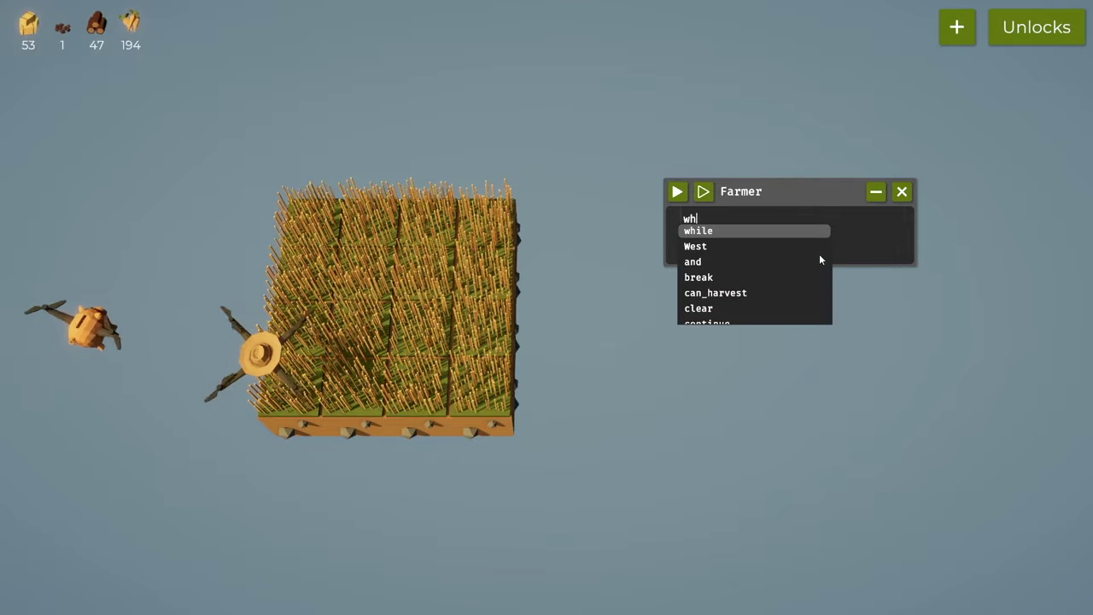
key("Tab")
type("troop")
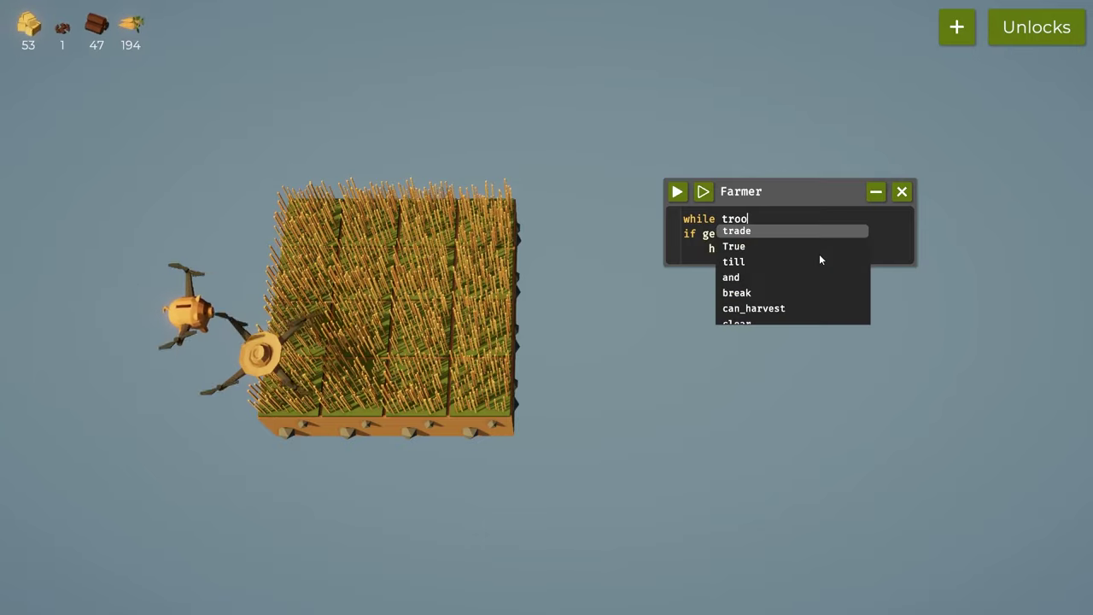
key("BackSpace")
key("BackSpace")
key("BackSpace")
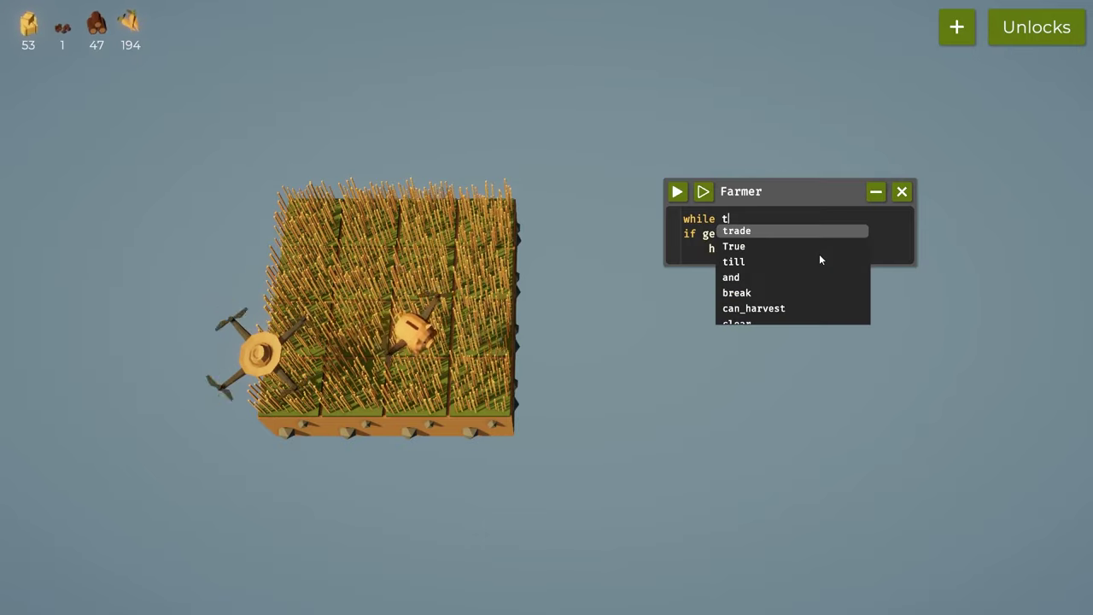
type("rue")
key("Tab")
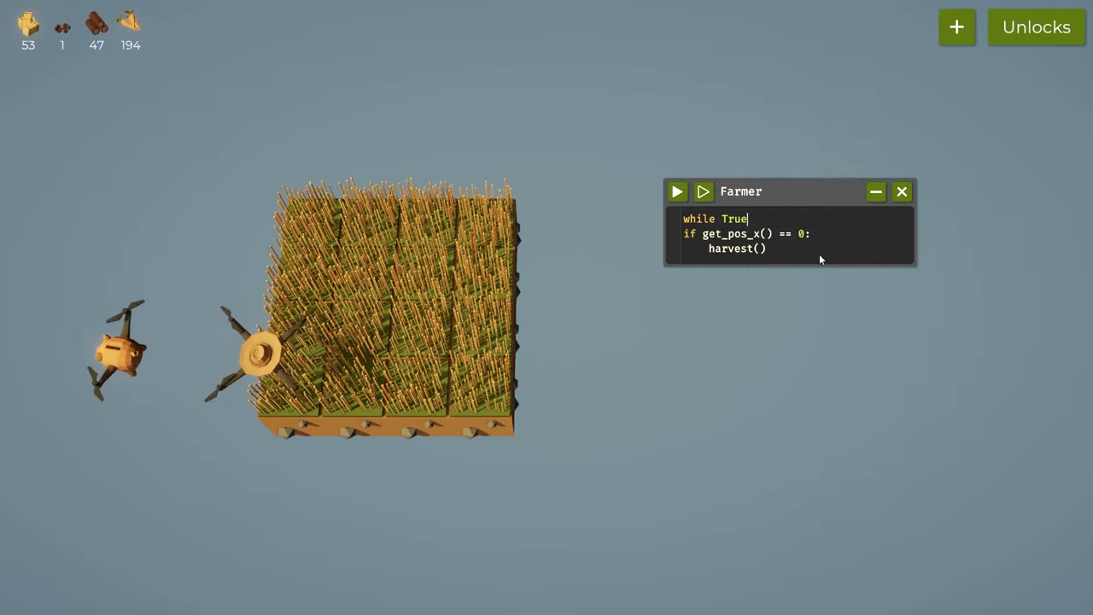
key("BackSpace")
key("BackSpace")
type("oo")
key("BackSpace")
key("BackSpace")
type("ue:")
Indent the if line and harvest() into the while loop body
key("Down")
key("Tab")
key("Down")
key("Tab")
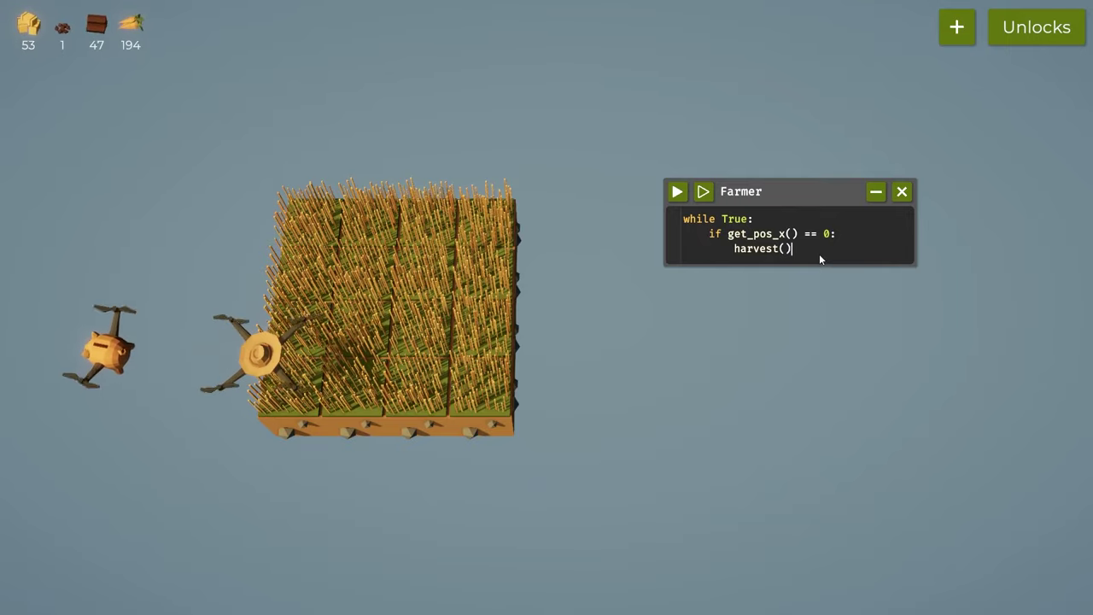
Start a new loop line and pick get_world_size from the suggestions
key("Up")
key("Up")
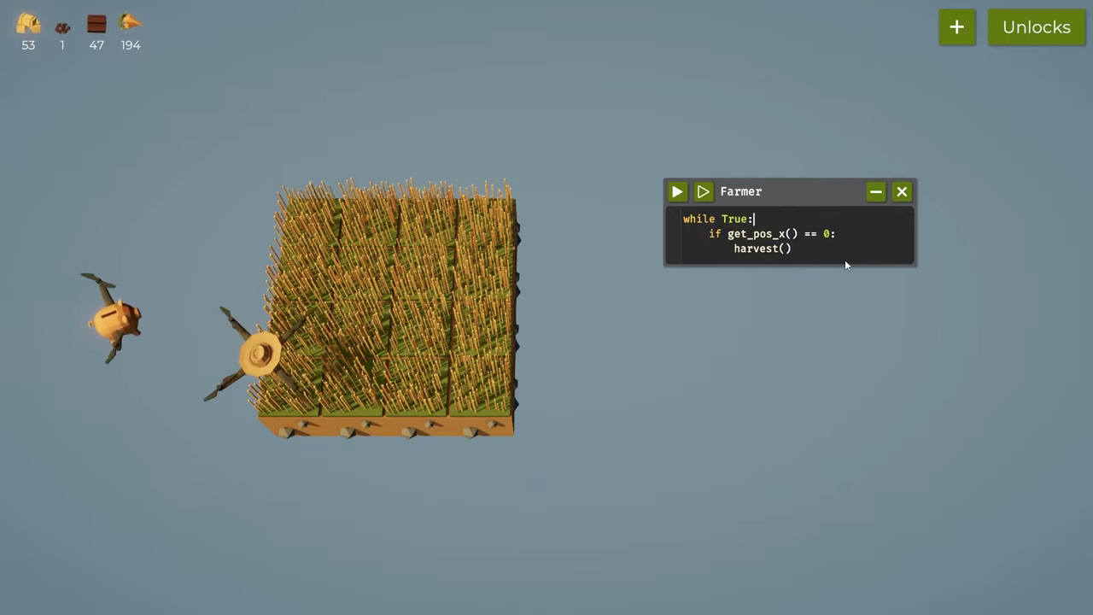
key("Return")
type("get")
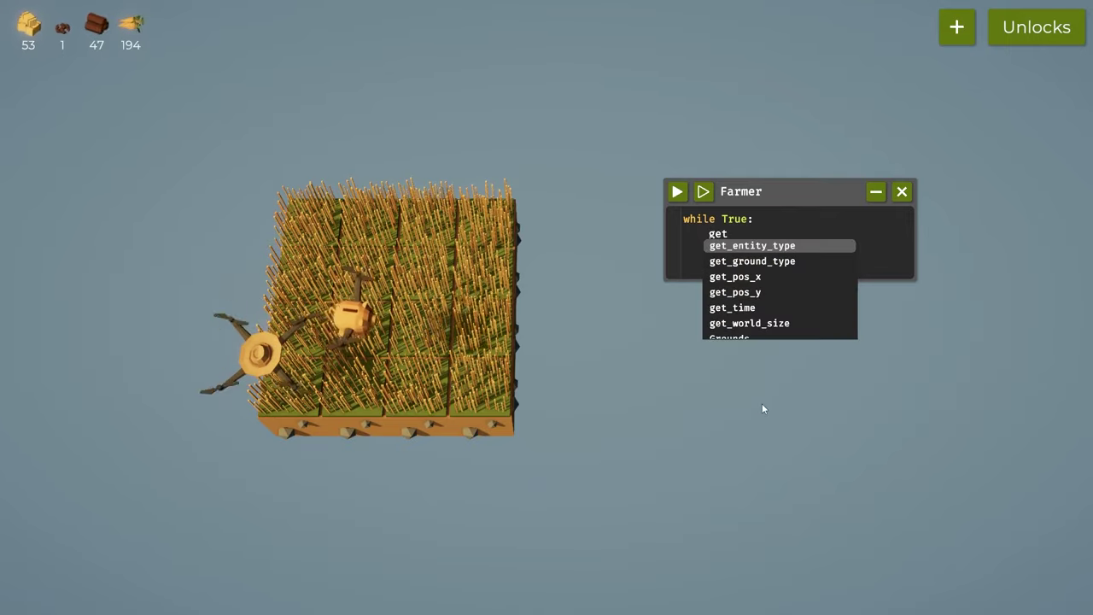
key("Down")
key("Down")
key("Down")
key("Down")
key("Down")
key("Down")
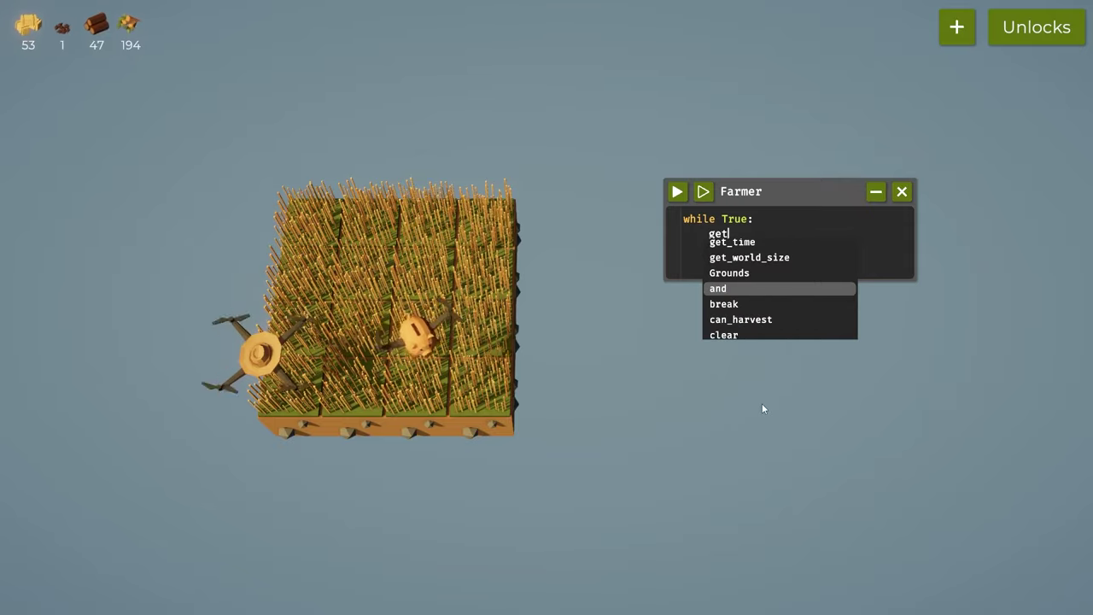
key("Down")
key("Down")
key("Down")
key("Up")
key("Up")
key("Up")
key("Tab")
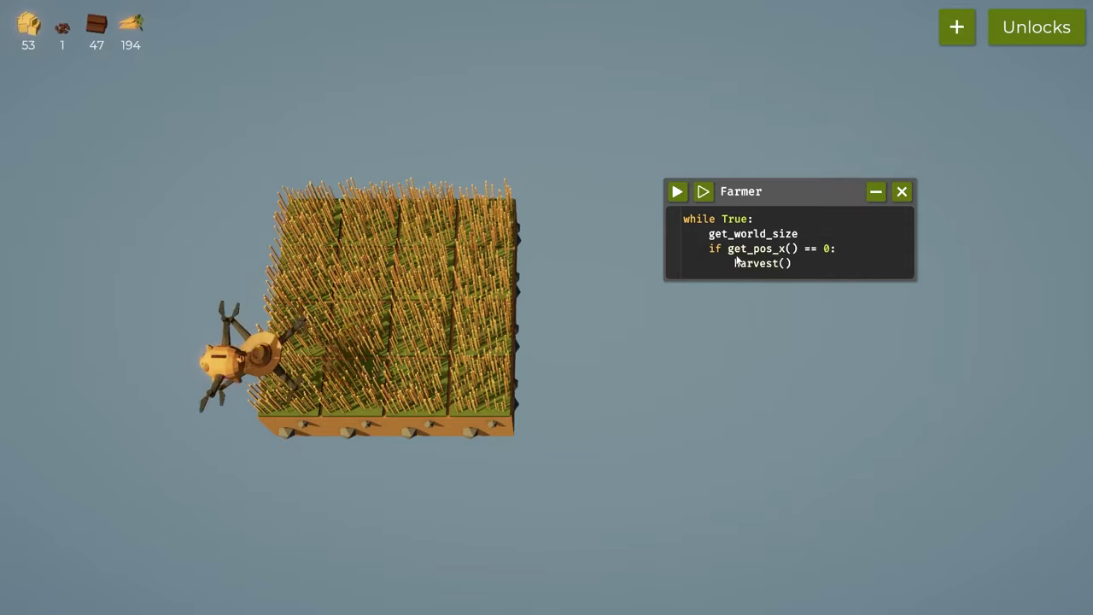
mouse_move(739, 239)
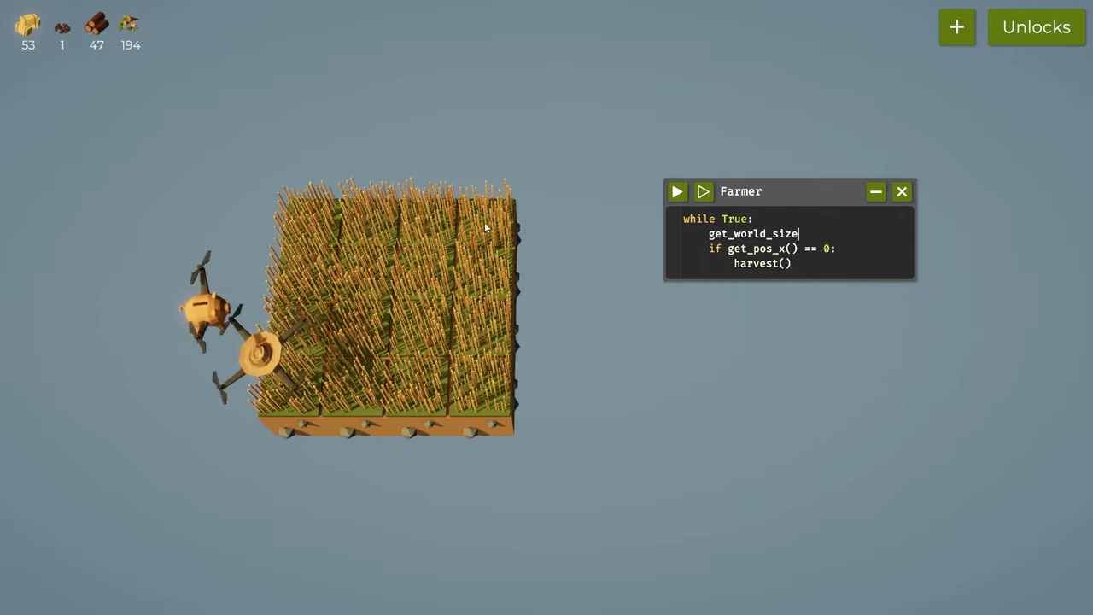
Undo a stray top line and the unfinished get_world_size line
key("ctrl+Home")
key("Return")
key("Up")
type("v")
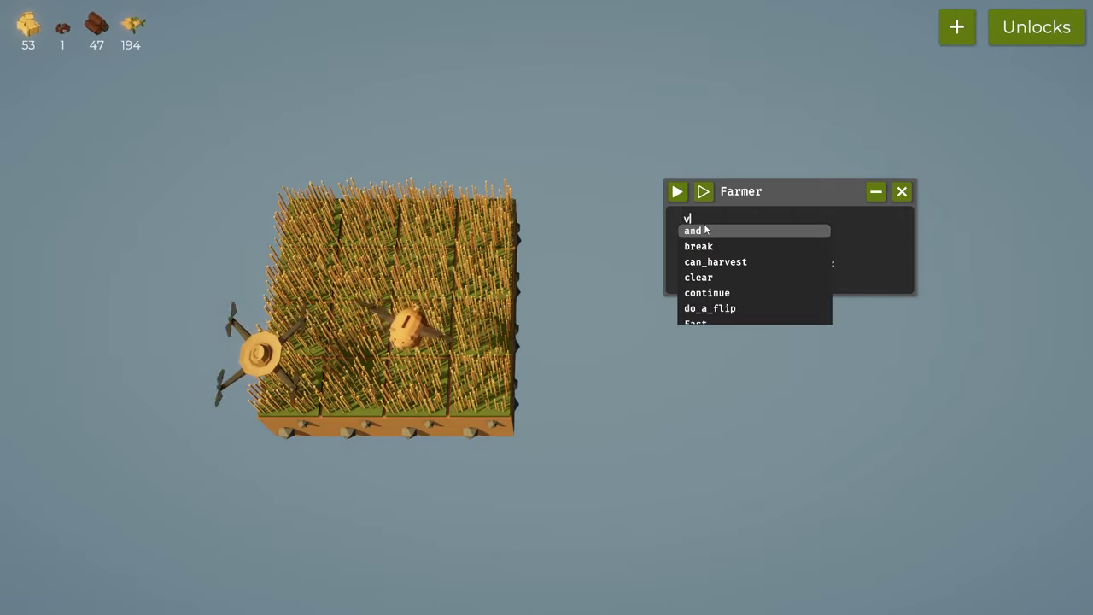
key("ctrl+z")
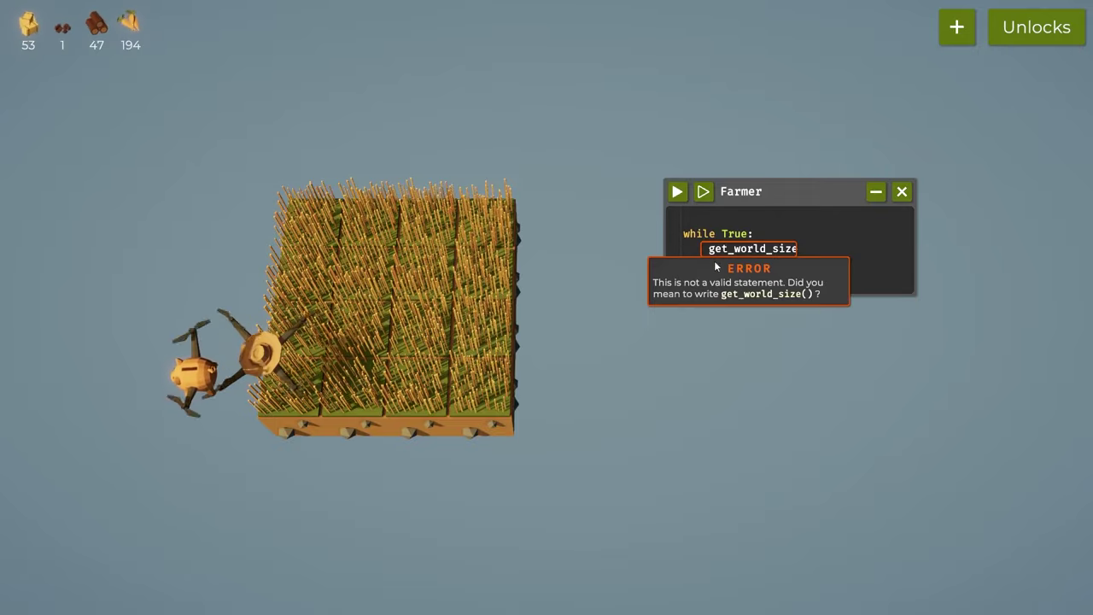
key("ctrl+z")
key("ctrl+z")
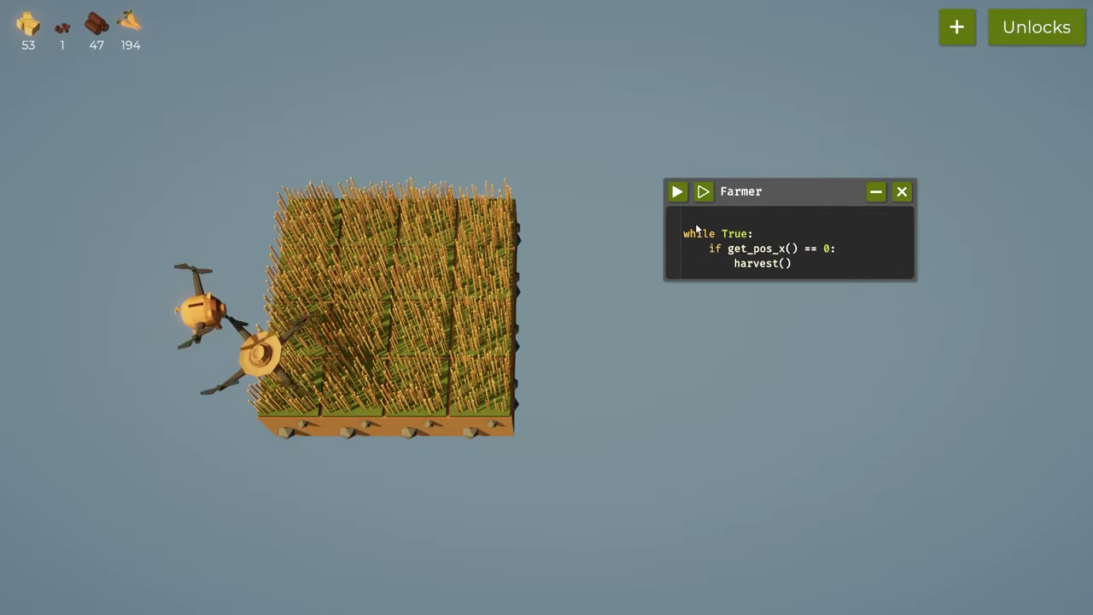
Open the Variables page from the docs table of contents
left_click_drag(239, 287, 586, 288)
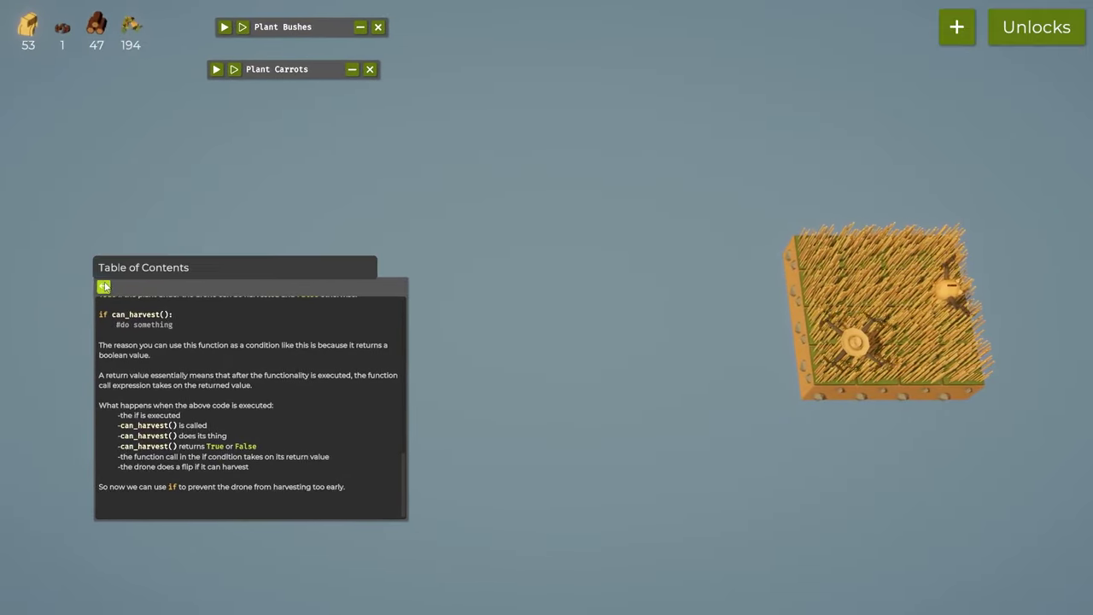
left_click(102, 286)
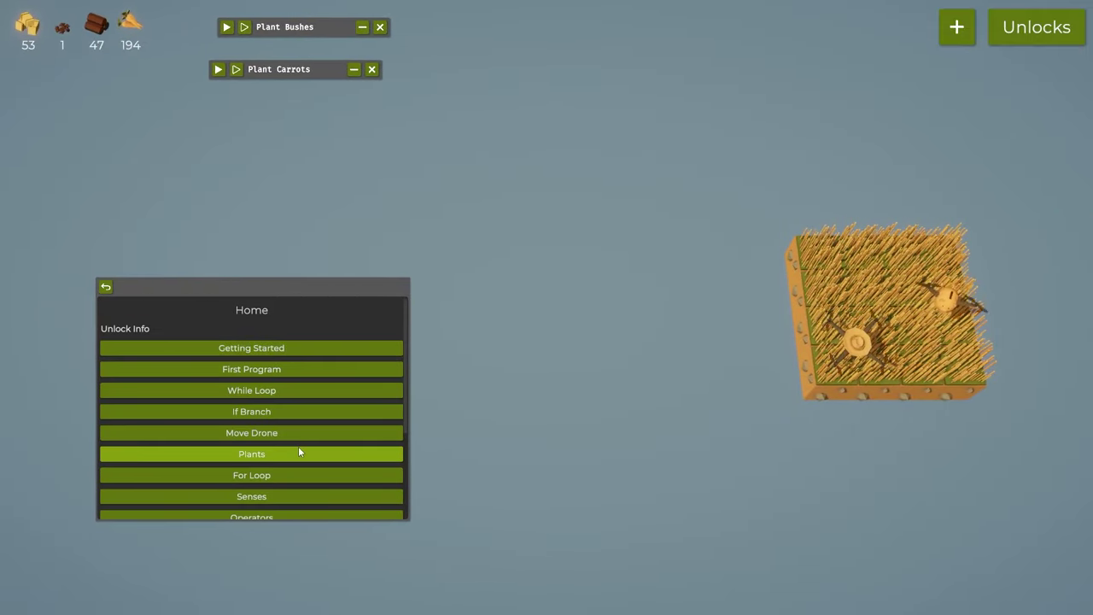
scroll(298, 446, "down", 3)
left_click(279, 489)
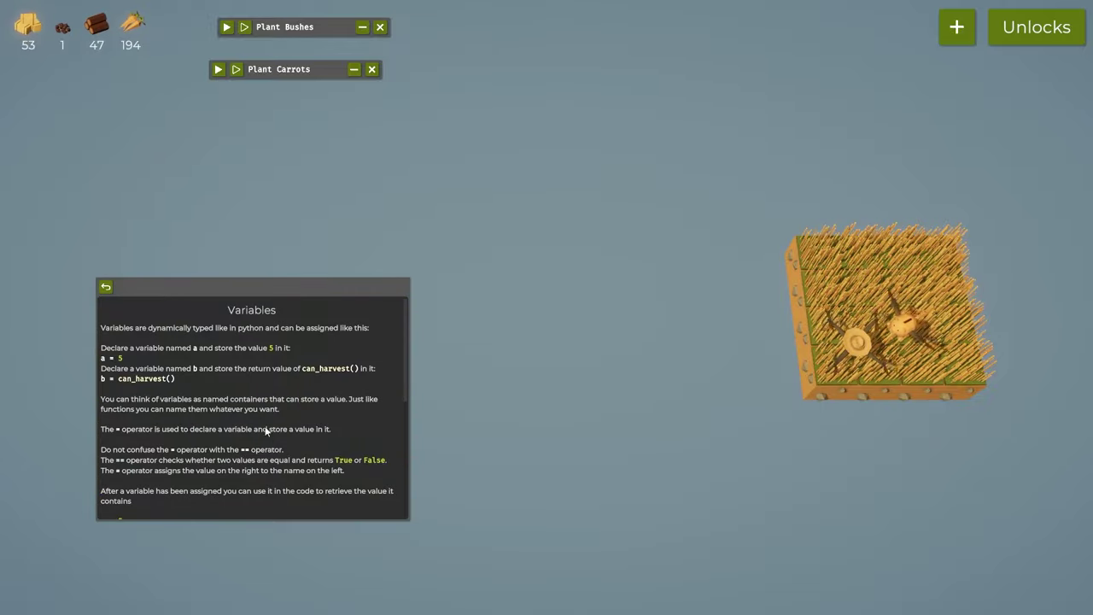
scroll(262, 428, "up", 2)
left_click_drag(42, 408, 210, 280)
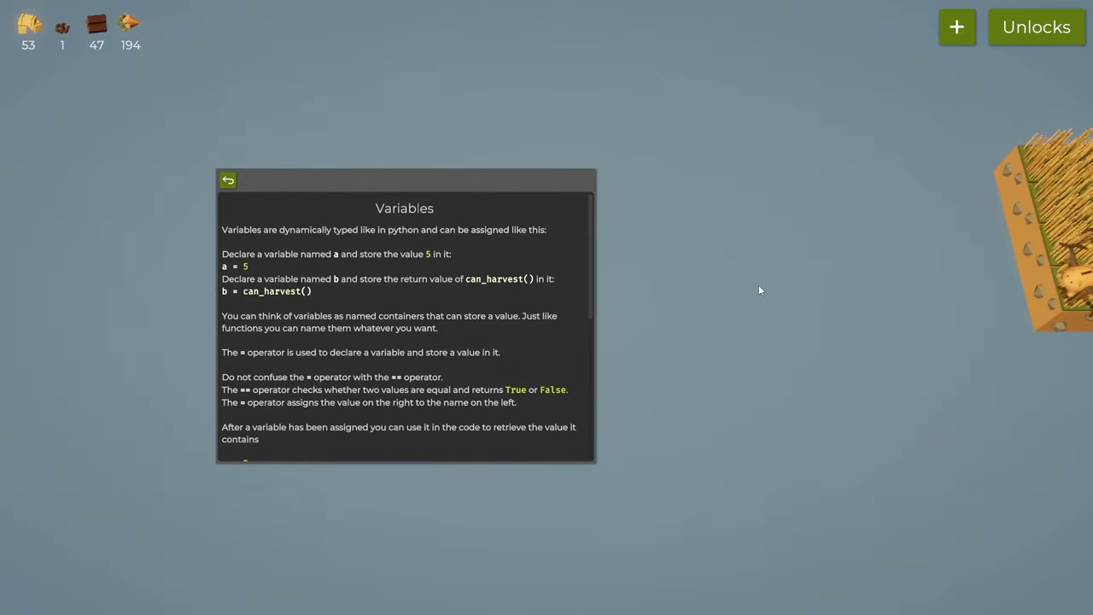
Write worldSize = get_world_size() on the Farmer script's empty first line
left_click_drag(749, 288, 185, 373)
scroll(620, 339, "up", 3)
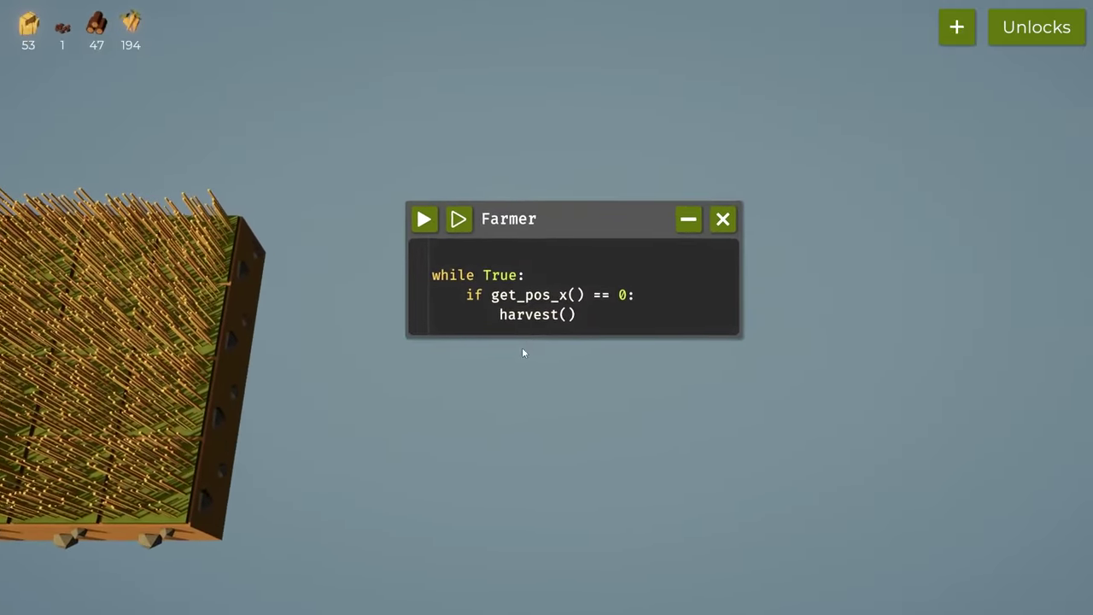
left_click(454, 261)
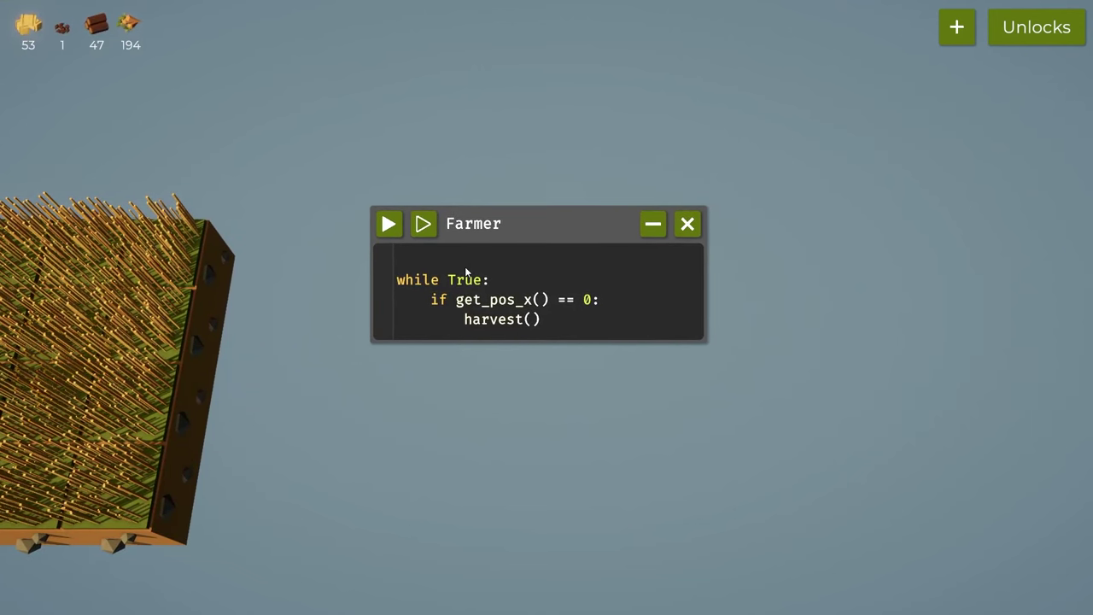
type("size")
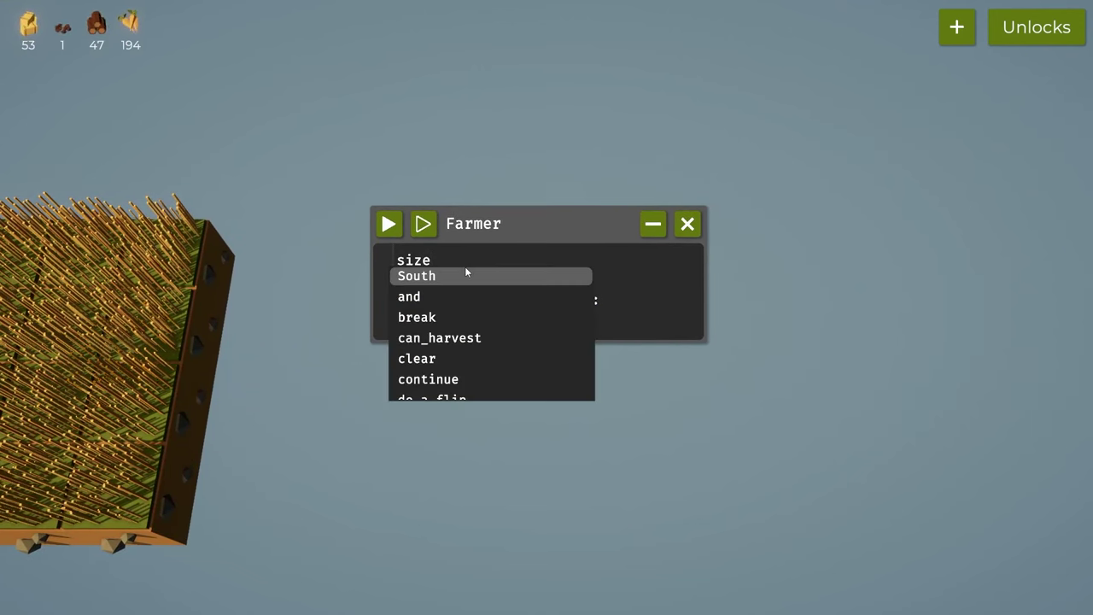
key("BackSpace")
key("BackSpace")
key("BackSpace")
type("world")
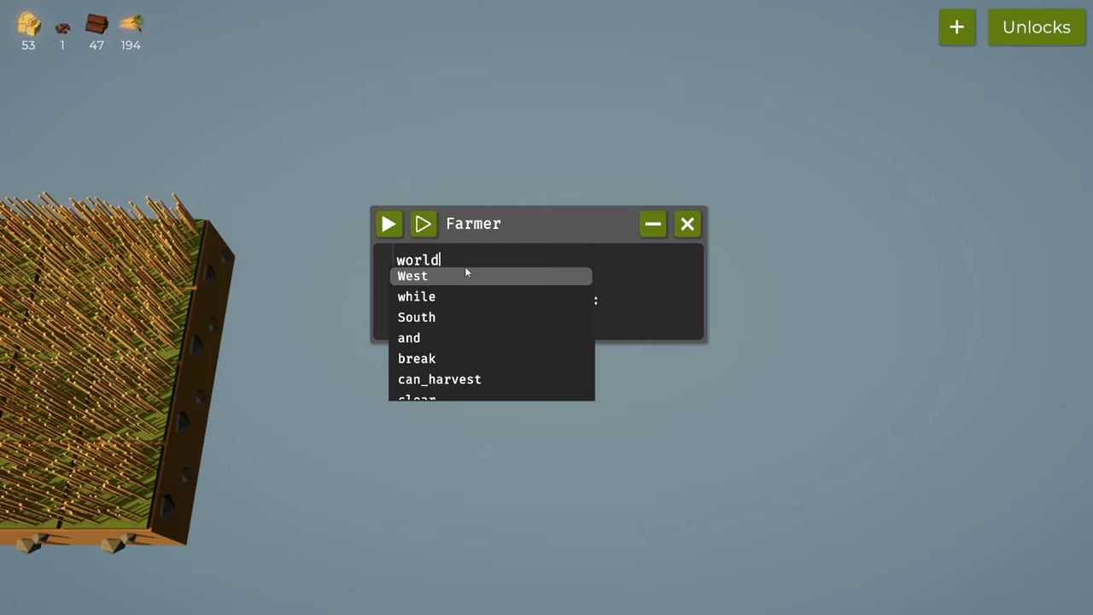
type("Size = get")
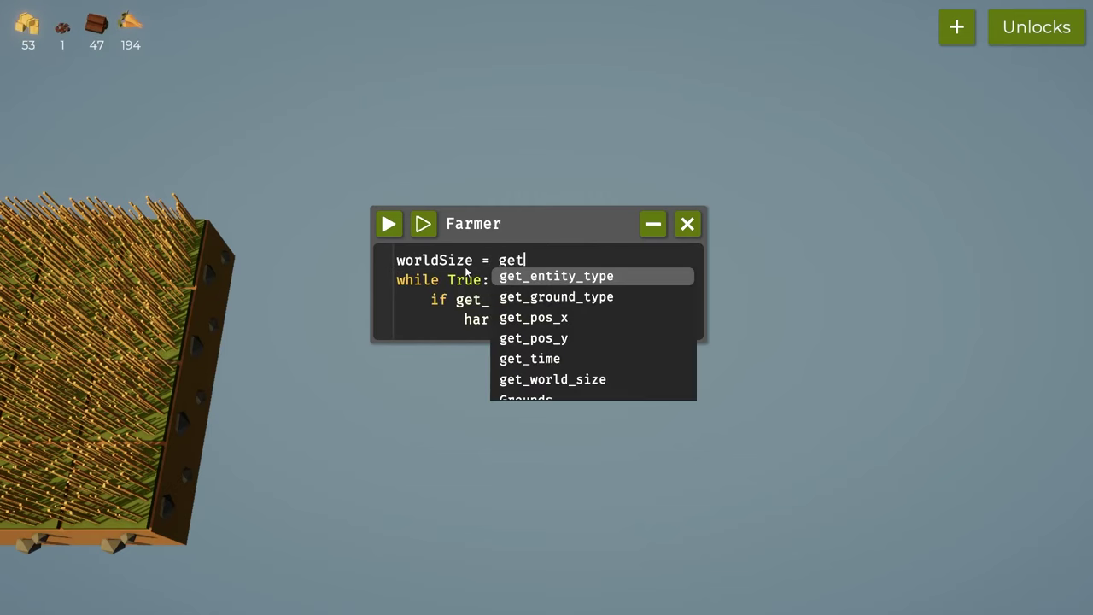
key("Down")
key("Down")
key("Down")
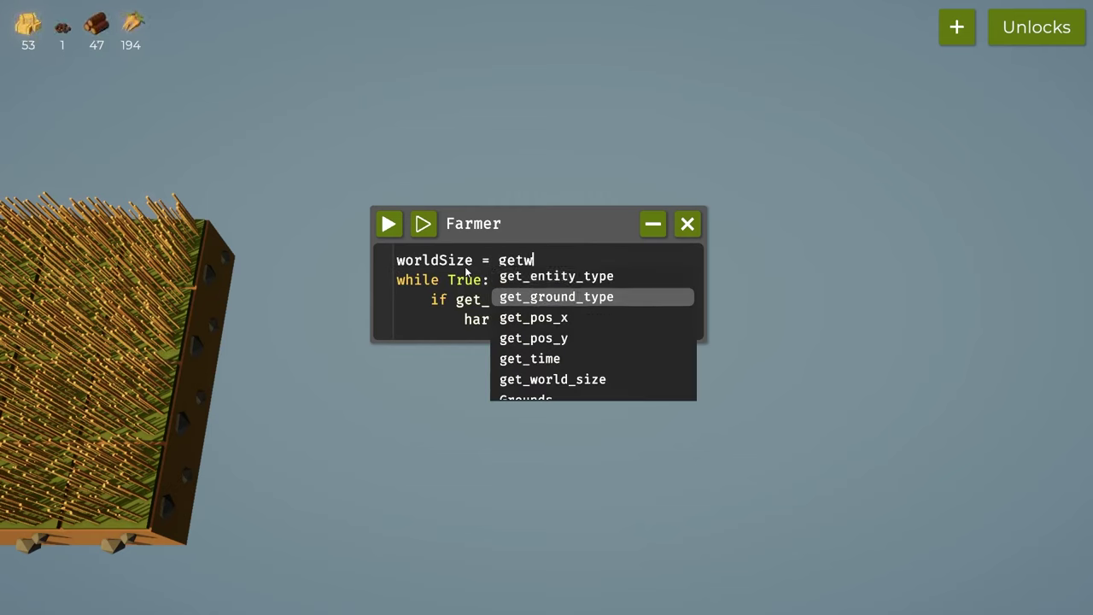
key("Return")
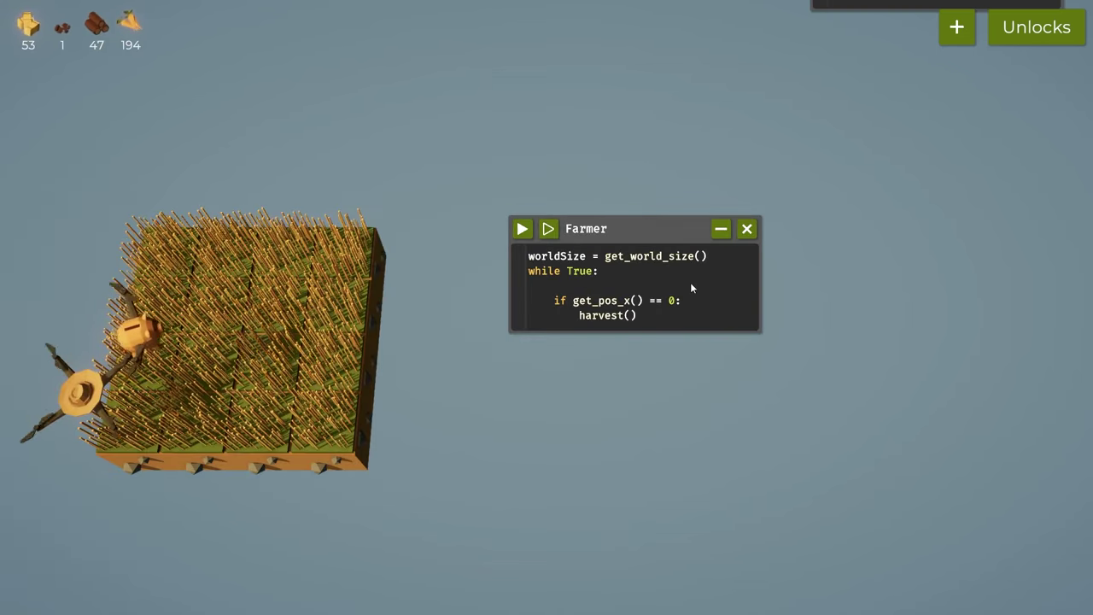
Nest the get_pos_x/harvest() check in for i in range 0,worldSize: and add move(North)
type("f")
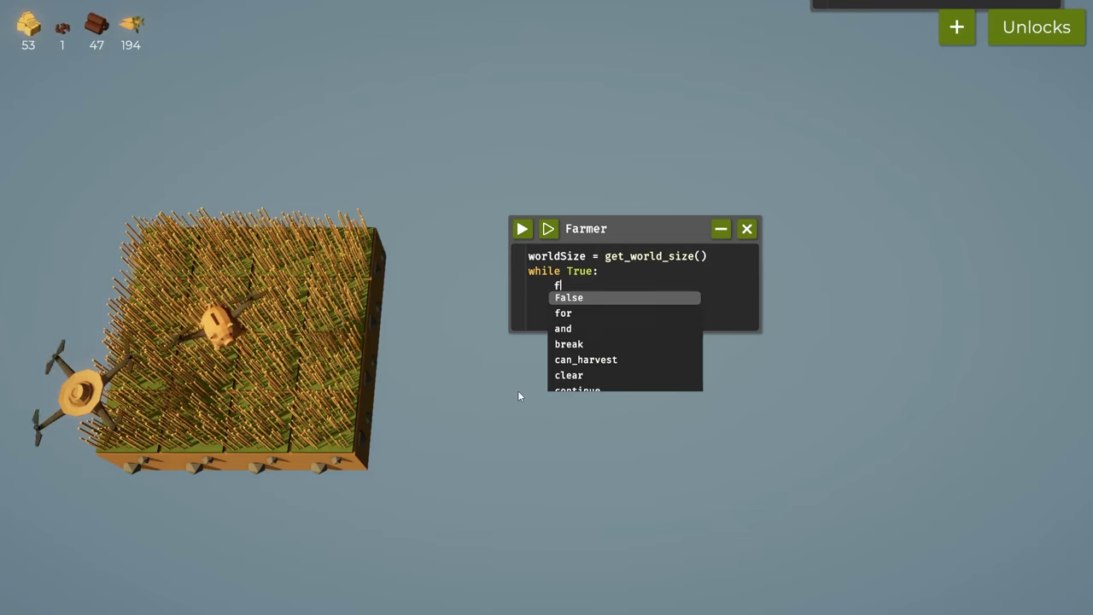
type("or")
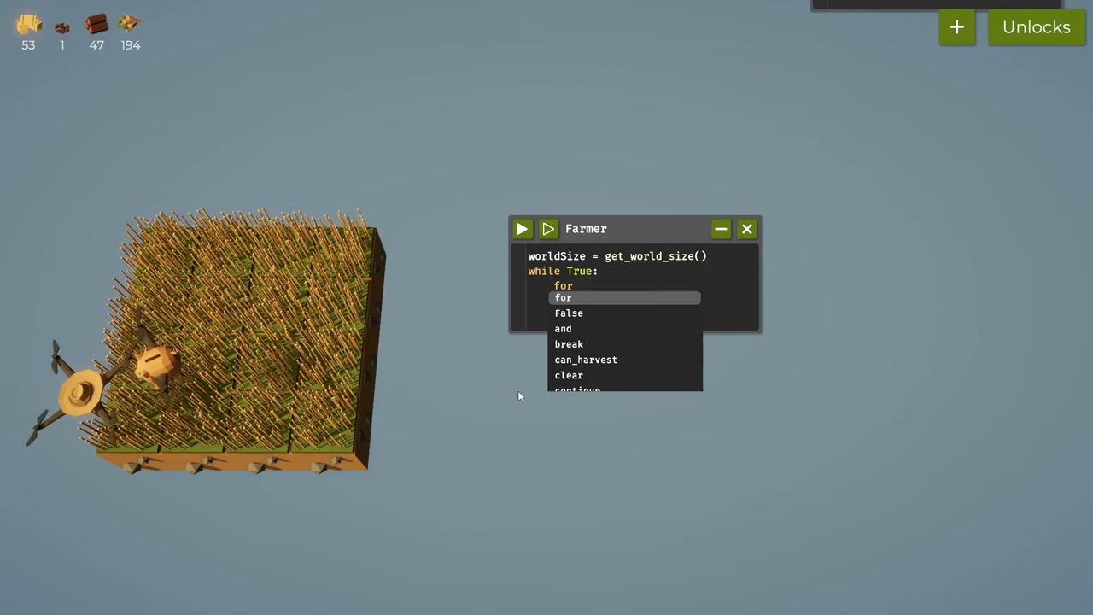
type(" i i")
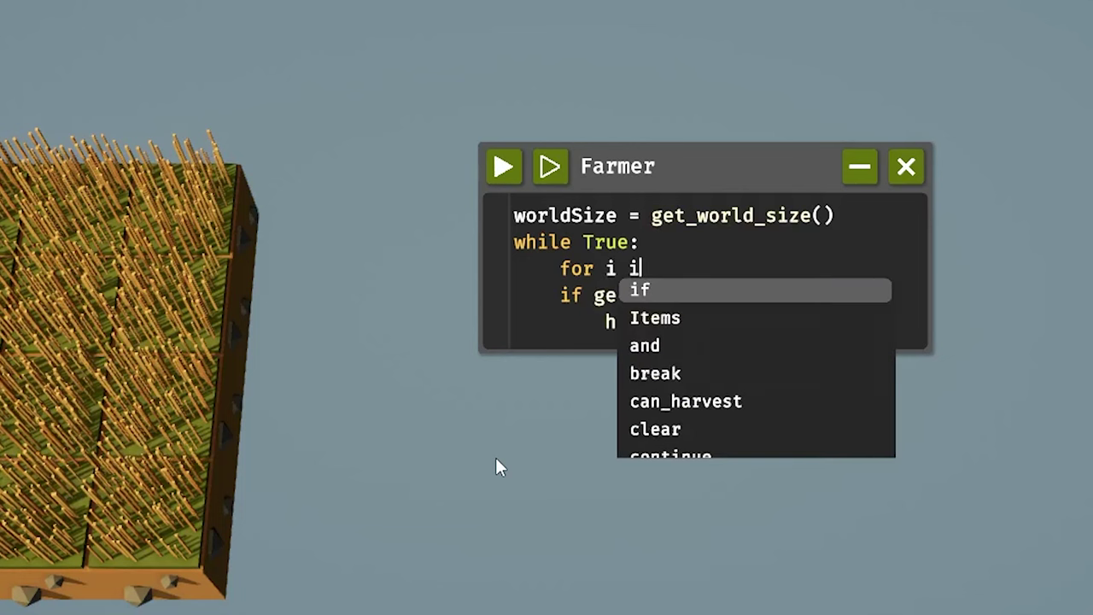
type("n range 0,")
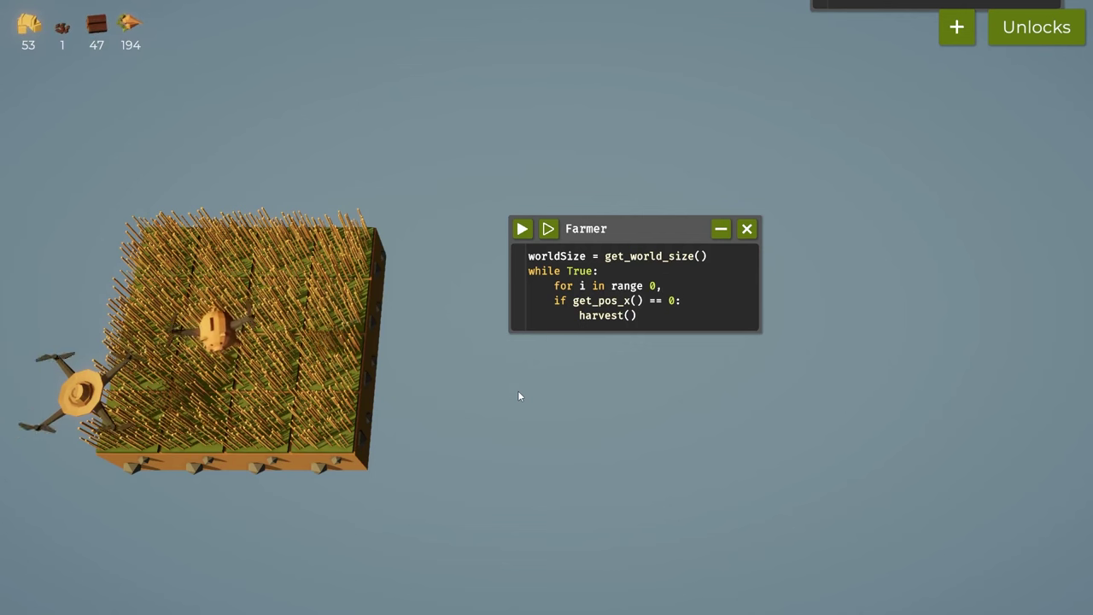
type("worldSize")
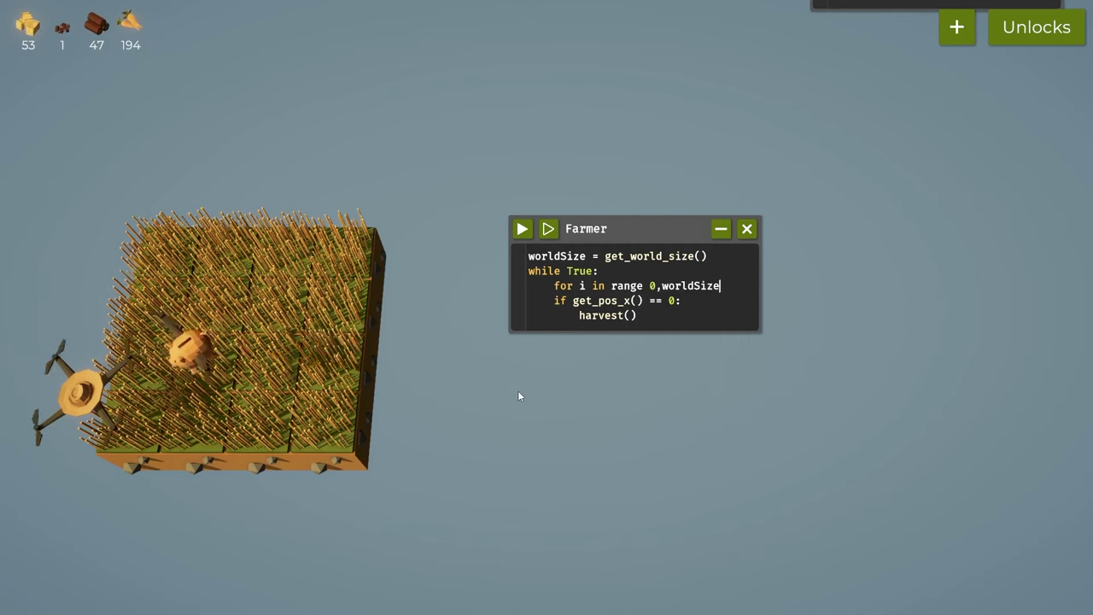
type(":")
key("Return")
key("BackSpace")
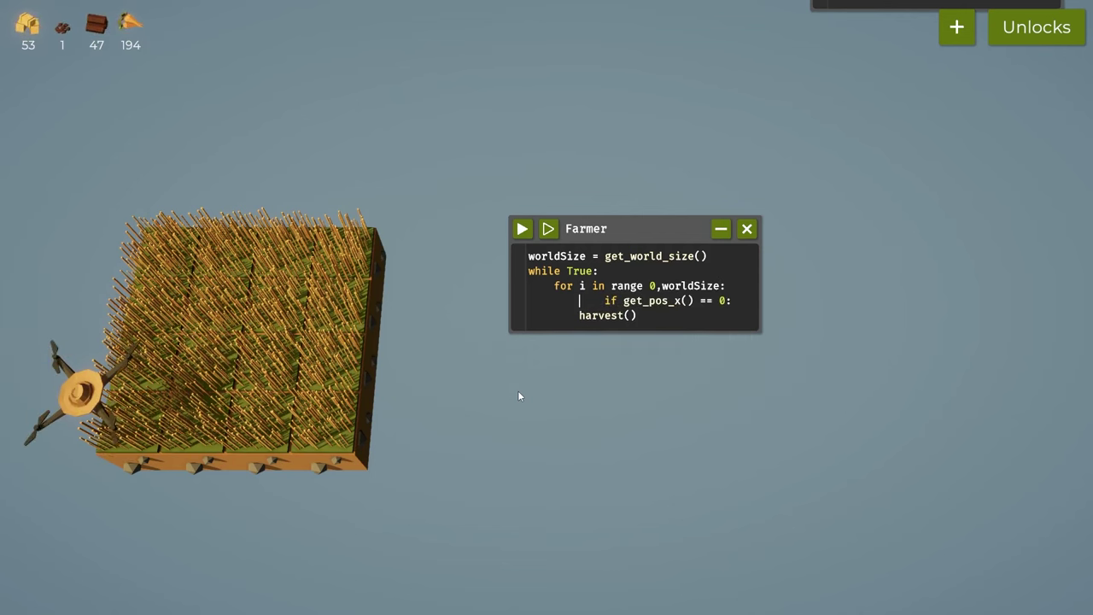
key("Delete")
key("Down")
key("Tab")
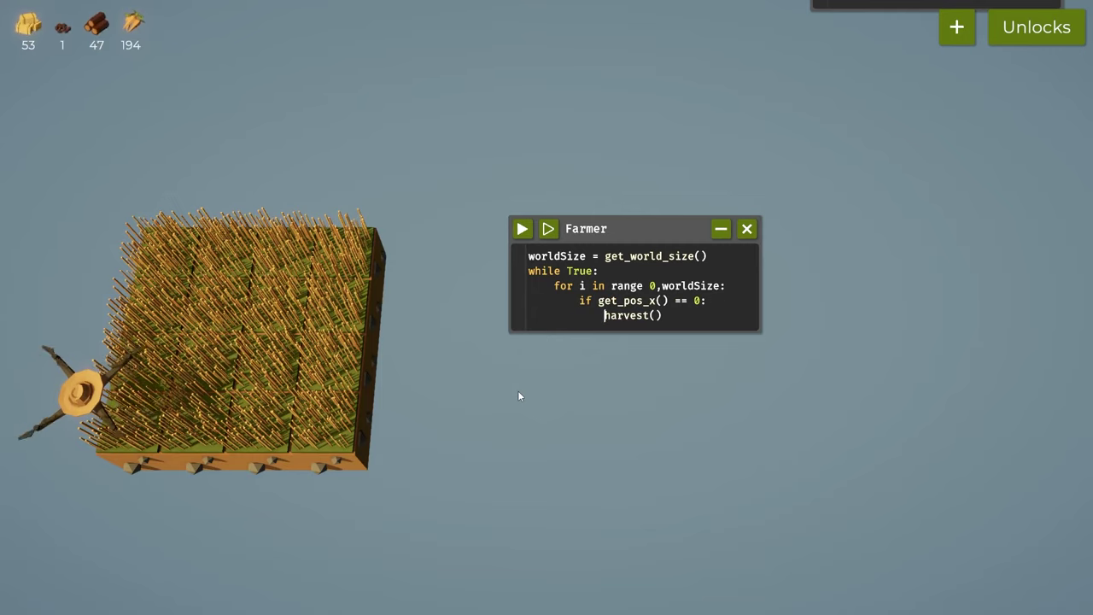
key("End")
key("Return")
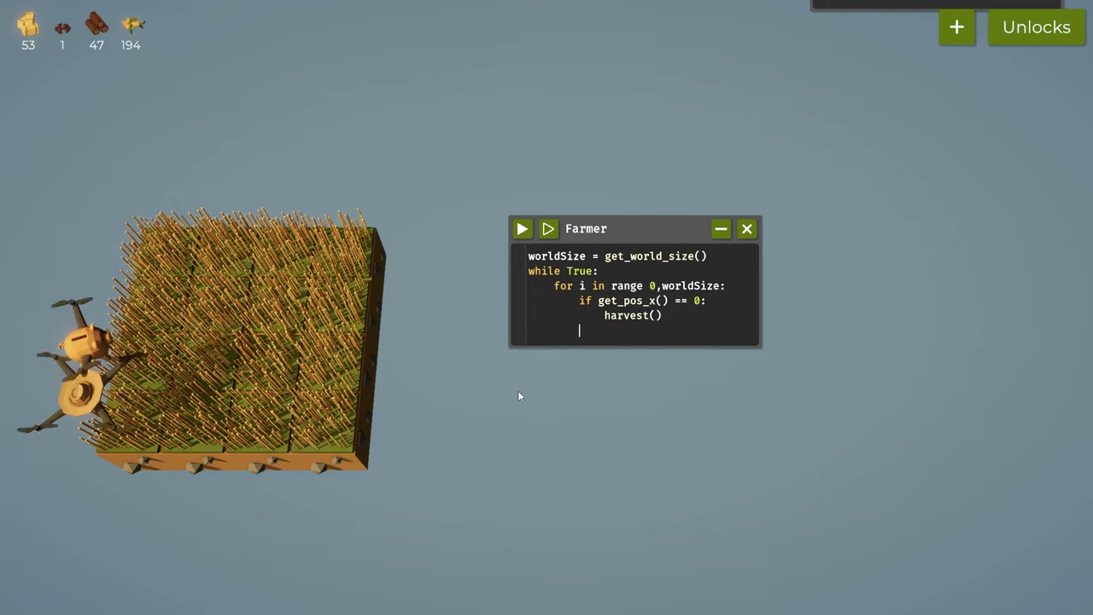
type("move(No")
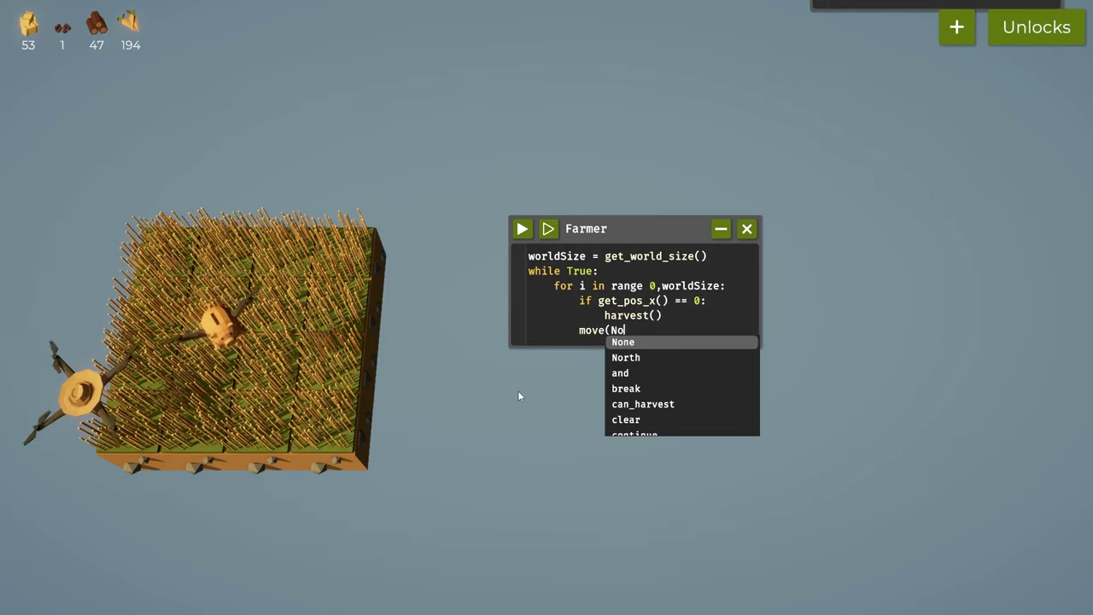
type("rth)")
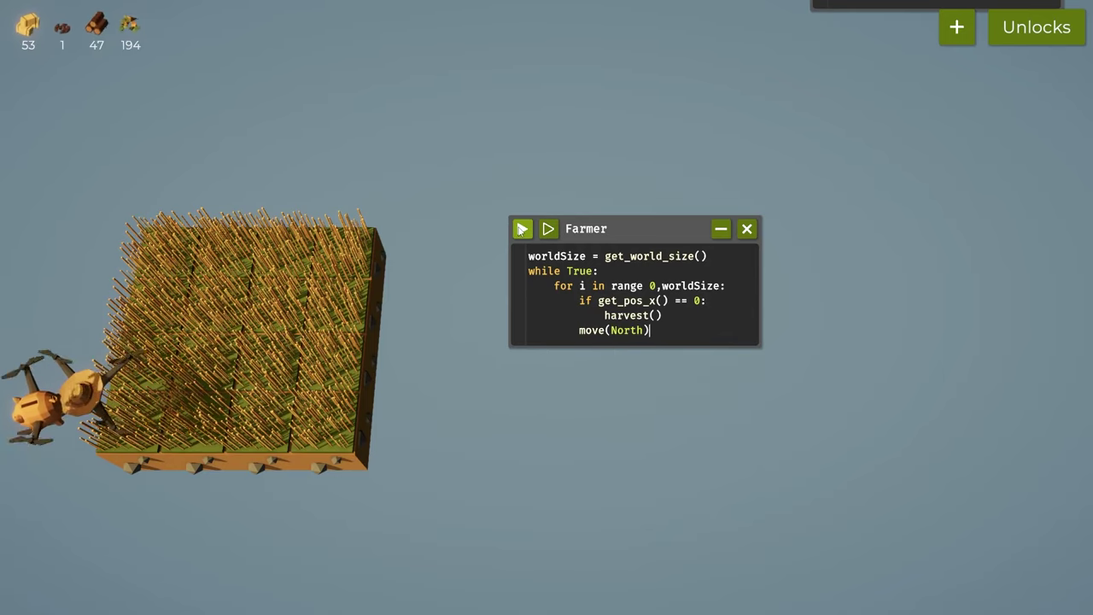
Fix the colon error by writing range (0,worldSize) and rerun the script
left_click(521, 229)
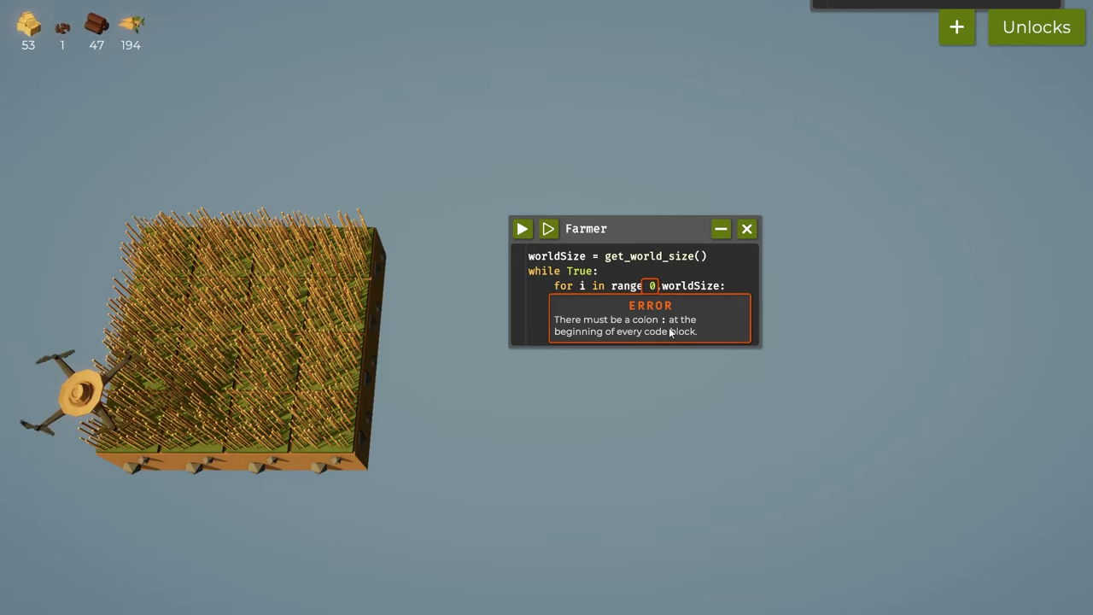
left_click(666, 288)
key("Left")
key("Left")
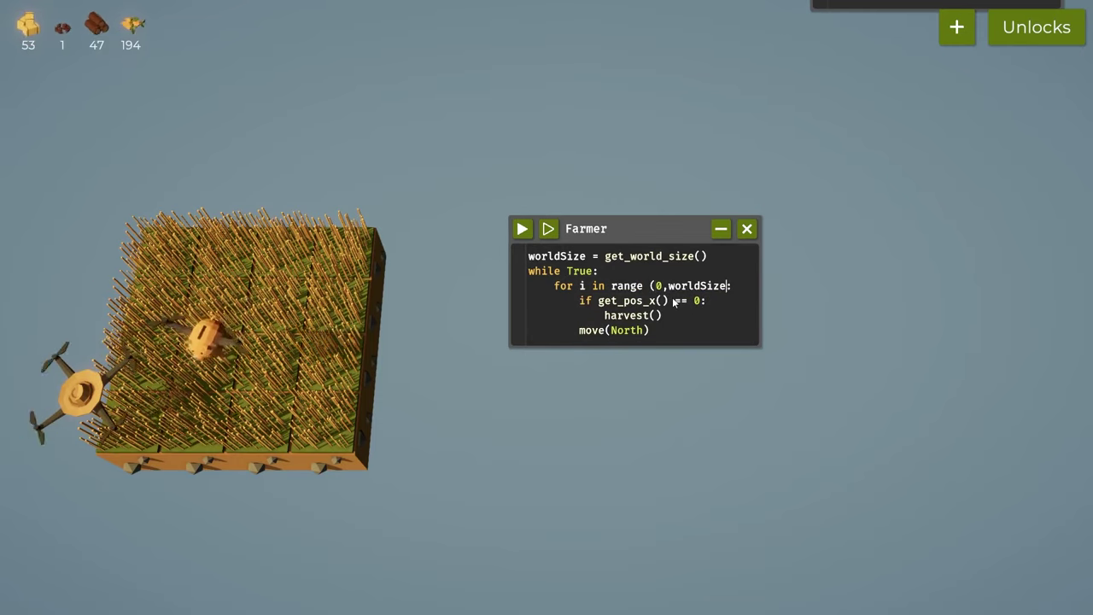
left_click(521, 229)
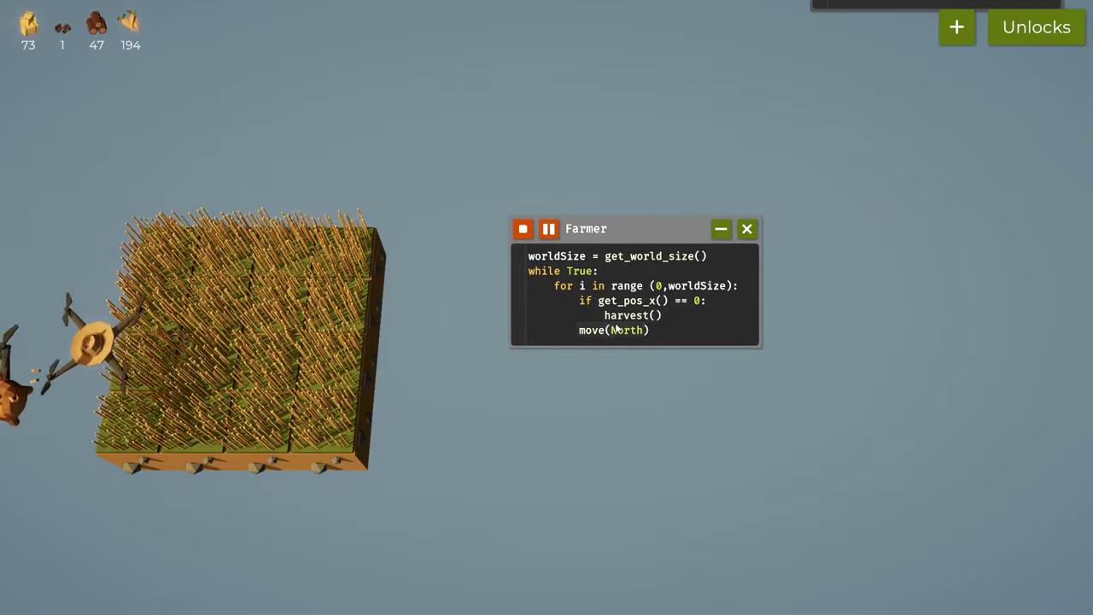
Stop the script and add a space after the comma in range (0, worldSize)
left_click(523, 229)
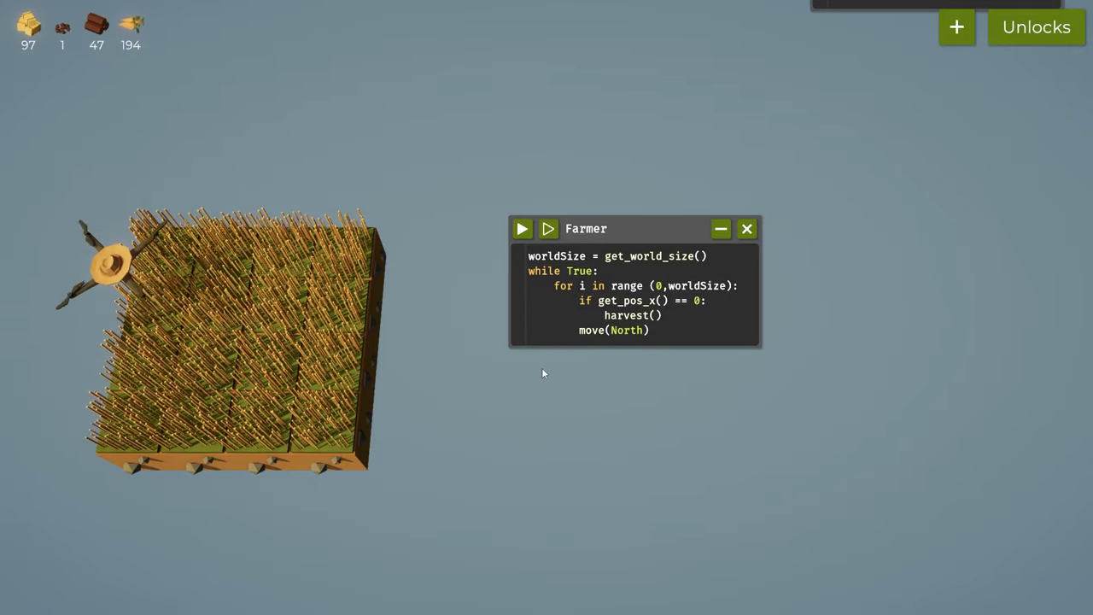
scroll(589, 405, "up", 1)
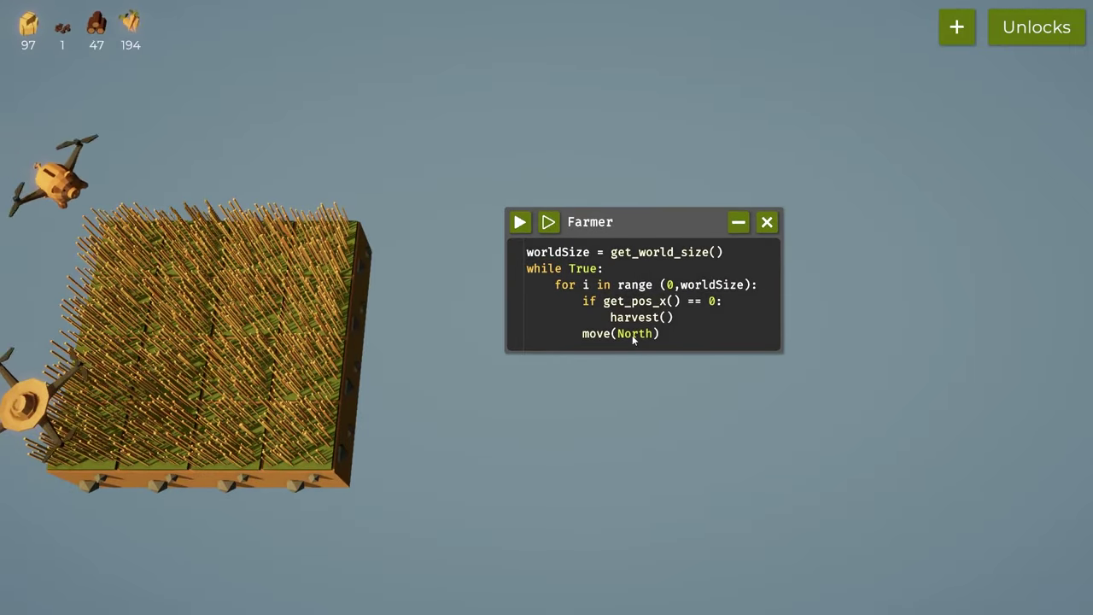
left_click_drag(659, 334, 610, 317)
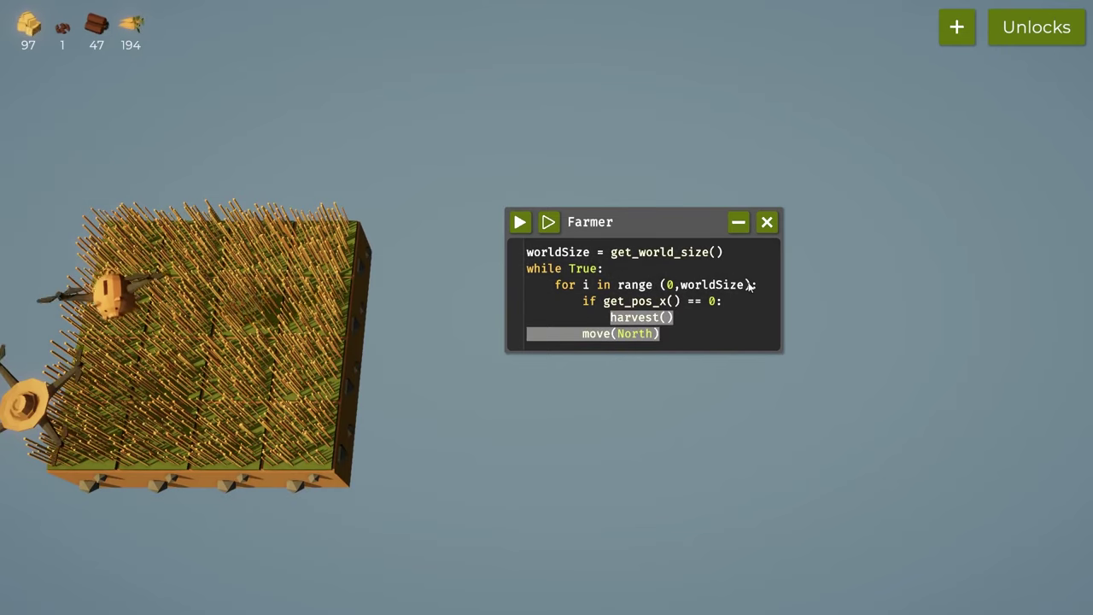
left_click(680, 286)
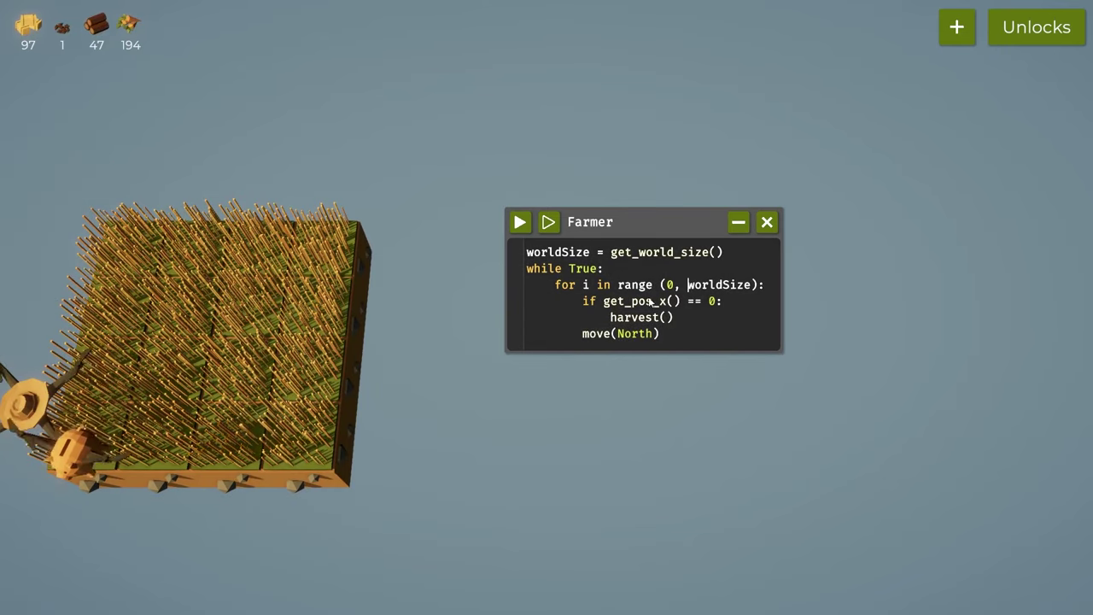
mouse_move(646, 297)
left_mouse_down()
mouse_move(459, 415)
mouse_move(265, 432)
left_mouse_up()
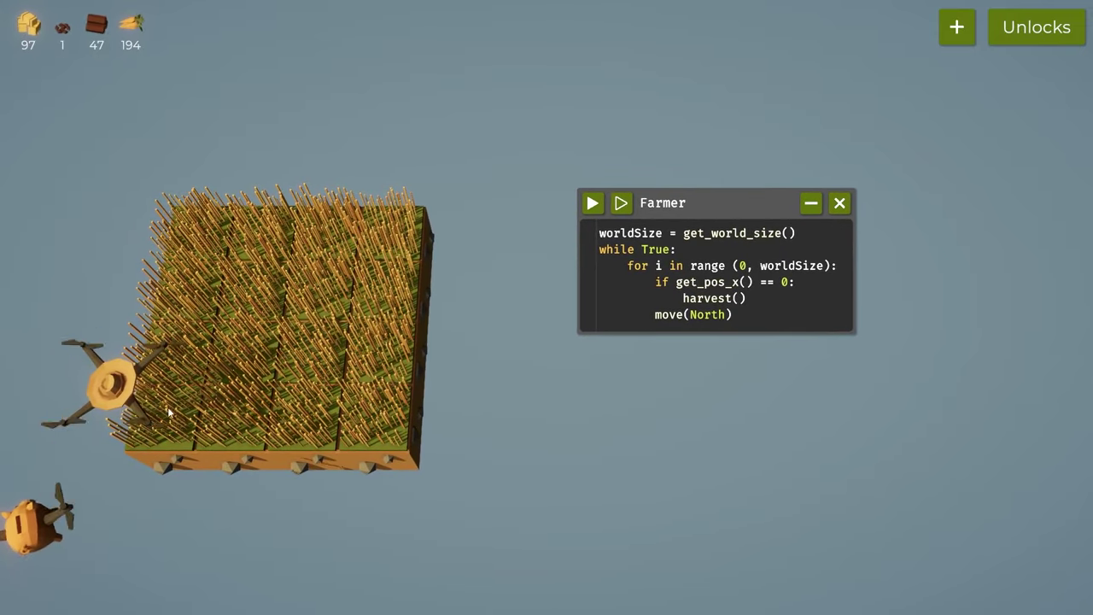
Insert a nested for j in range (0, worldSize): loop under the for i line
left_click(837, 266)
key("Return")
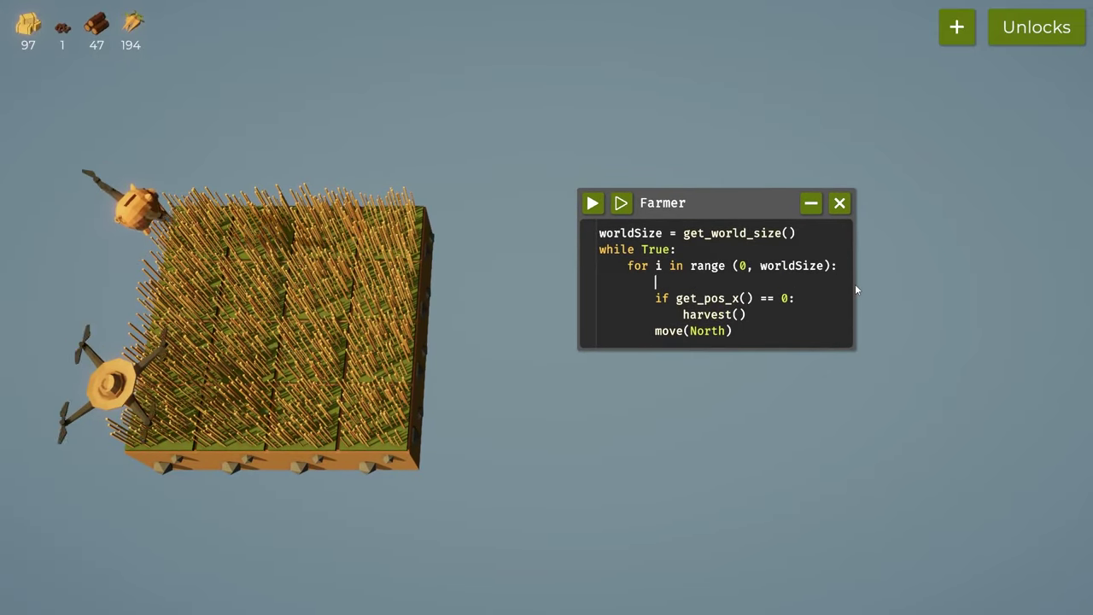
type("for j in")
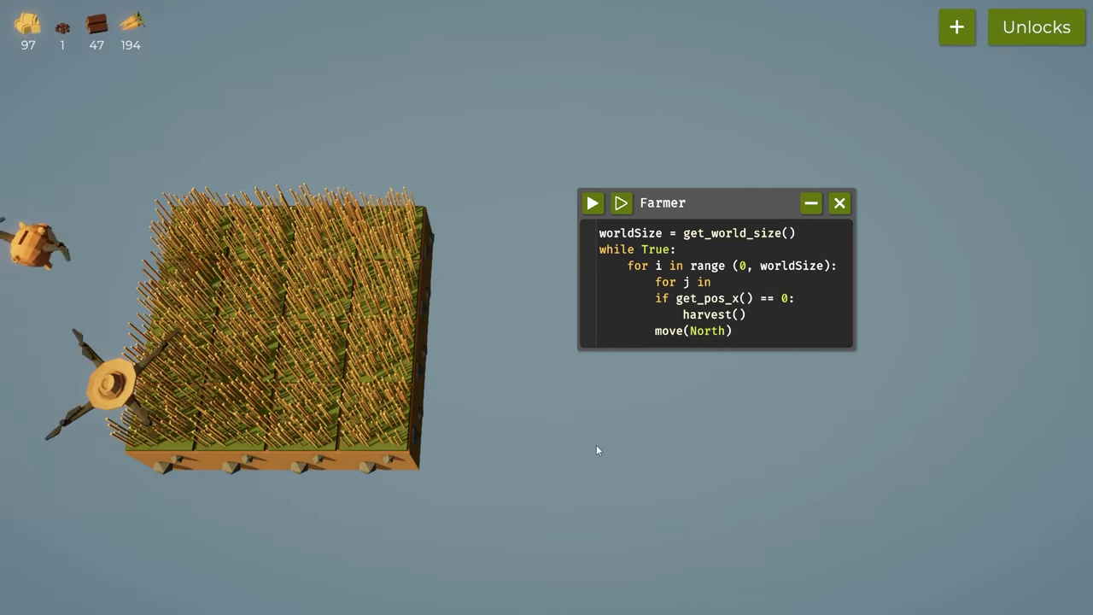
type(" range (")
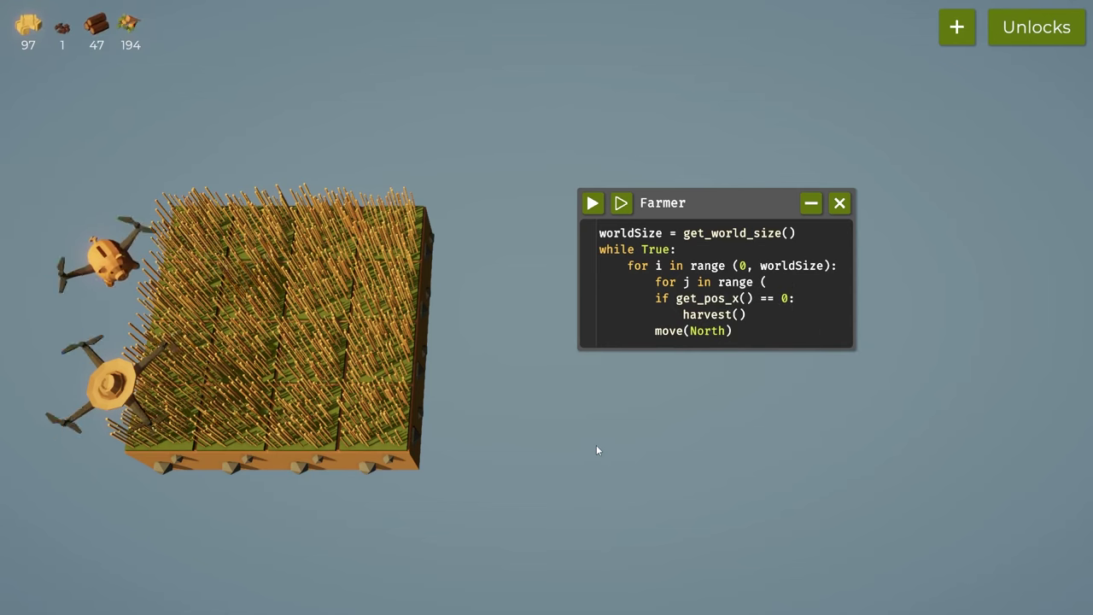
type("0, wo")
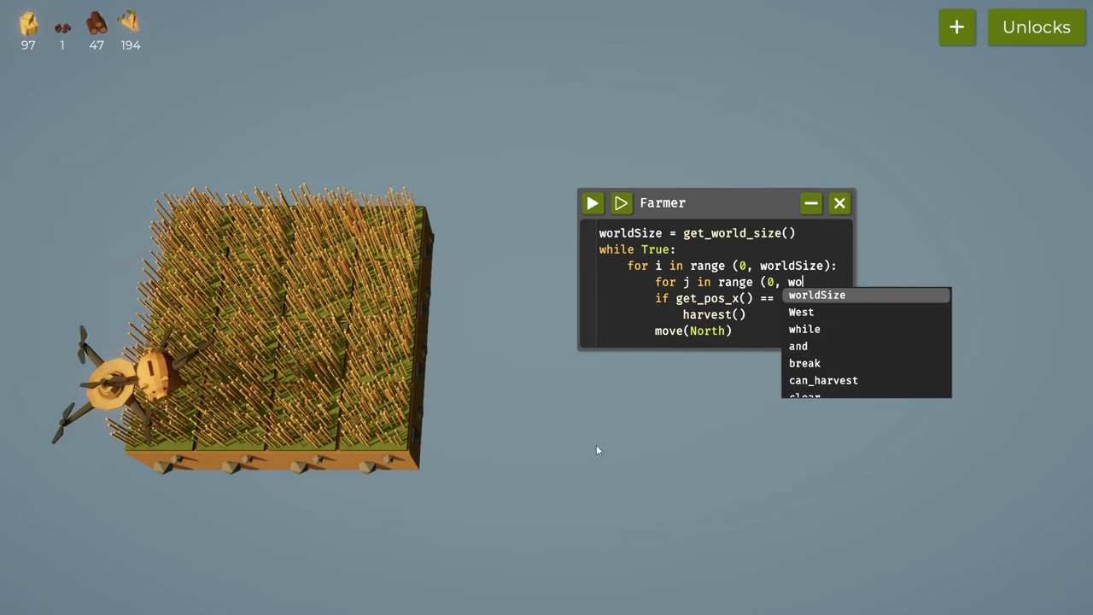
key("Tab")
type("):")
key("Return")
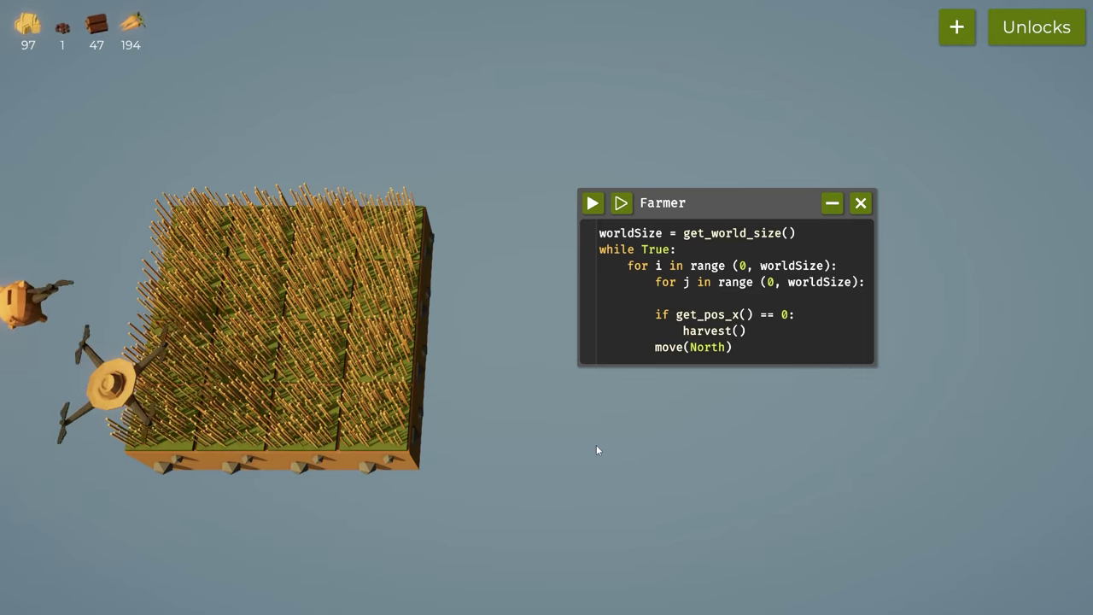
Start an if i == 0 line in the j loop body, still lacking its colon
type("if")
key("Tab")
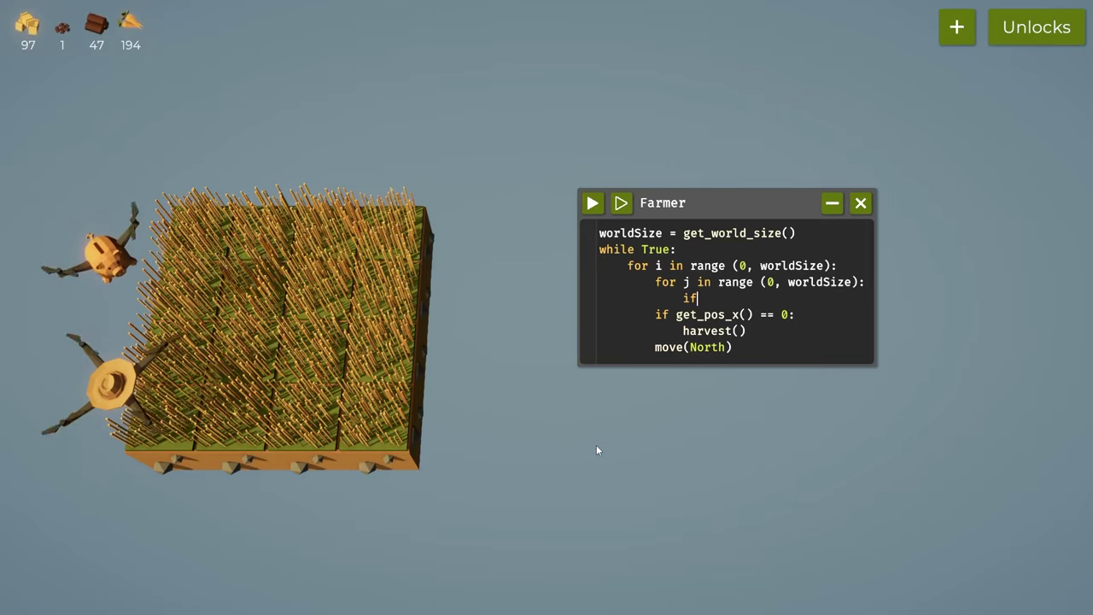
type("i == 0")
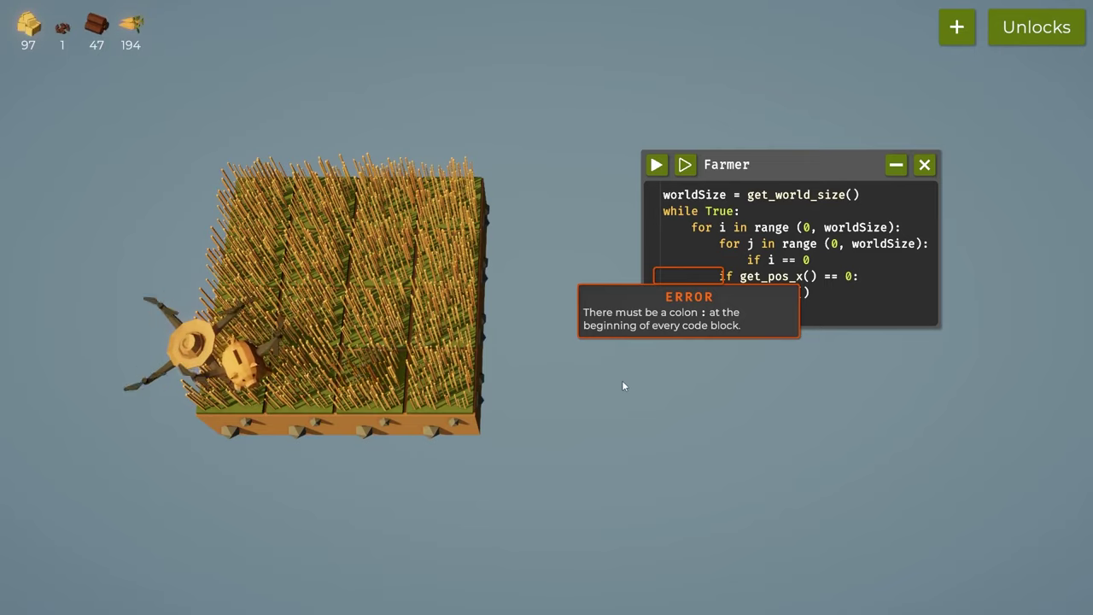
left_click_drag(636, 382, 597, 402)
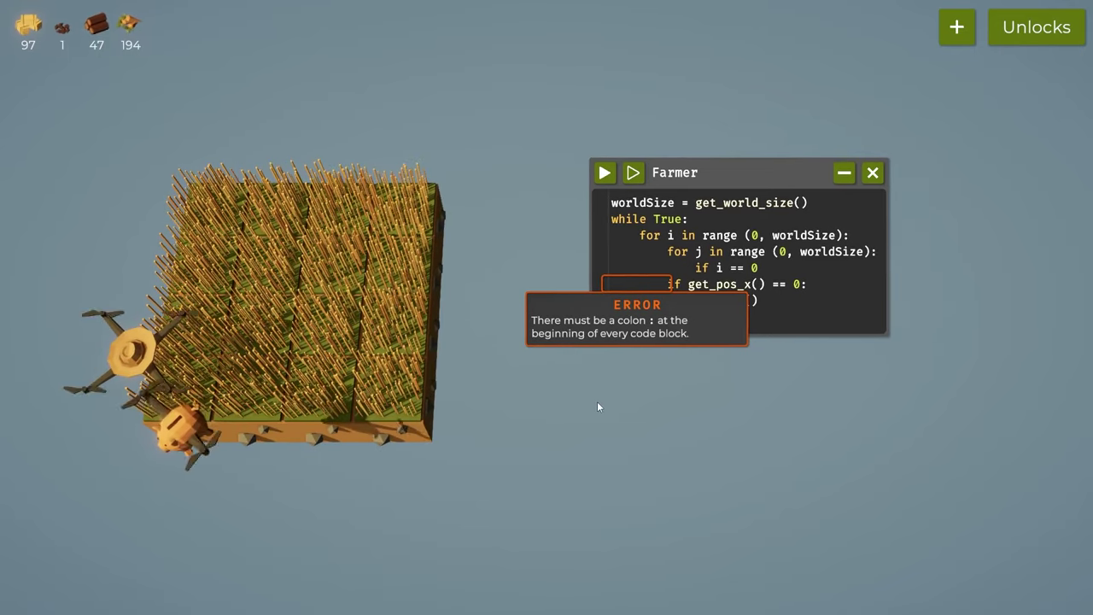
Finish if i == 0: with harvest() and add move(East) after the j loop
type(":")
key("Return")
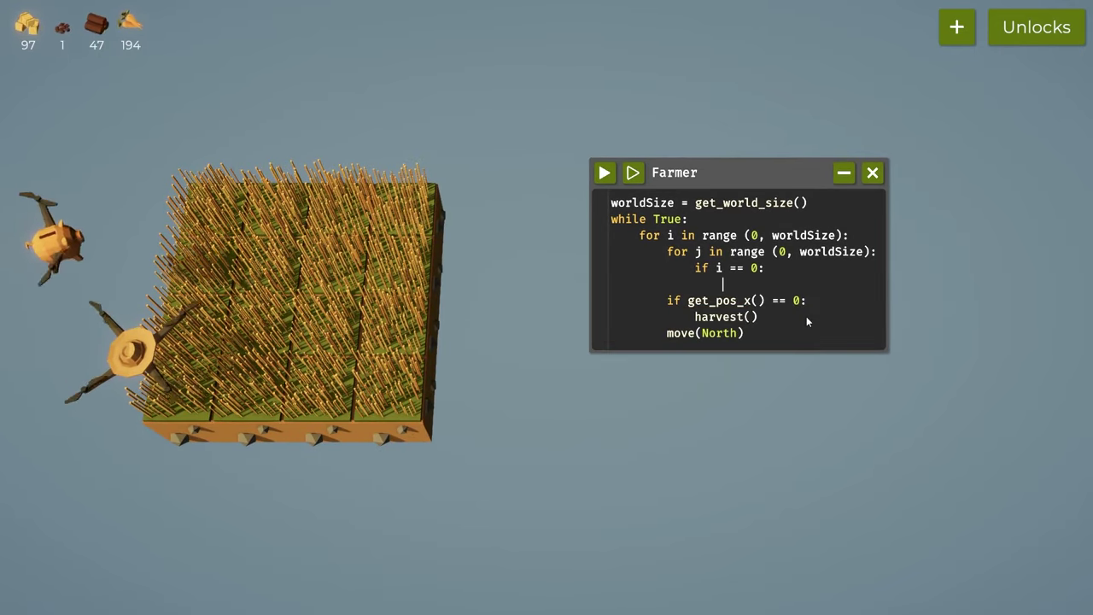
type("har")
key("Tab")
key("Return")
key("BackSpace")
key("BackSpace")
key("BackSpace")
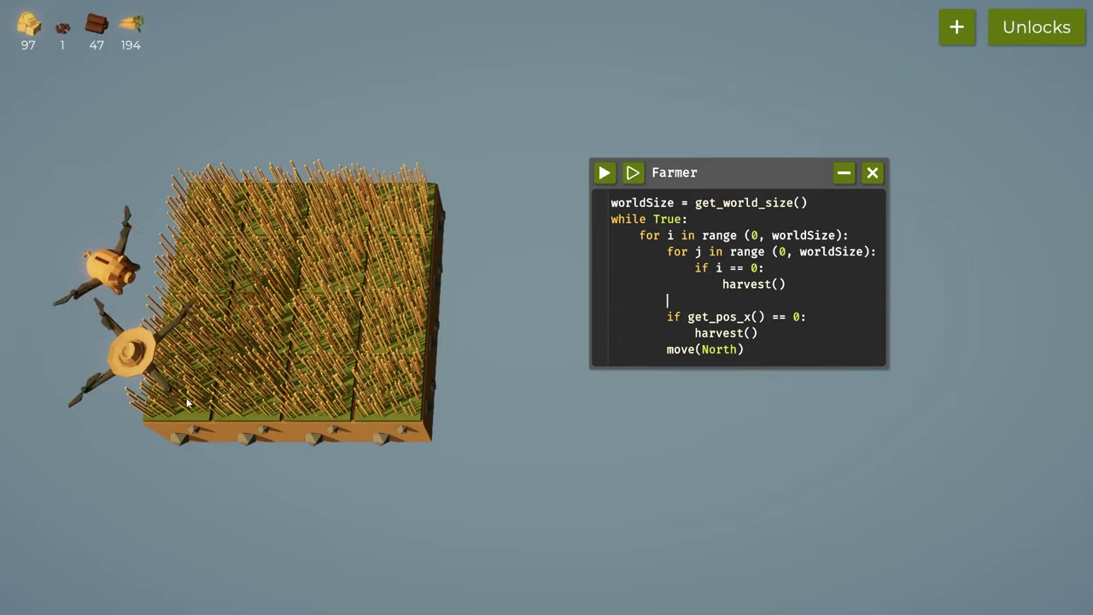
type("move(East)")
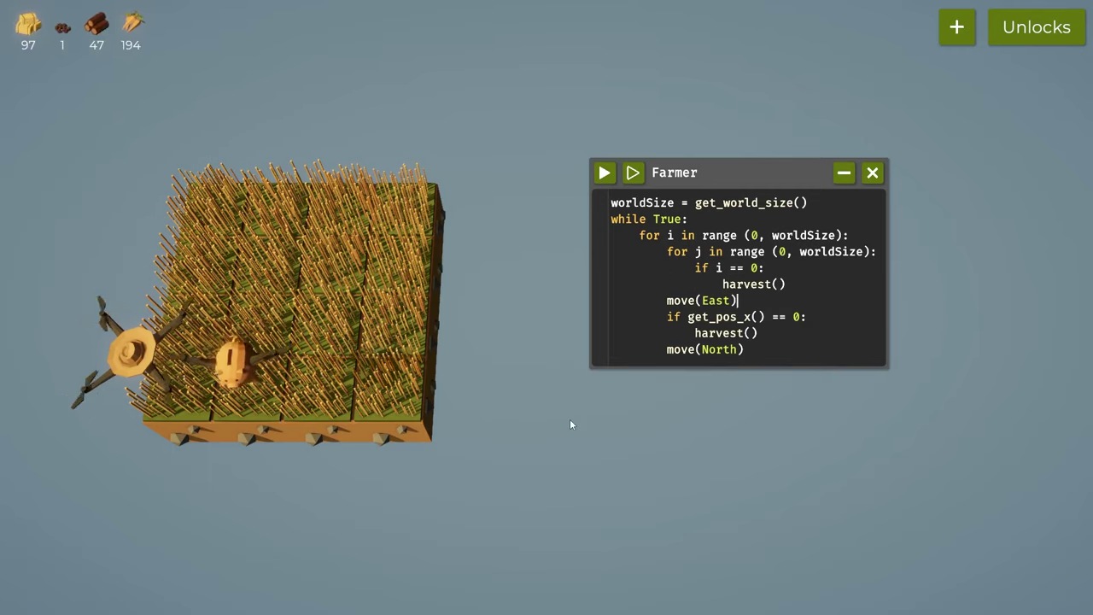
Delete the old get_pos_x check block and put move(North) in the inner loop
key("shift+Down")
key("shift+Down")
key("shift+Down")
key("Delete")
key("Home")
key("Return")
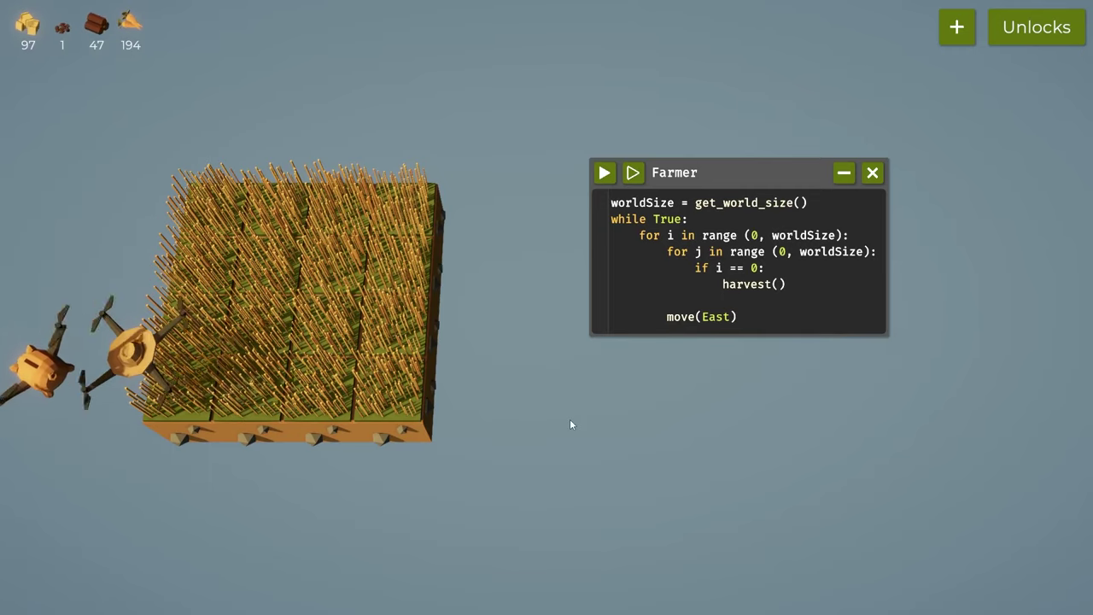
type("move")
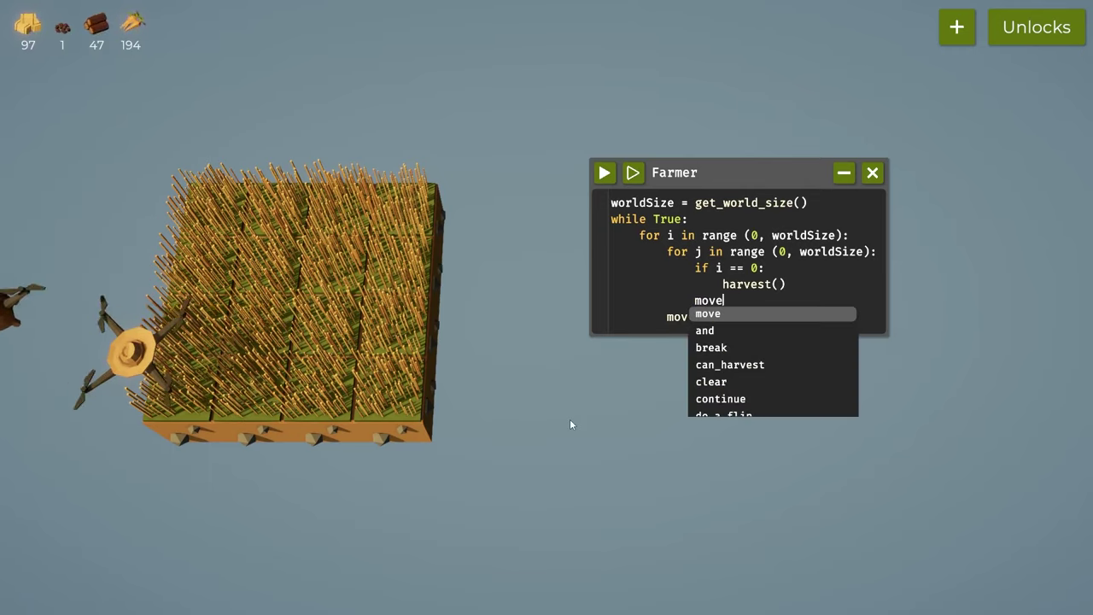
key("Escape")
type("(North)")
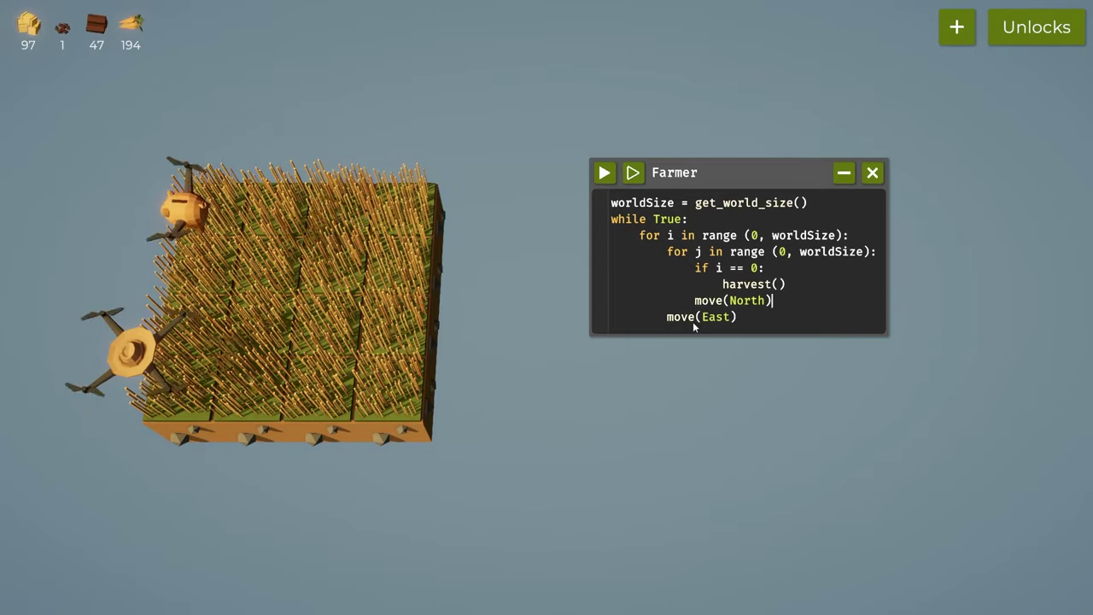
Add an if i == 1: branch that calls plant(Entities.Bush)
left_click(807, 284)
key("Return")
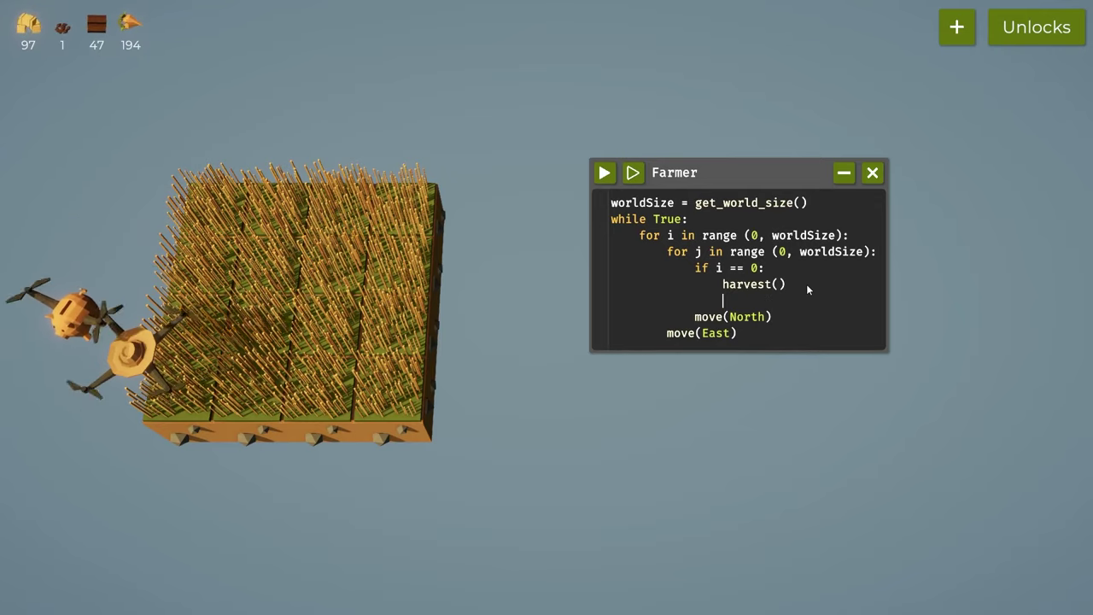
type("if i ")
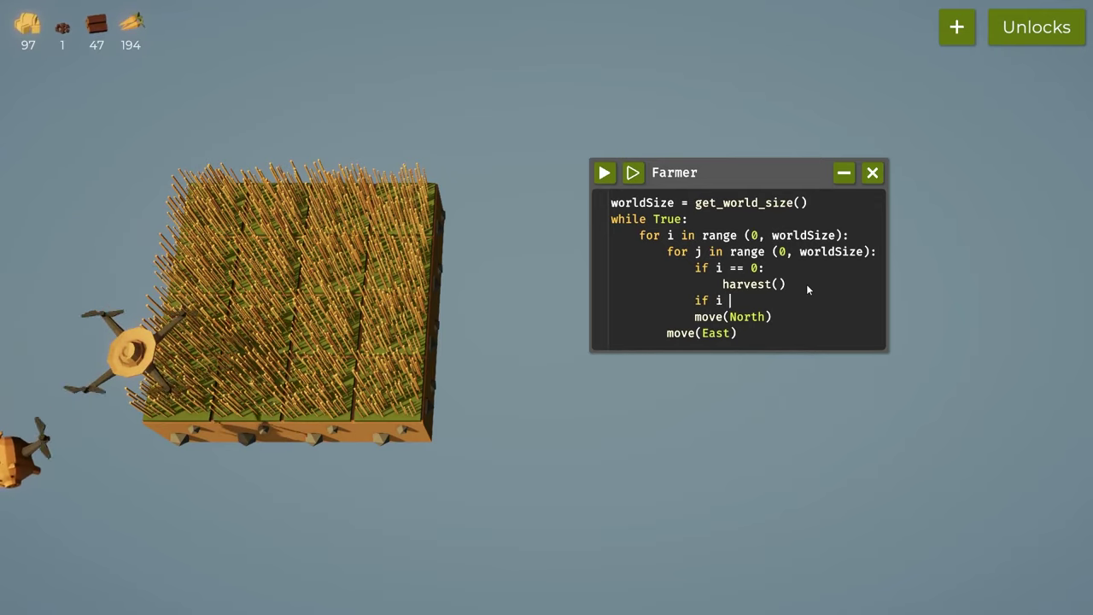
type("== 1:")
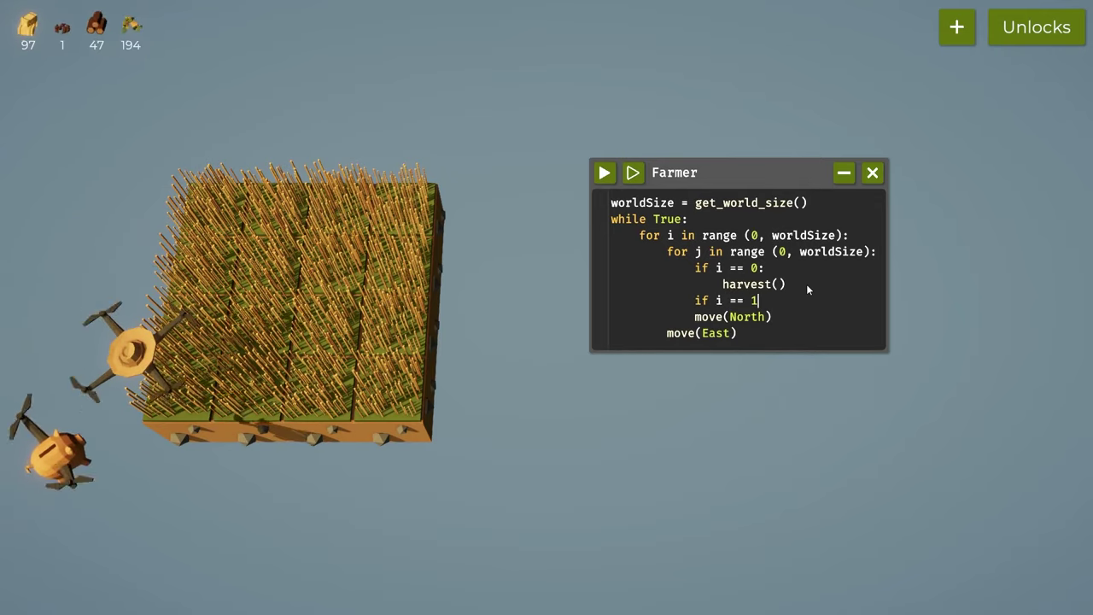
key("Return")
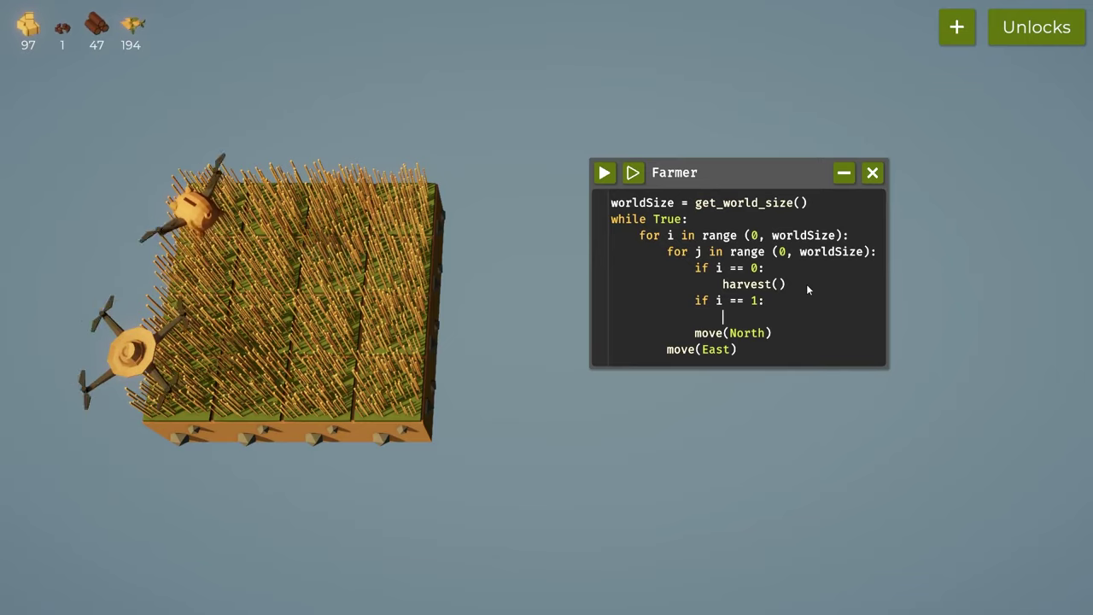
type("pl")
key("Tab")
type("()")
key("Left")
type("En")
key("Tab")
type(".")
key("Tab")
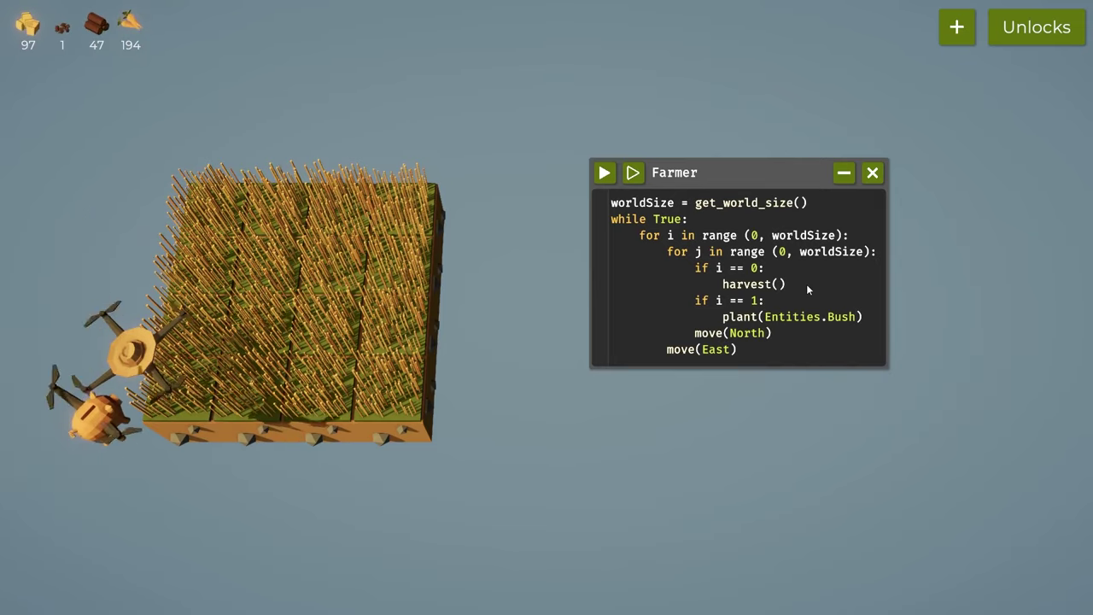
Insert harvest() above the bush planting and open a line after it
key("Up")
key("End")
key("Return")
type("ha")
key("Tab")
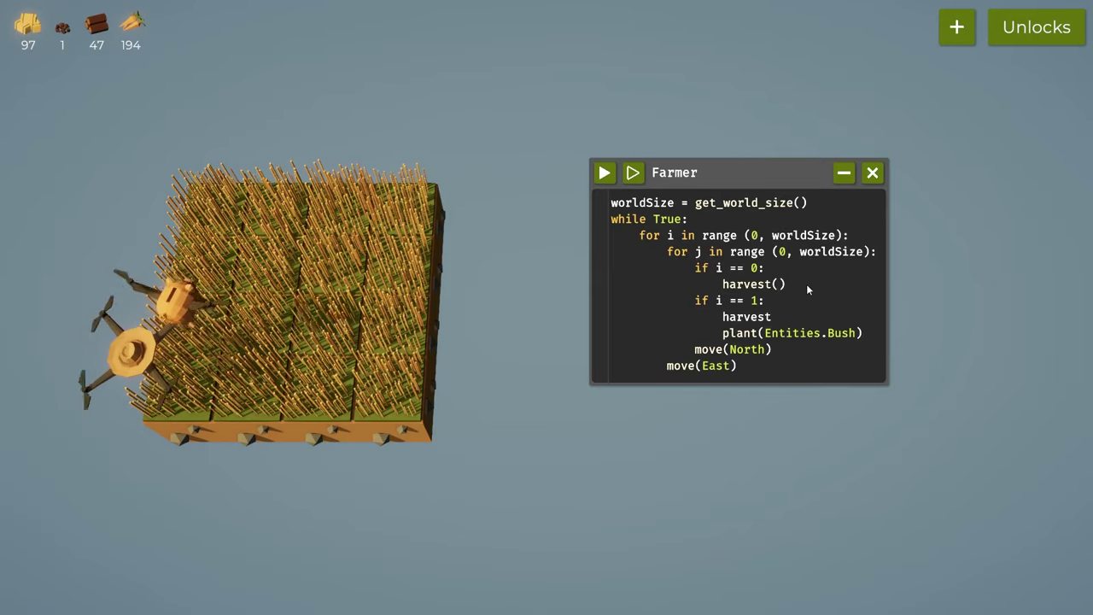
type("()")
key("Down")
key("End")
key("Return")
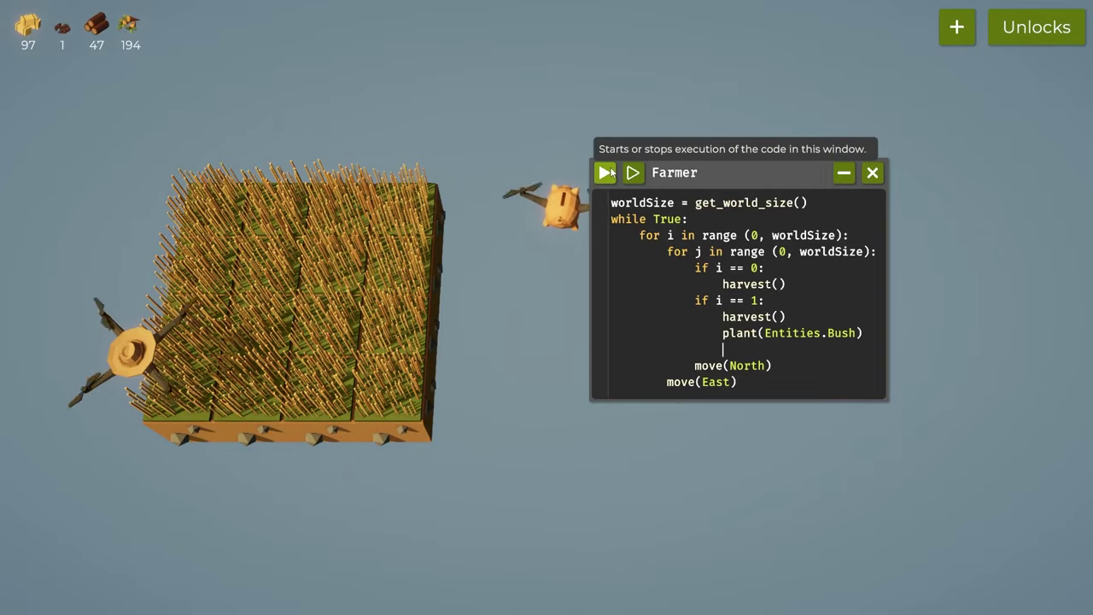
Run the script to grow bushes in column two, then buy the Speed upgrade
left_click(608, 173)
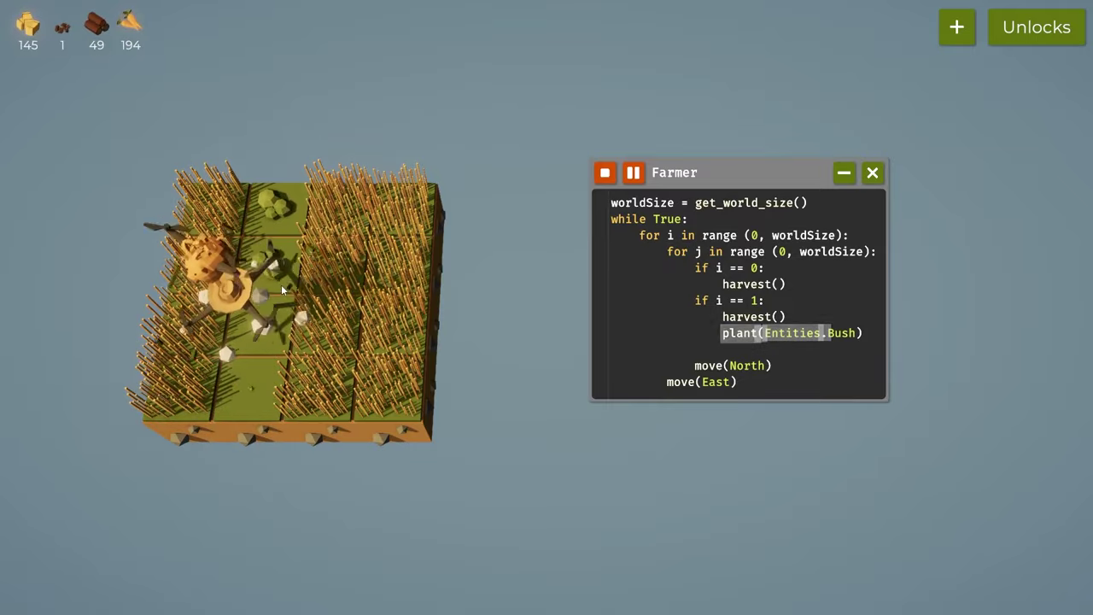
left_click(604, 173)
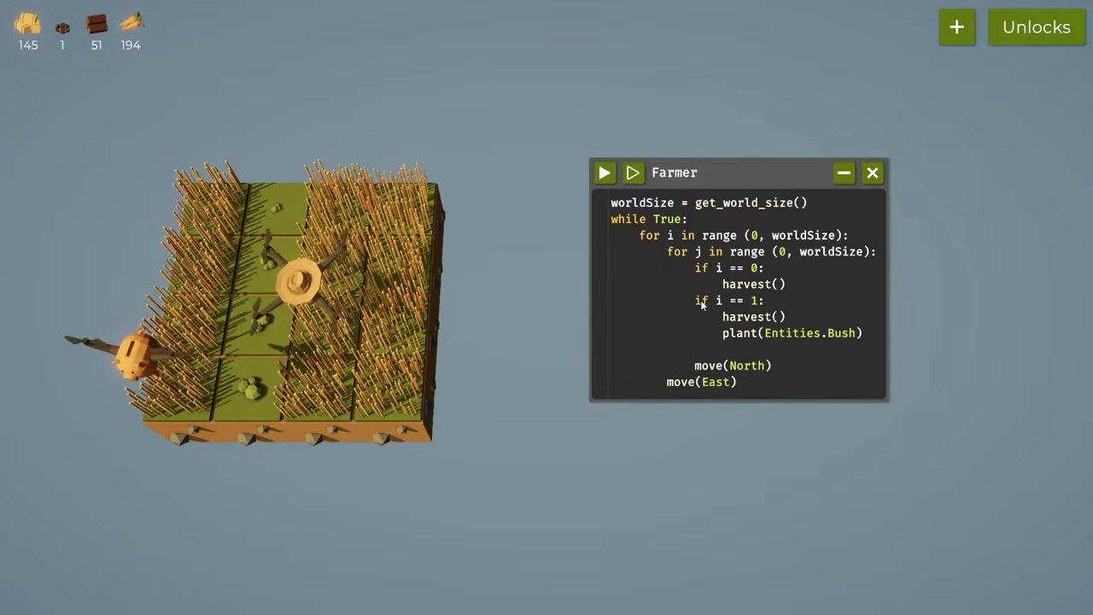
left_click(1038, 32)
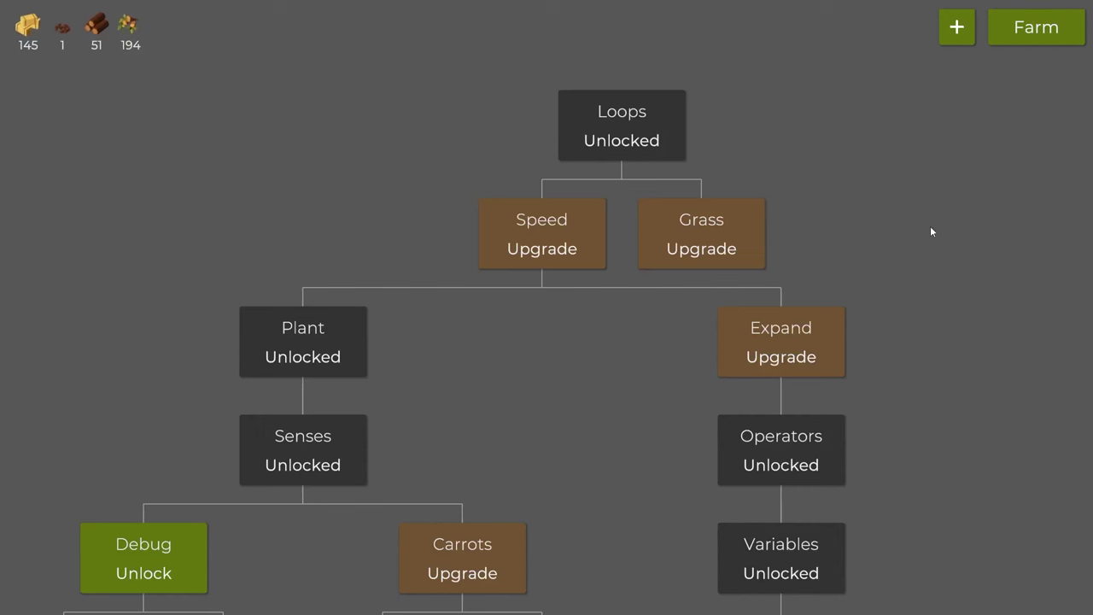
left_click(562, 245)
left_click(1043, 39)
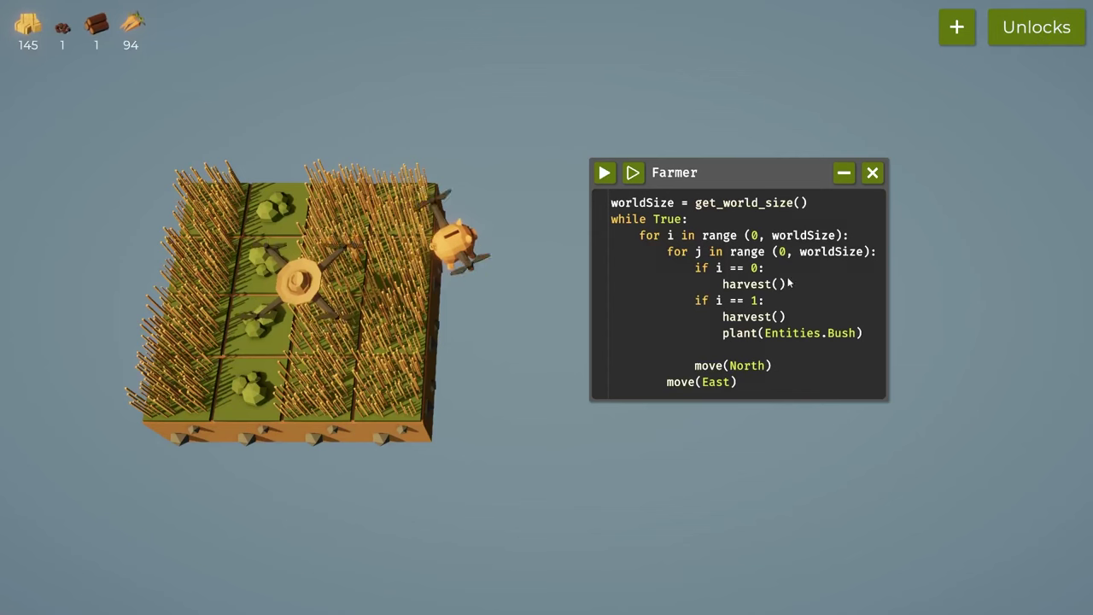
Start an if i == 2: branch with a harvest() call
left_click(783, 351)
type("if i == 2:")
key("Return")
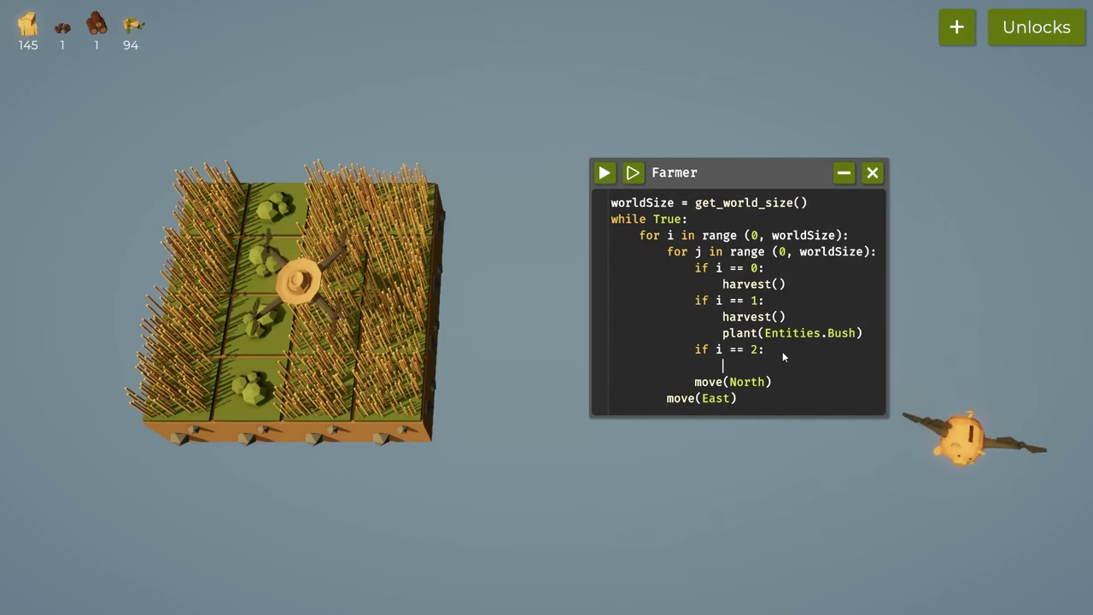
type("harvest()")
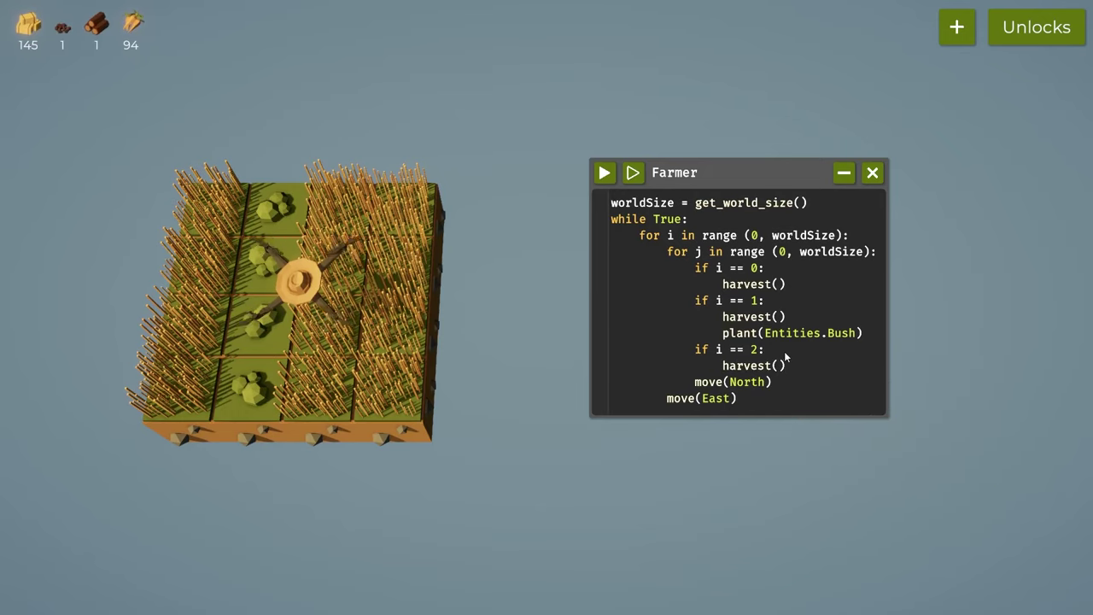
Put harvest() at the top of the inner loop and remove the redundant i == 0 check
mouse_move(727, 288)
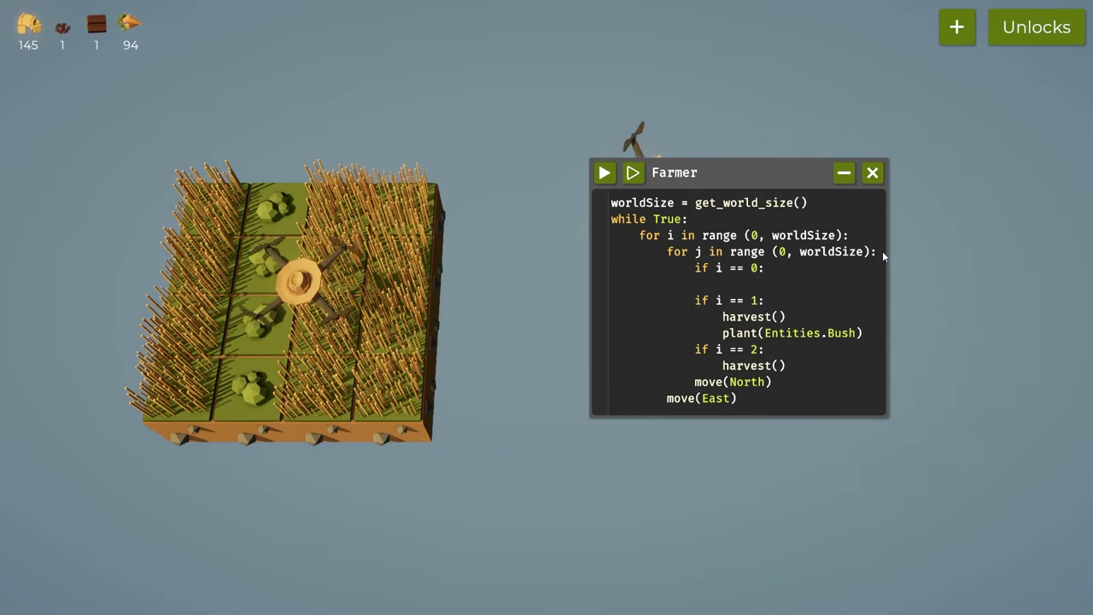
key("Return")
type("harvest()")
key("Down")
key("Down")
key("shift+Up")
key("shift+Up")
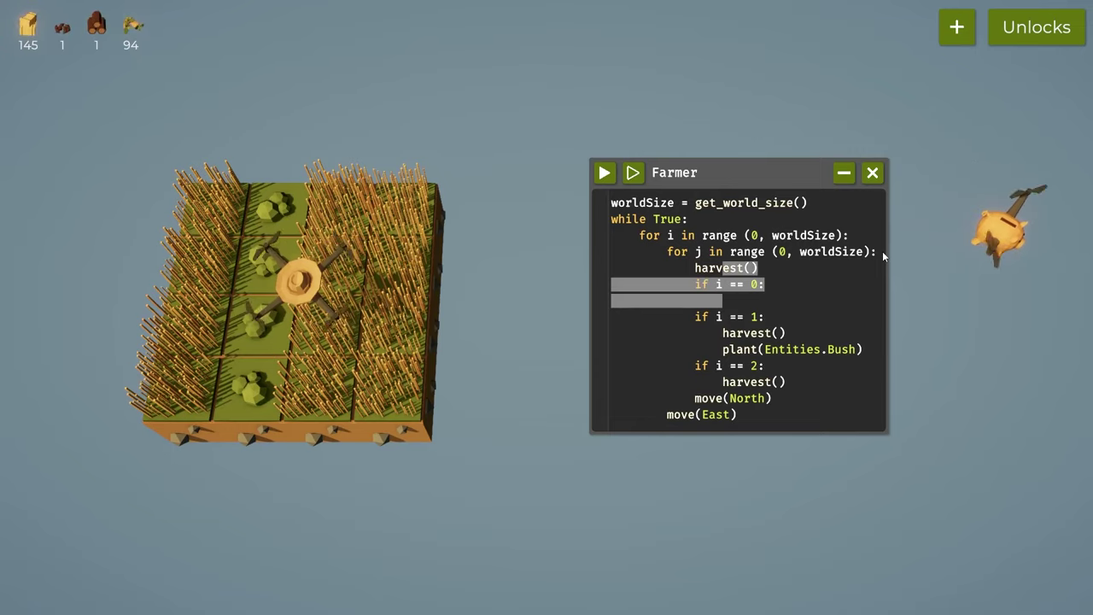
key("shift+Right")
key("shift+Right")
key("shift+Right")
key("BackSpace")
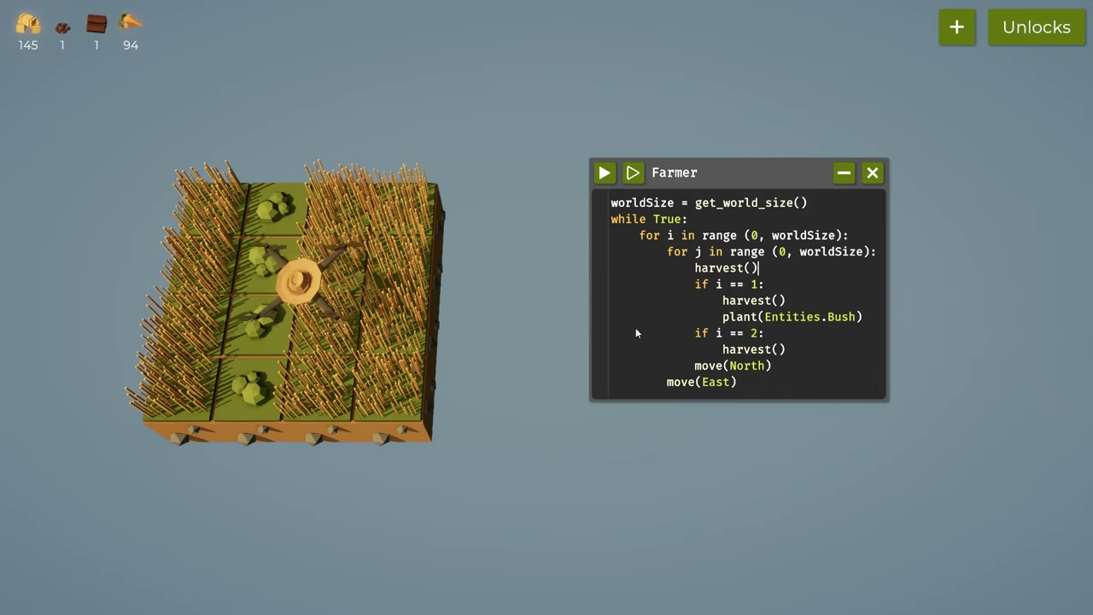
key("ctrl+z")
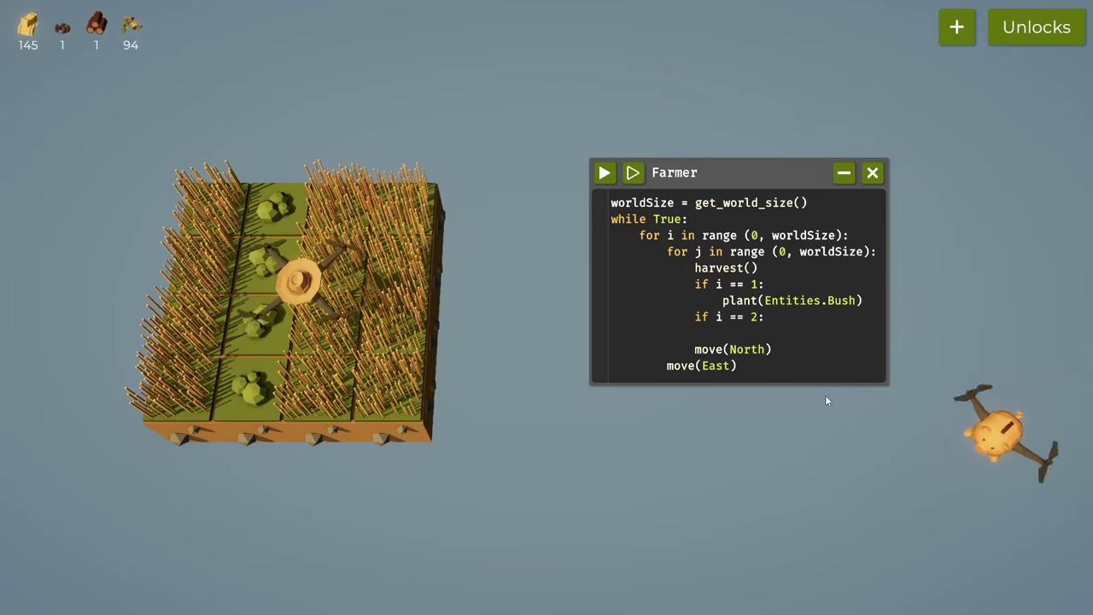
Write the condition get_ground_type() == Grounds.Turf in the i == 2 branch
type("if")
key("Escape")
type("(")
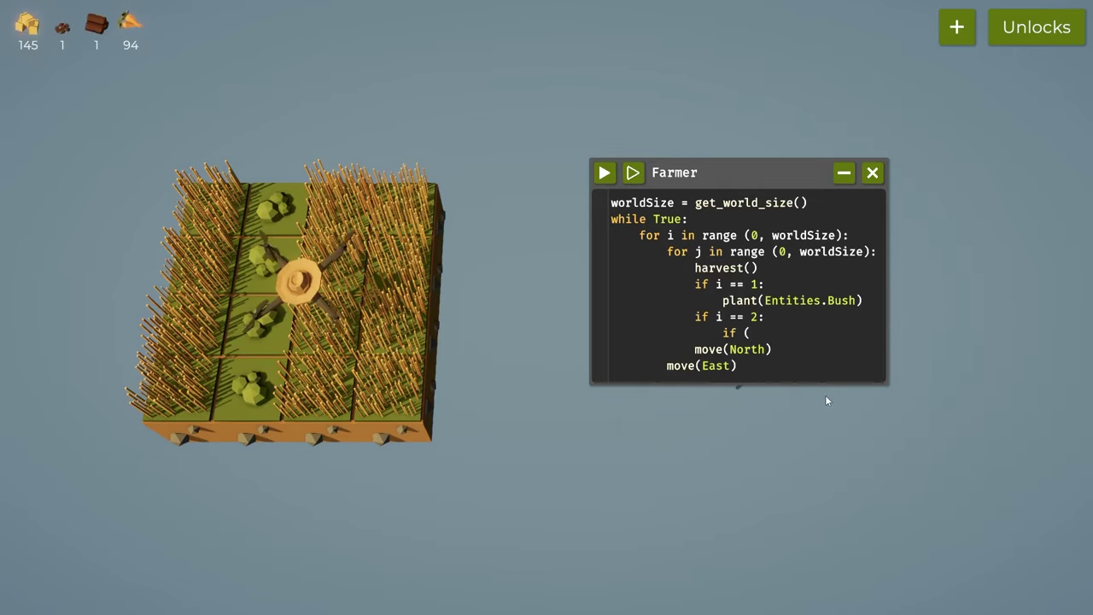
type("g)")
key("Left")
type("g")
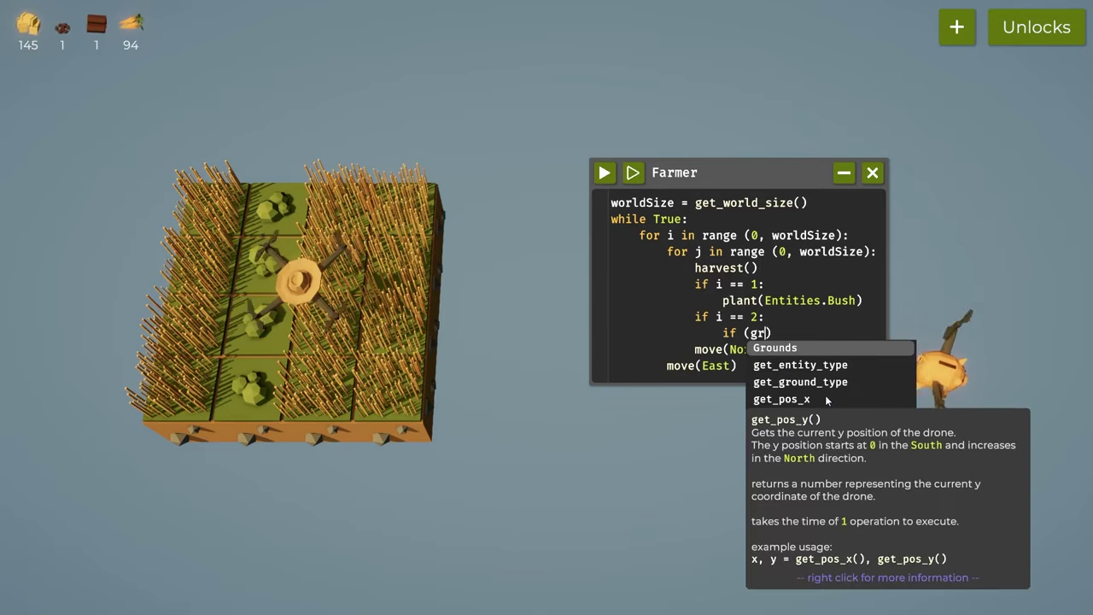
key("Down")
key("Down")
key("Return")
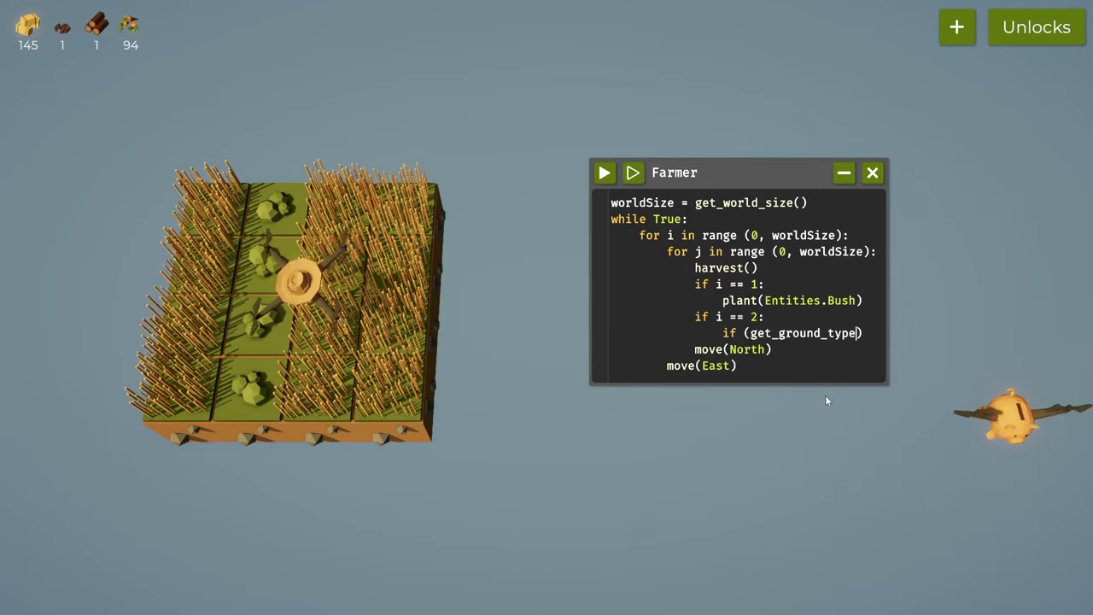
key("BackSpace")
type("() == ")
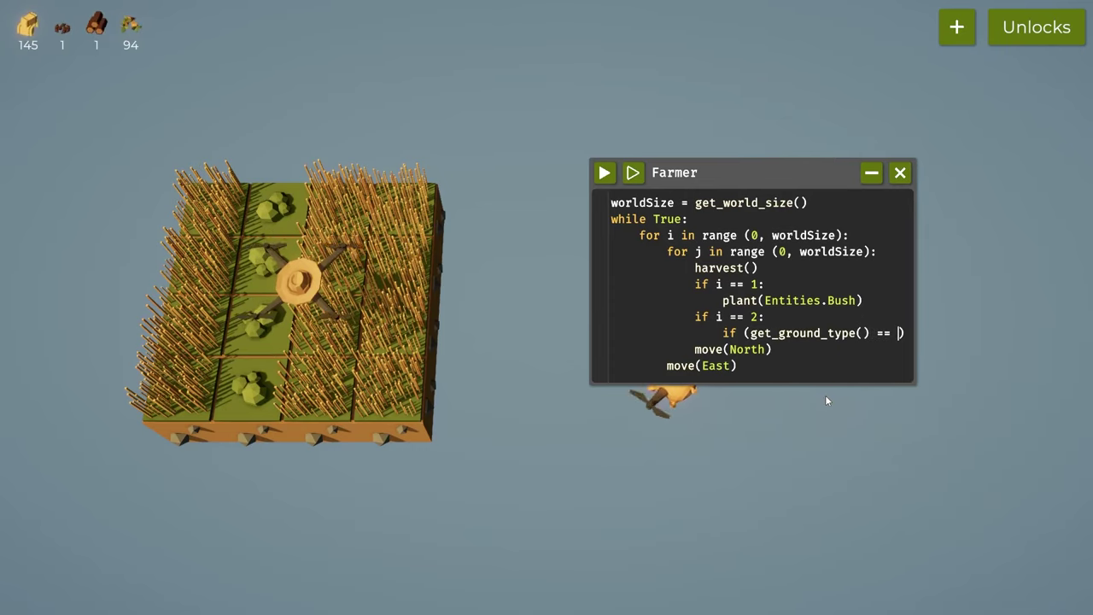
type("G")
key("Tab")
type(".Turf")
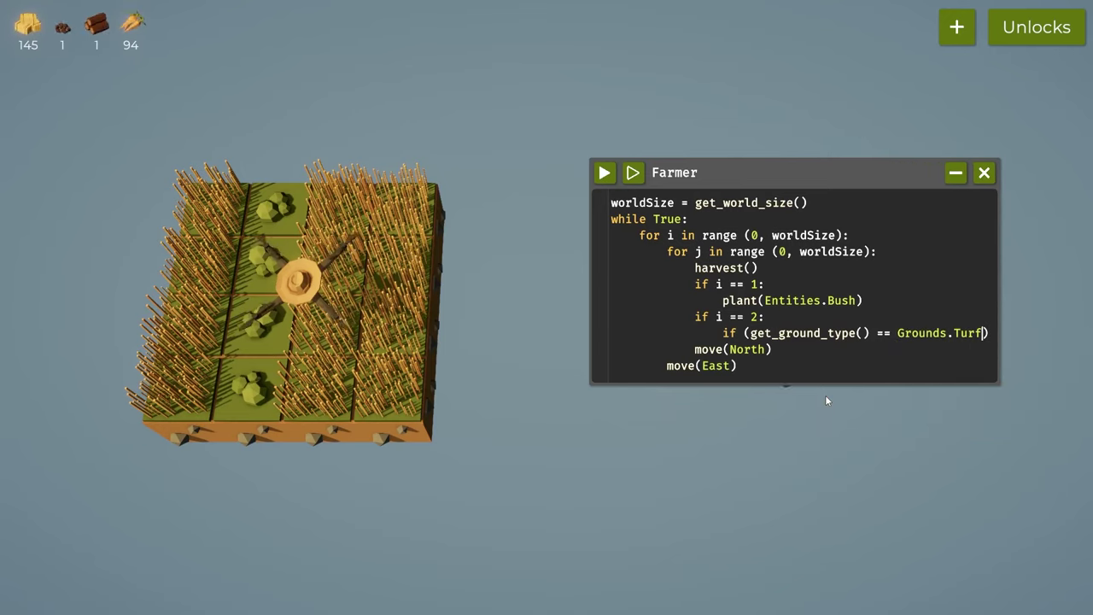
Drop the parentheses around the Turf check and end it with a colon
key("Delete")
key("Return")
key("Up")
key("BackSpace")
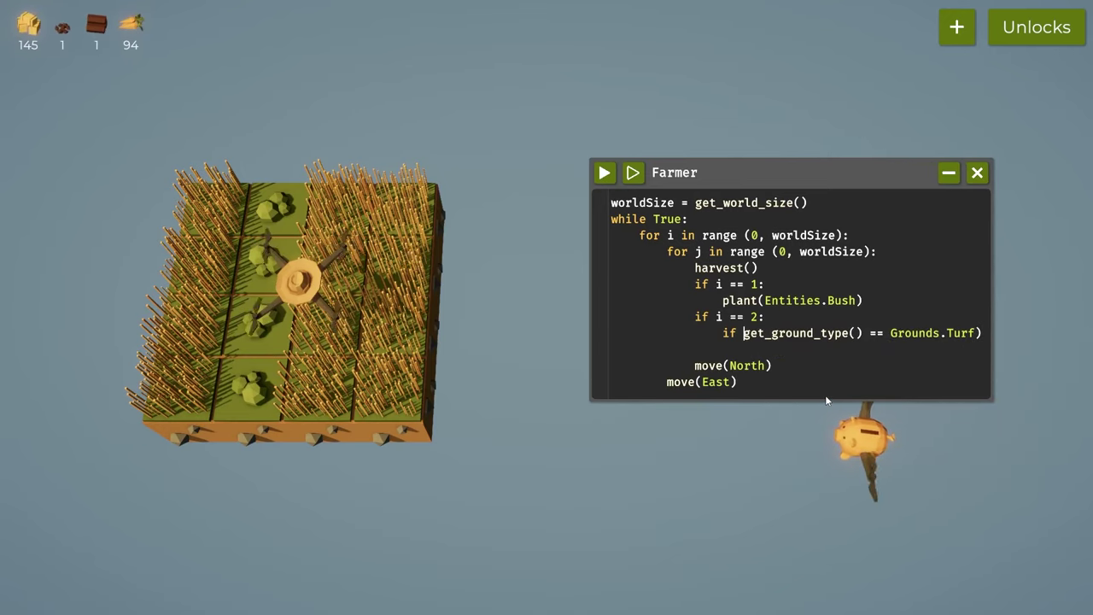
type(":")
key("Return")
type("plant(Entities.Carrots)")
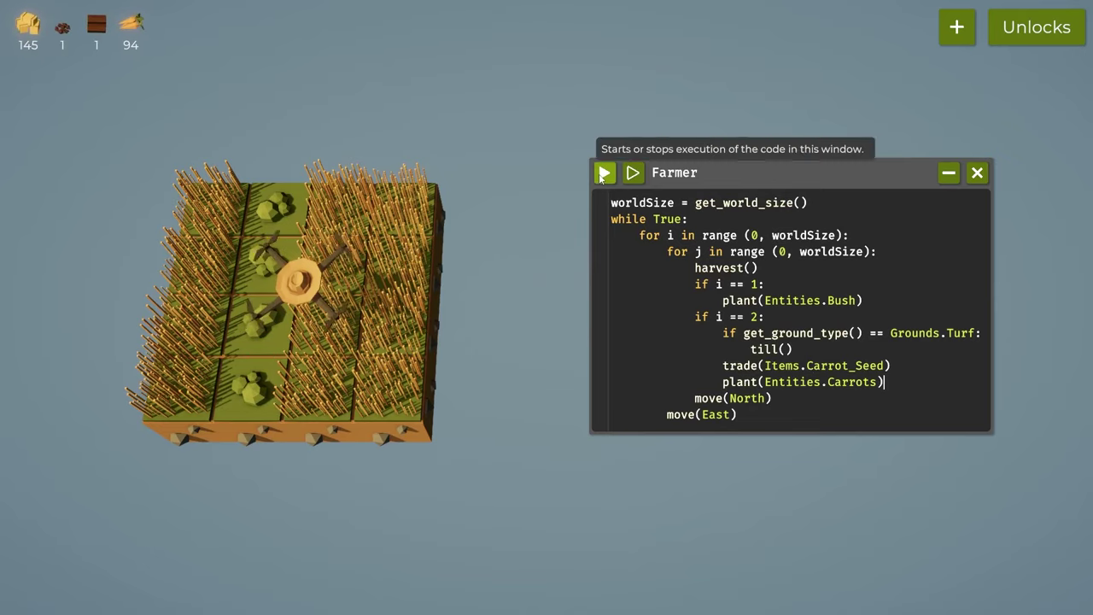
Run Farmer, reset the field with the Clear script, then run Farmer again
left_click(604, 172)
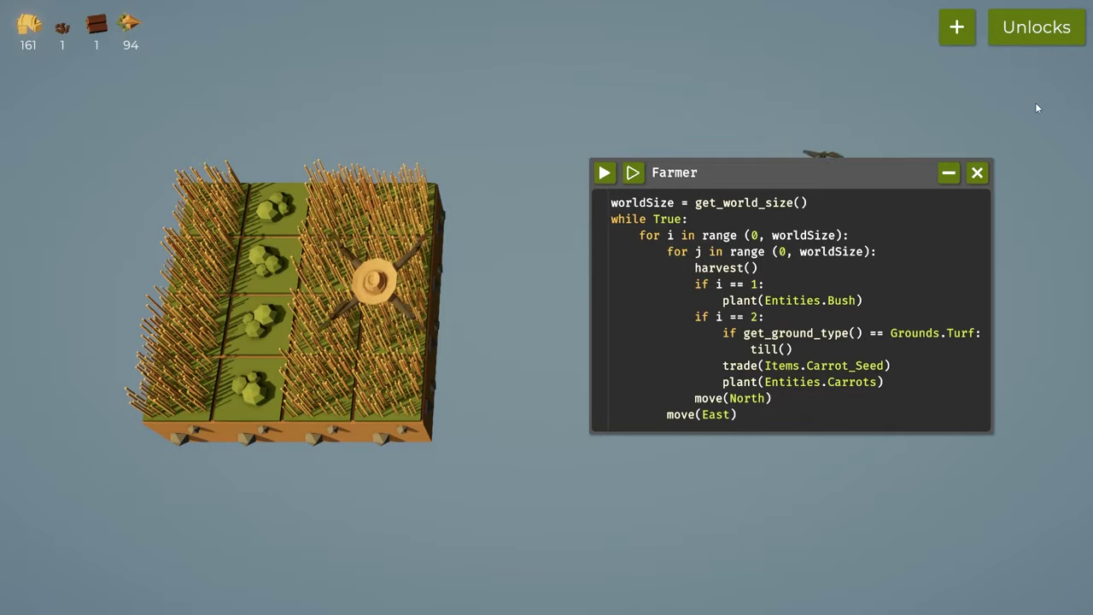
scroll(1036, 102, "down", 4)
left_click(783, 68)
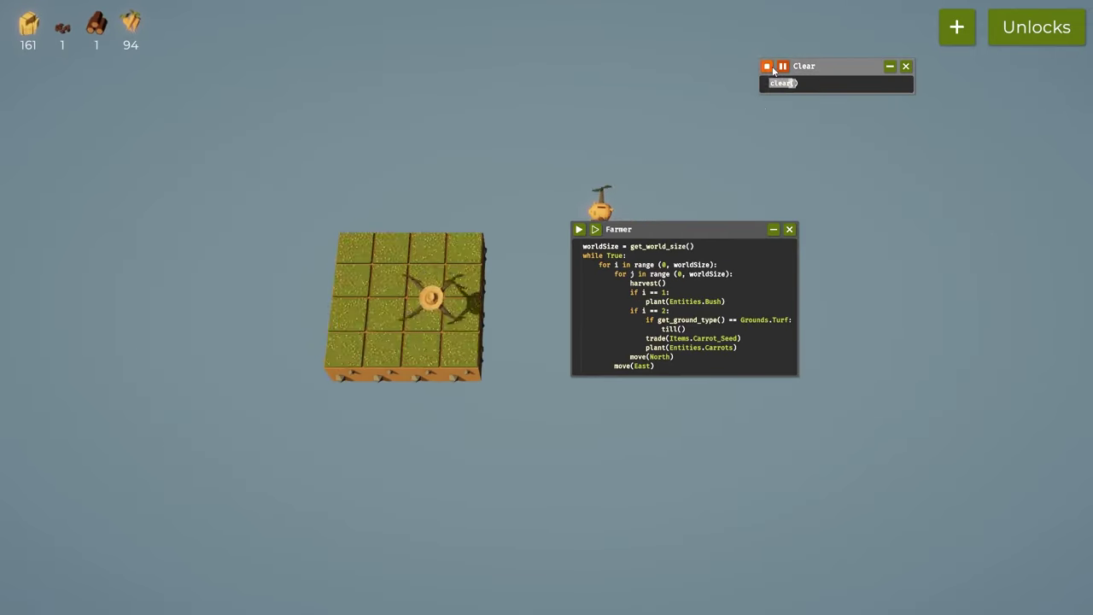
scroll(683, 128, "up", 4)
left_click(605, 170)
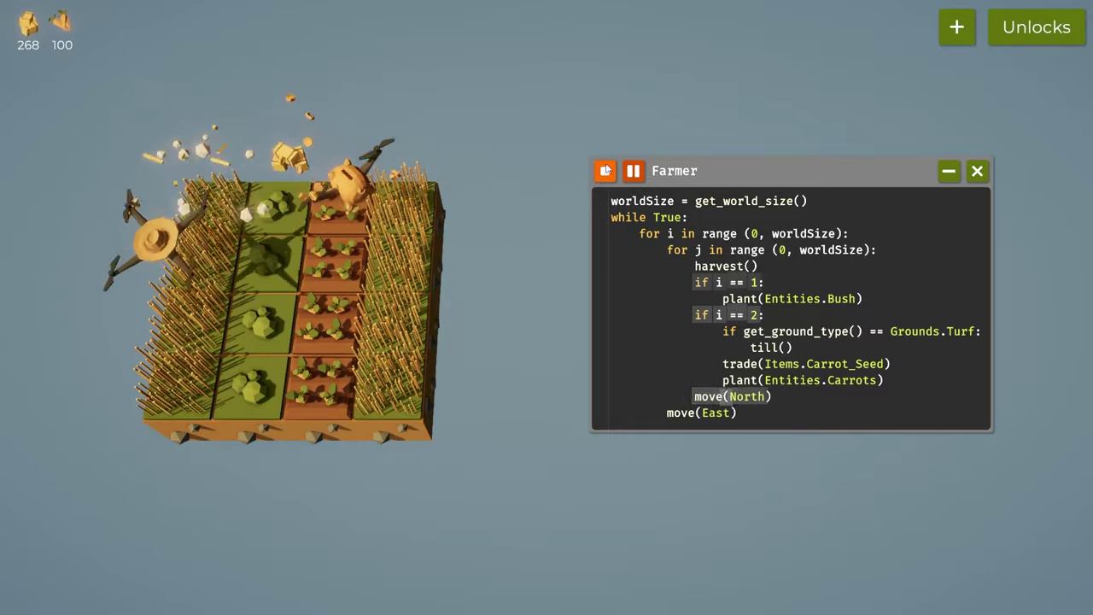
mouse_move(842, 365)
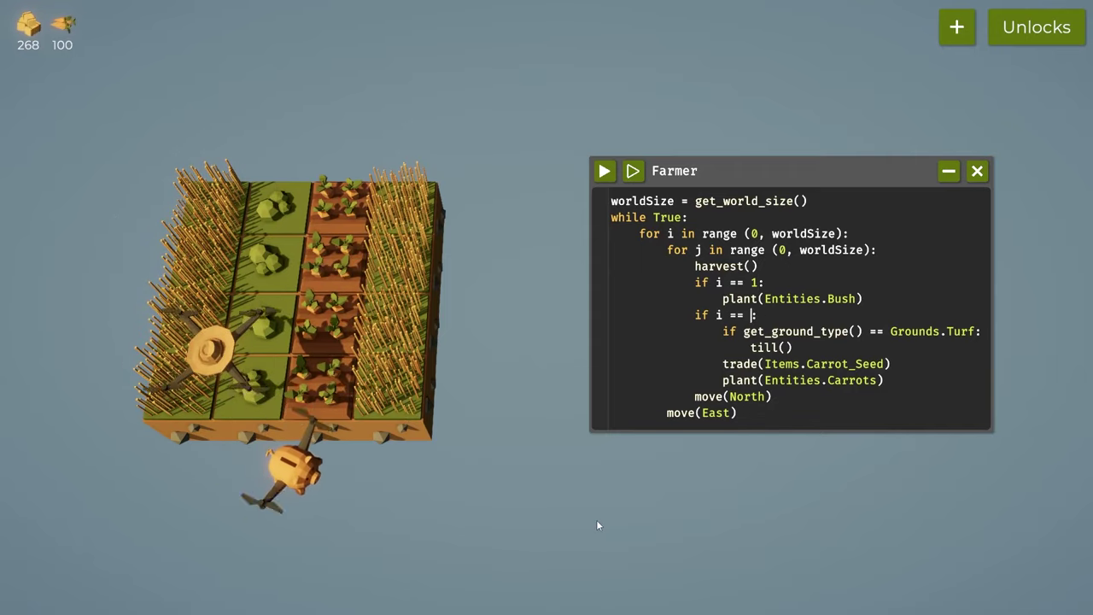
Add an || i == 2 alternative to the bush condition and test-run it, hitting an error
key("BackSpace")
type("3")
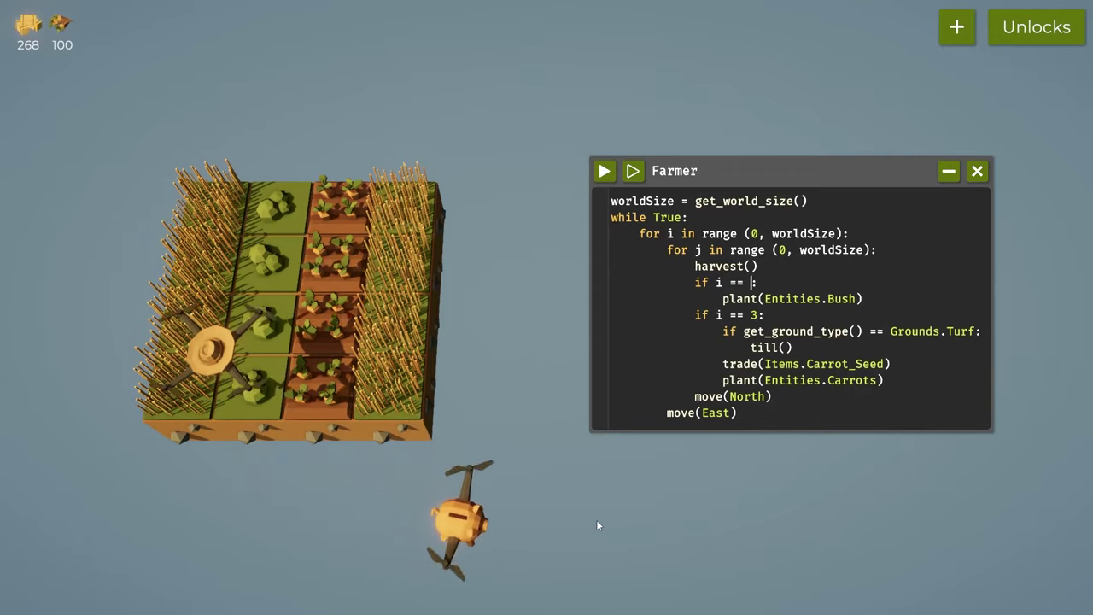
type(" || i == 2")
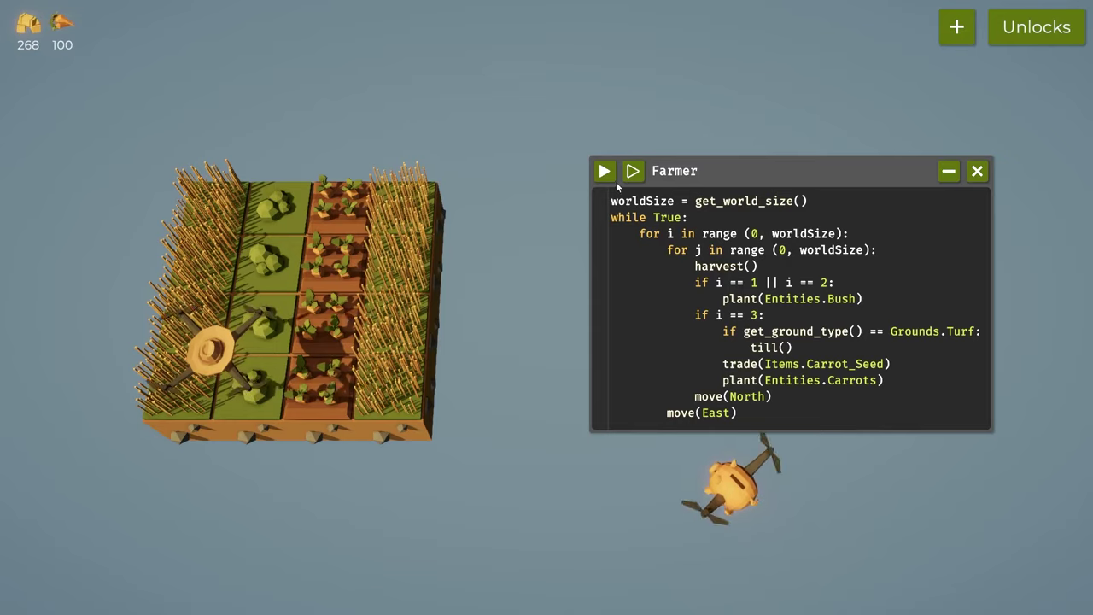
left_click(609, 173)
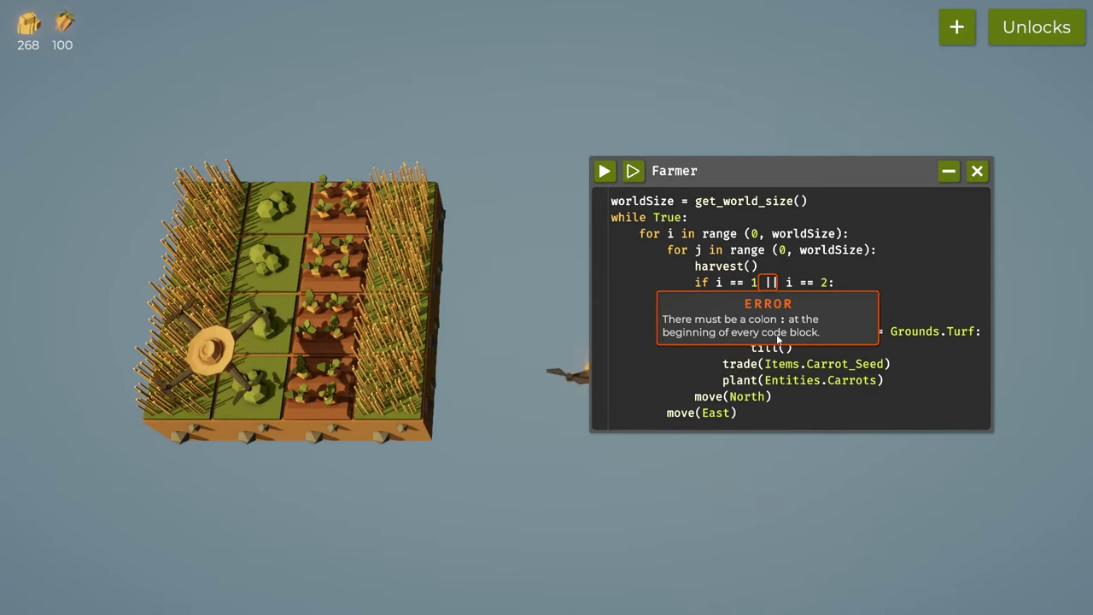
left_click(720, 284)
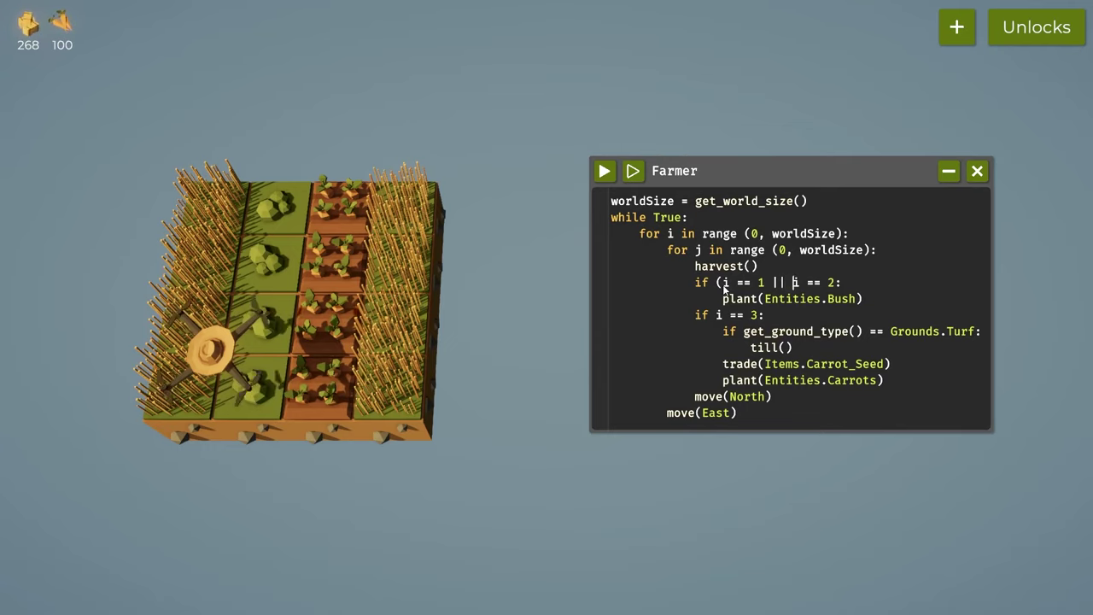
Close the condition's parenthesis, replace || with or, and run the Clear script
left_click(841, 283)
type(")")
left_click(604, 171)
left_click(779, 282)
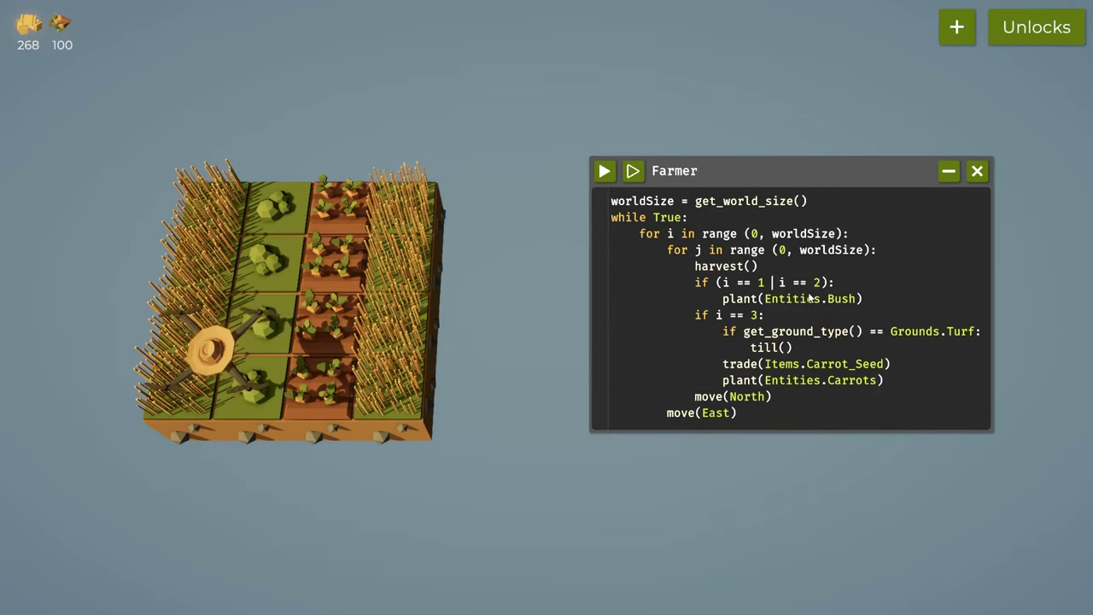
type("OR")
key("BackSpace")
key("BackSpace")
type("opr")
left_click(810, 296)
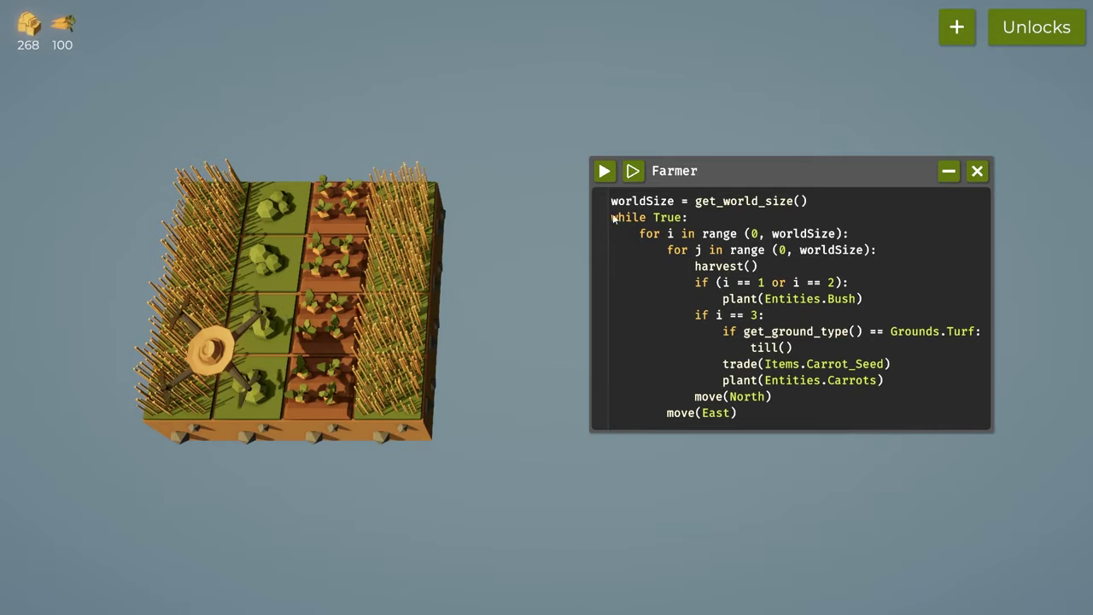
left_click(605, 171)
Reset the field with Clear and run the Farmer script, growing bushes and carrots
scroll(970, 68, "down", 3)
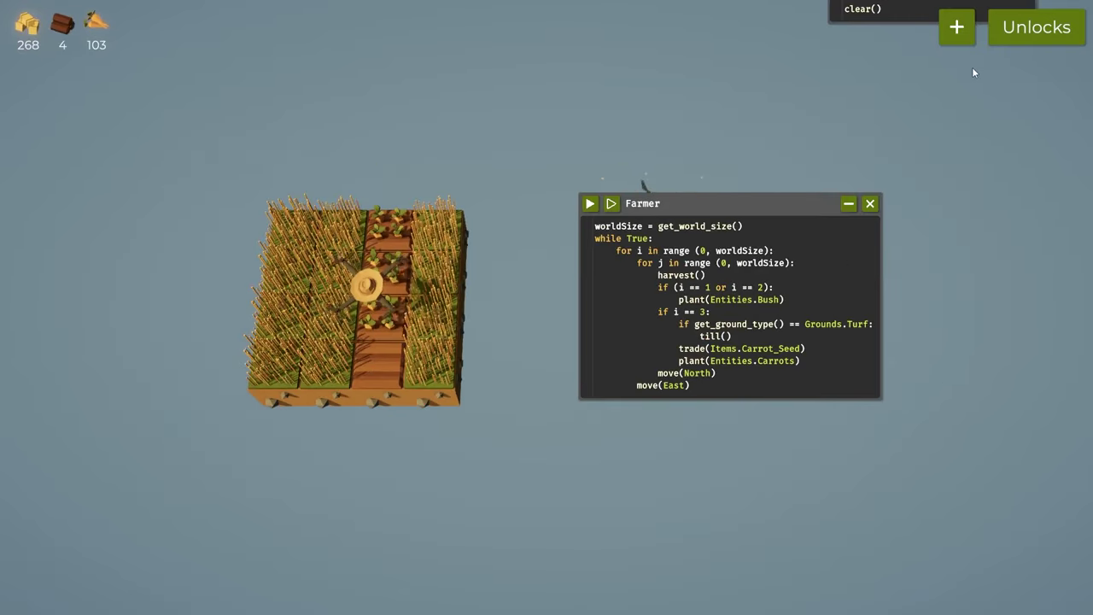
left_click(813, 15)
scroll(689, 158, "up", 2)
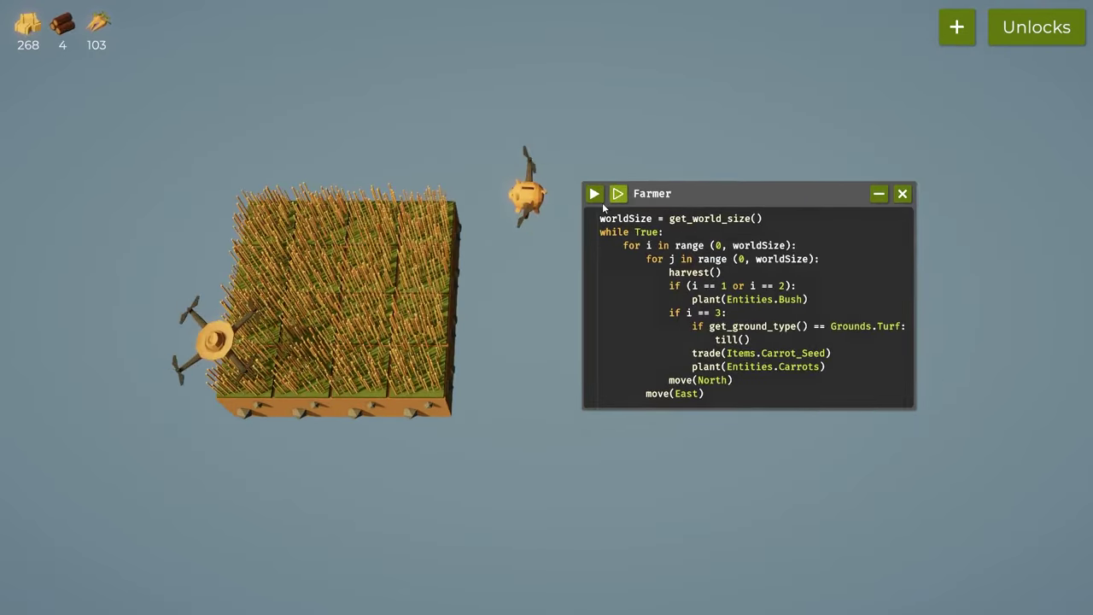
left_click(596, 194)
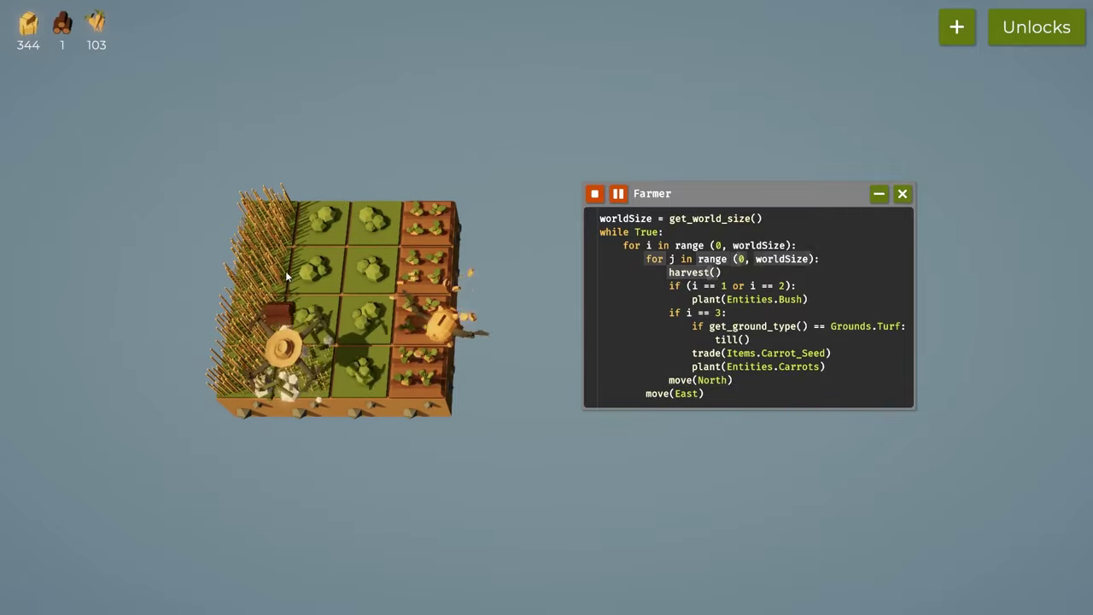
mouse_move(62, 44)
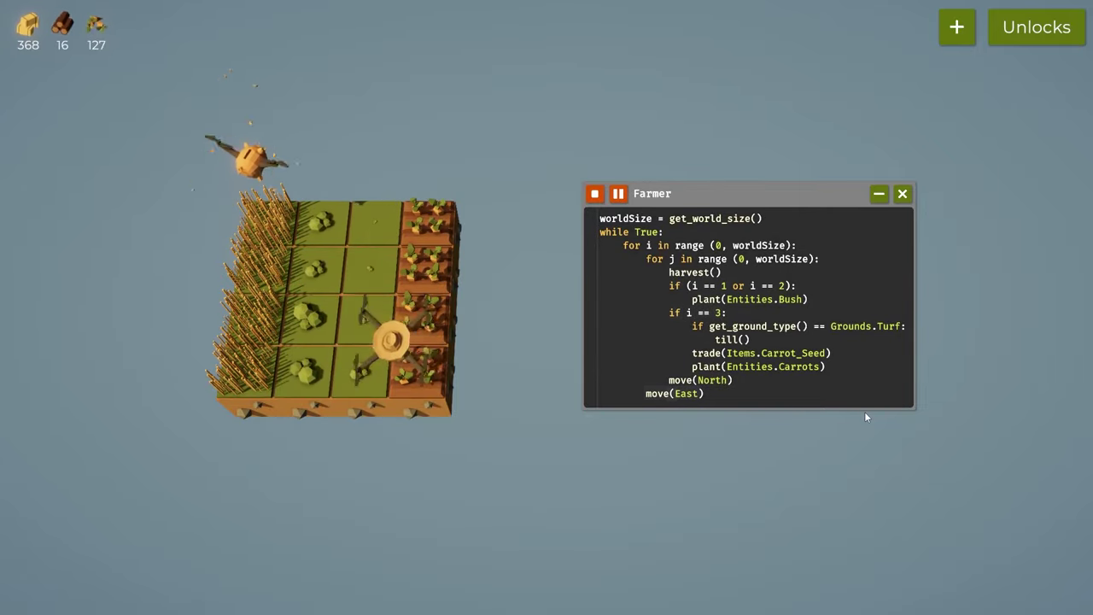
scroll(529, 363, "up", 2)
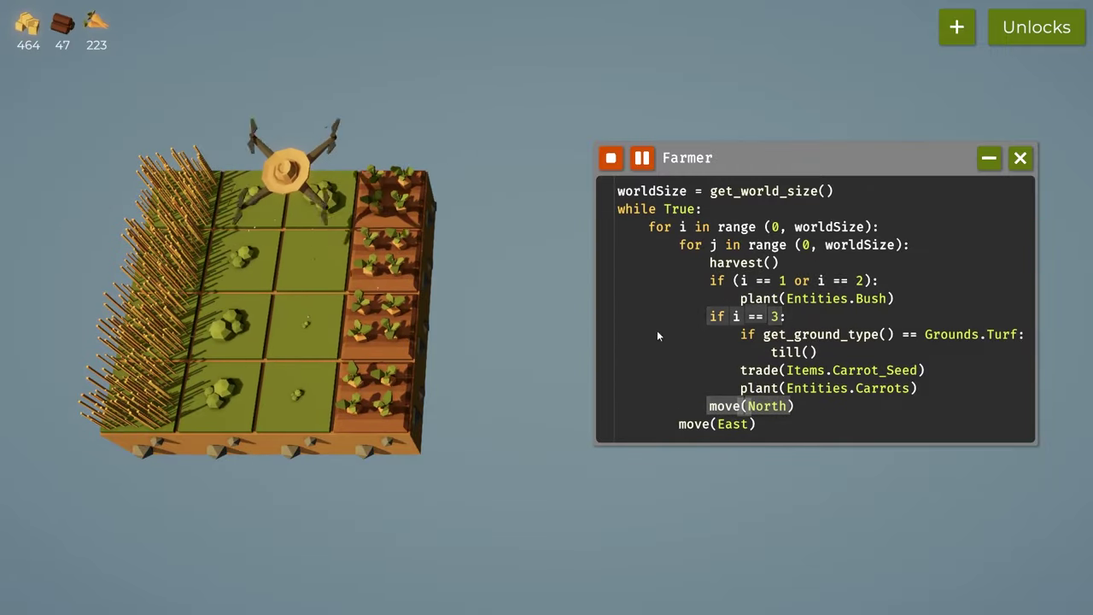
Open the unlocks tree and read the Expand upgrade's info page on Move Drone
left_click(1036, 31)
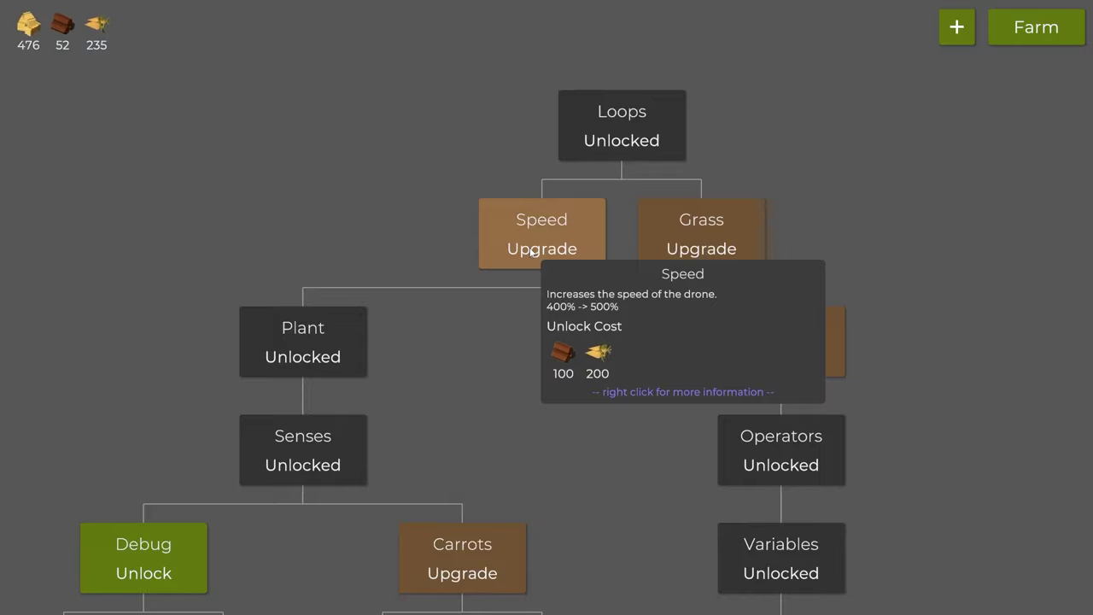
mouse_move(697, 229)
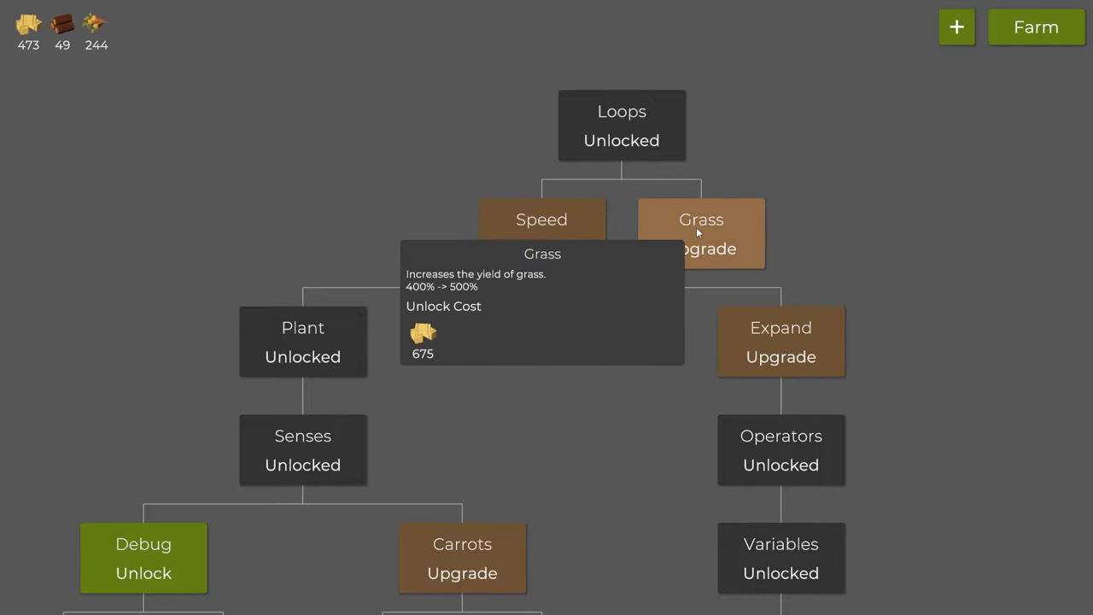
mouse_move(789, 349)
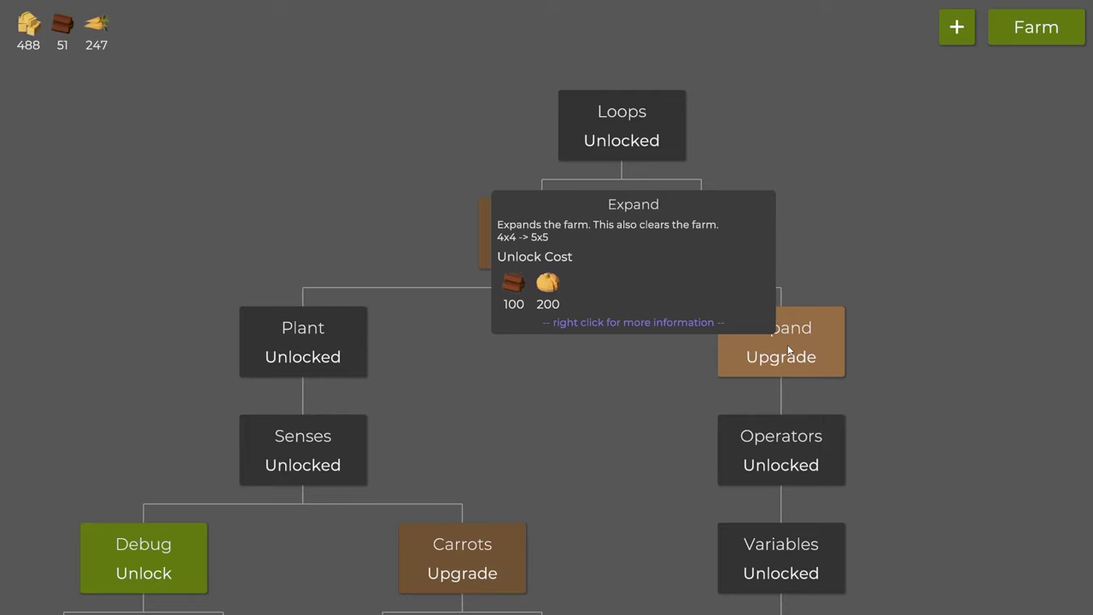
right_click(789, 349)
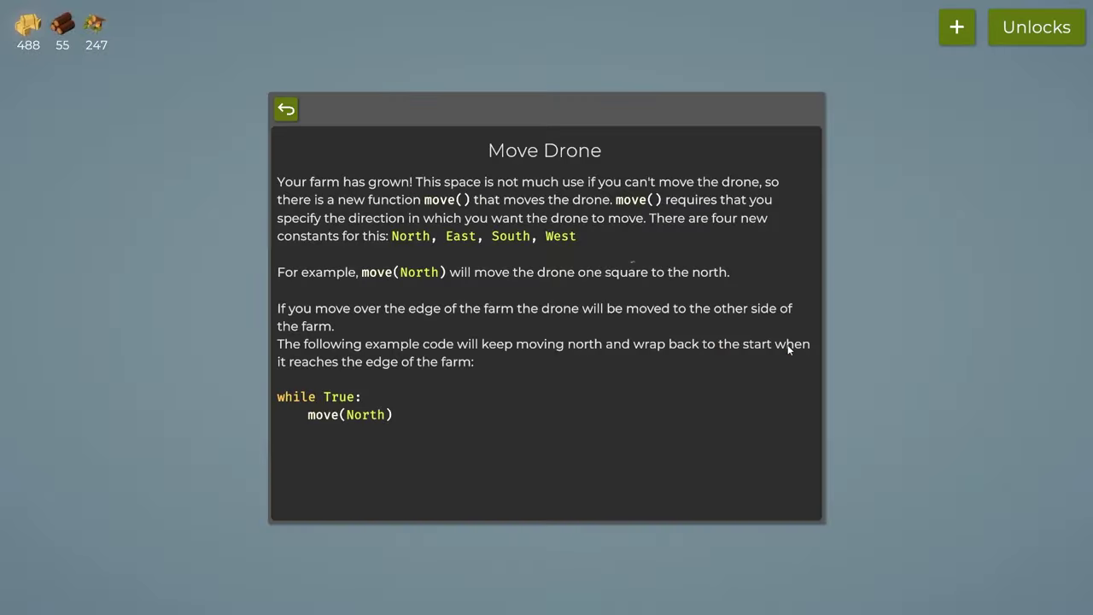
key("Escape")
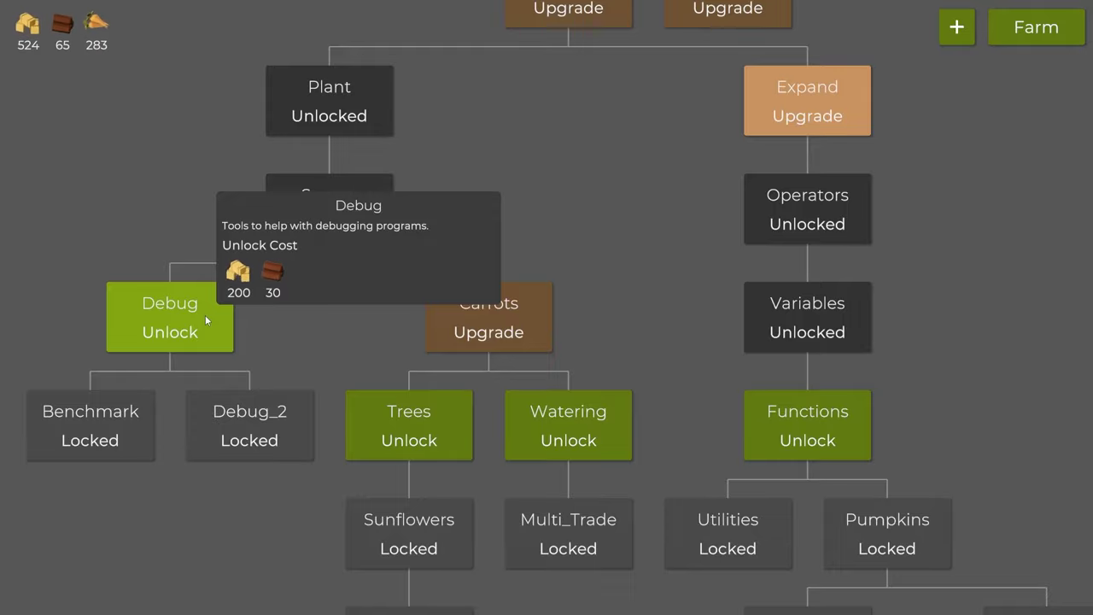
Browse the Trees and Watering unlocks, briefly returning to the farm view and back
scroll(271, 268, "down", 3)
mouse_move(372, 309)
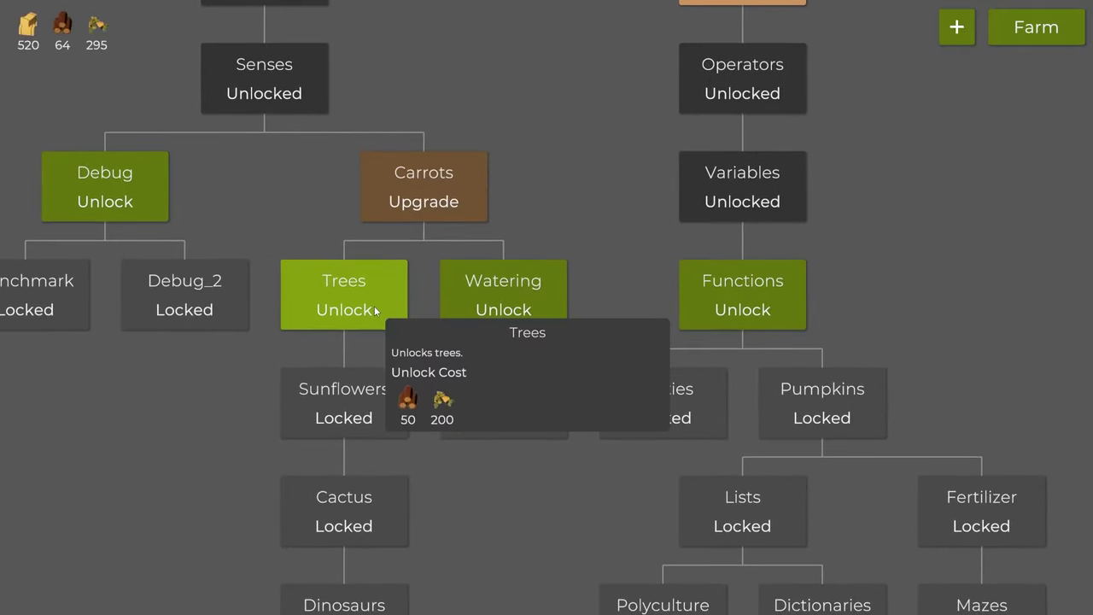
mouse_move(468, 306)
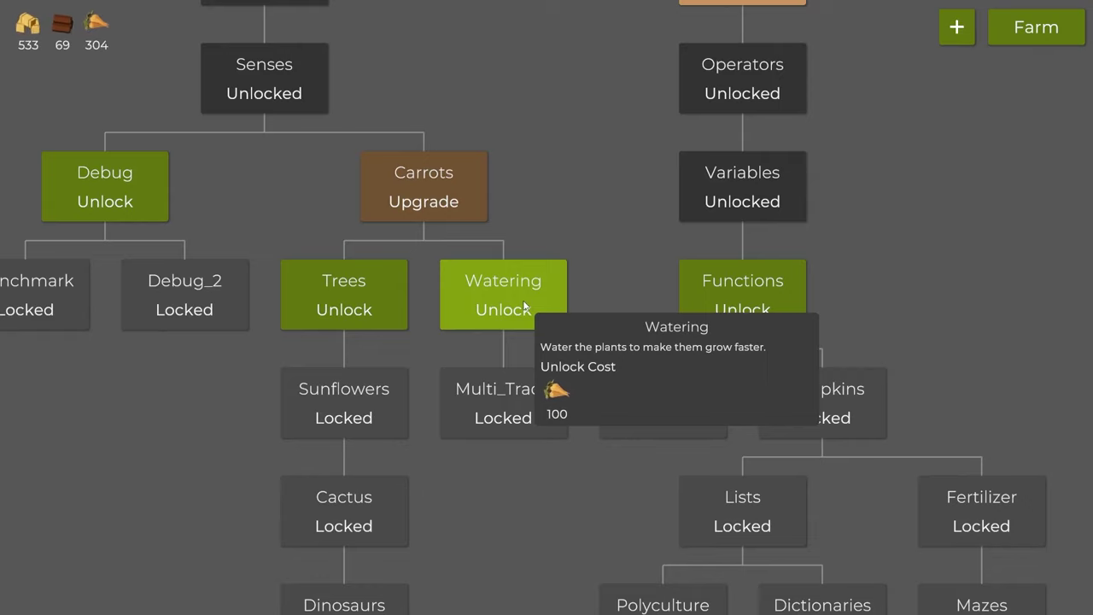
left_click(1036, 28)
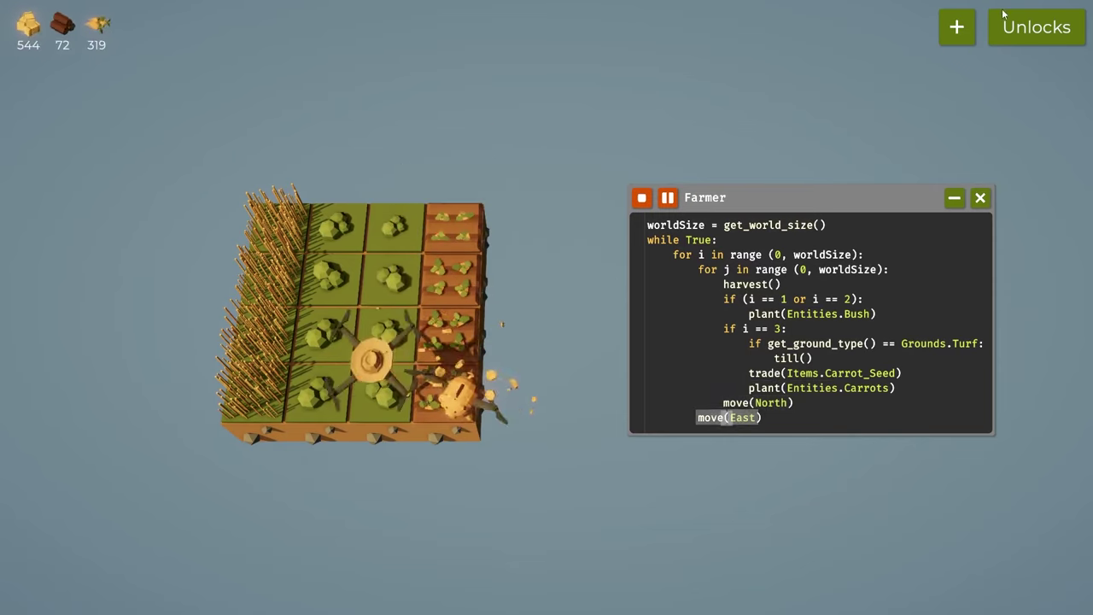
left_click(1036, 28)
Pan the unlocks tree to inspect the lower nodes, including Multi_Trade and Functions
mouse_move(736, 291)
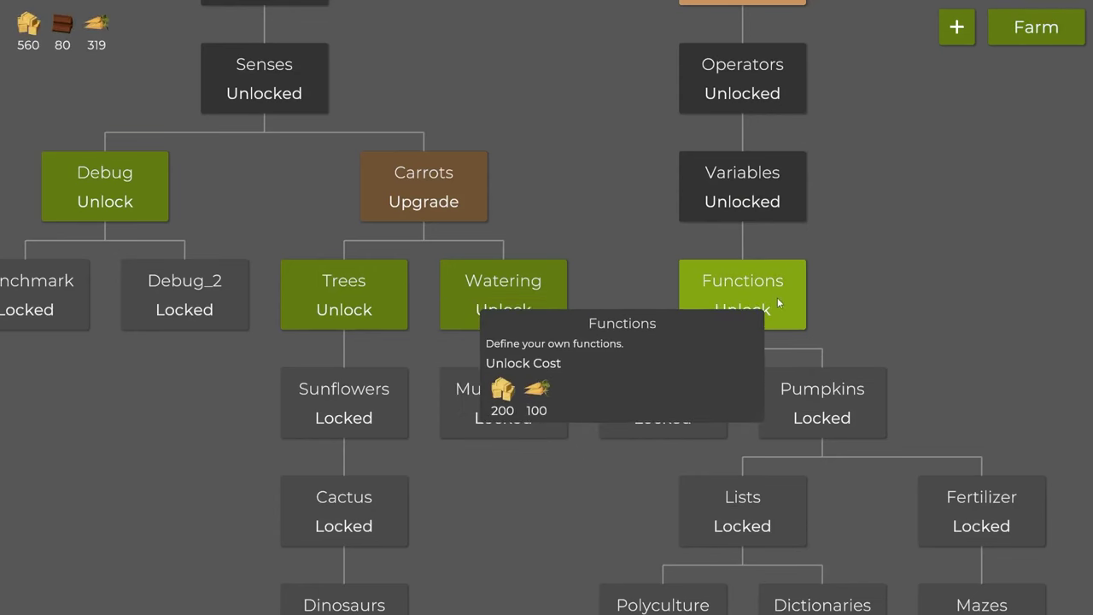
mouse_move(846, 394)
scroll(843, 394, "up", 3)
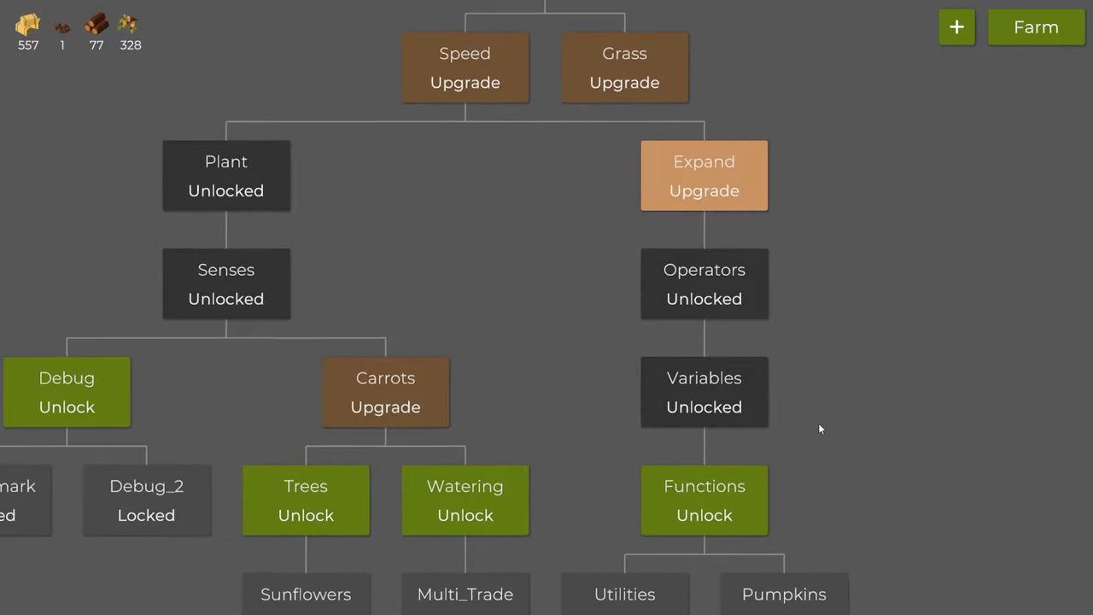
mouse_move(689, 188)
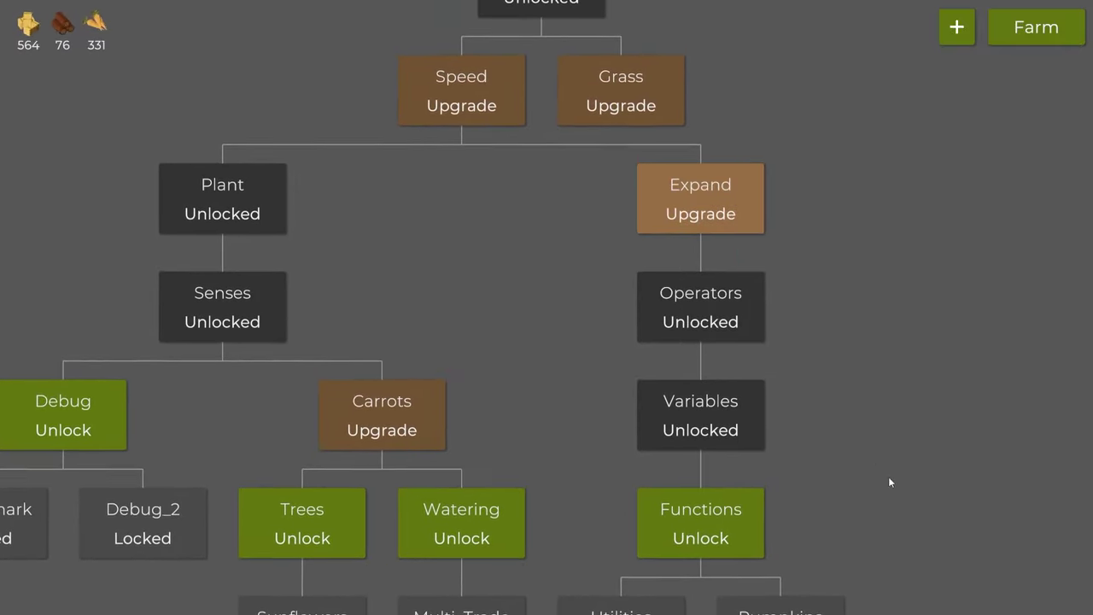
left_click_drag(890, 474, 828, 165)
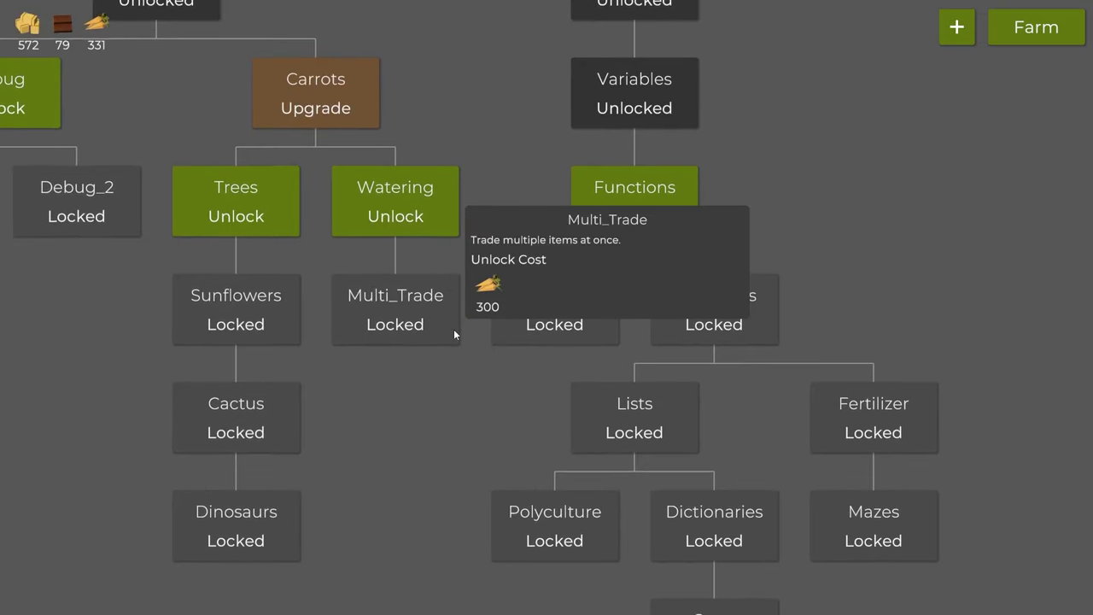
mouse_move(441, 330)
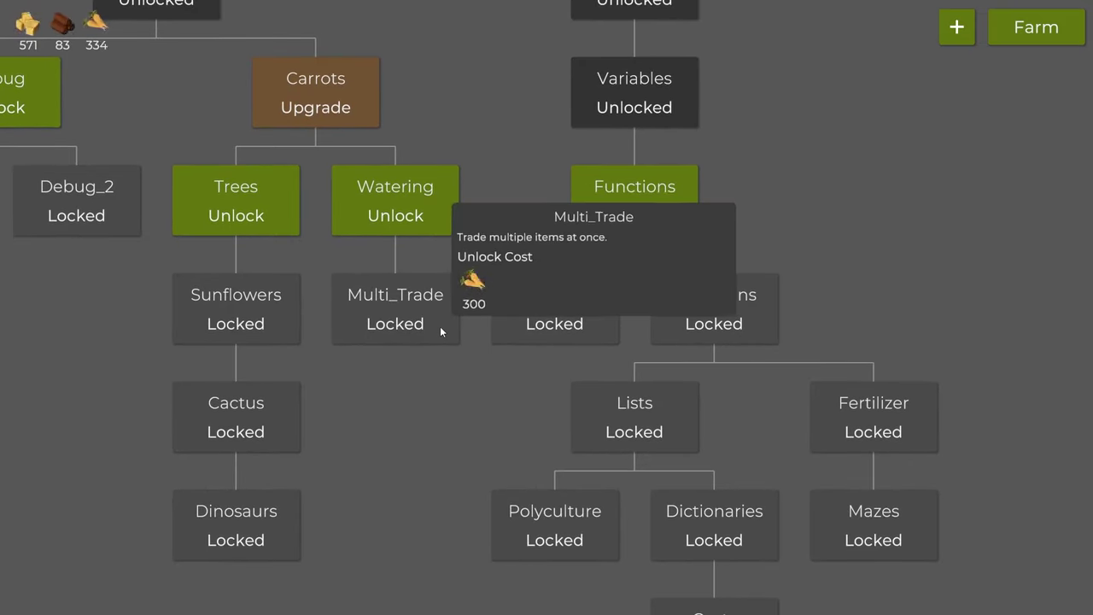
mouse_move(266, 322)
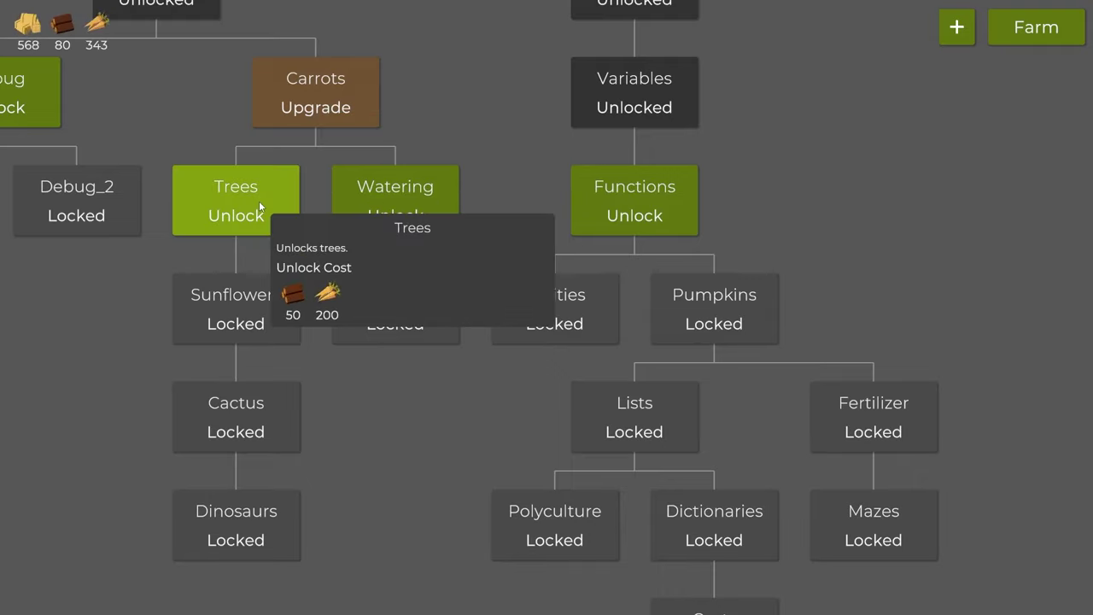
mouse_move(662, 190)
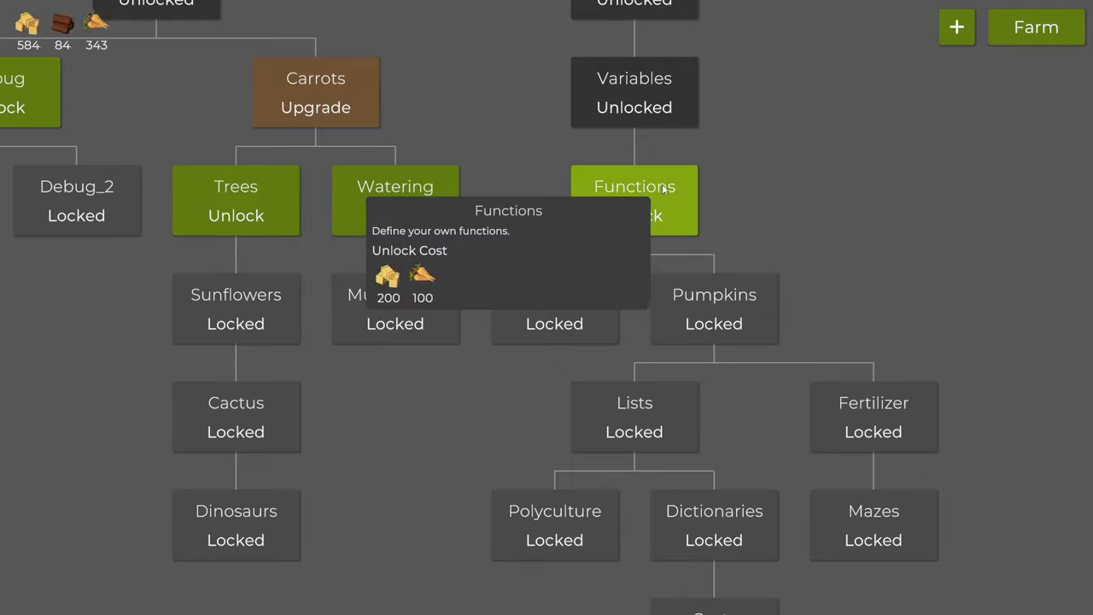
Unlock Functions for 200 hay and 100 carrots and scroll through its help page
left_click(673, 193)
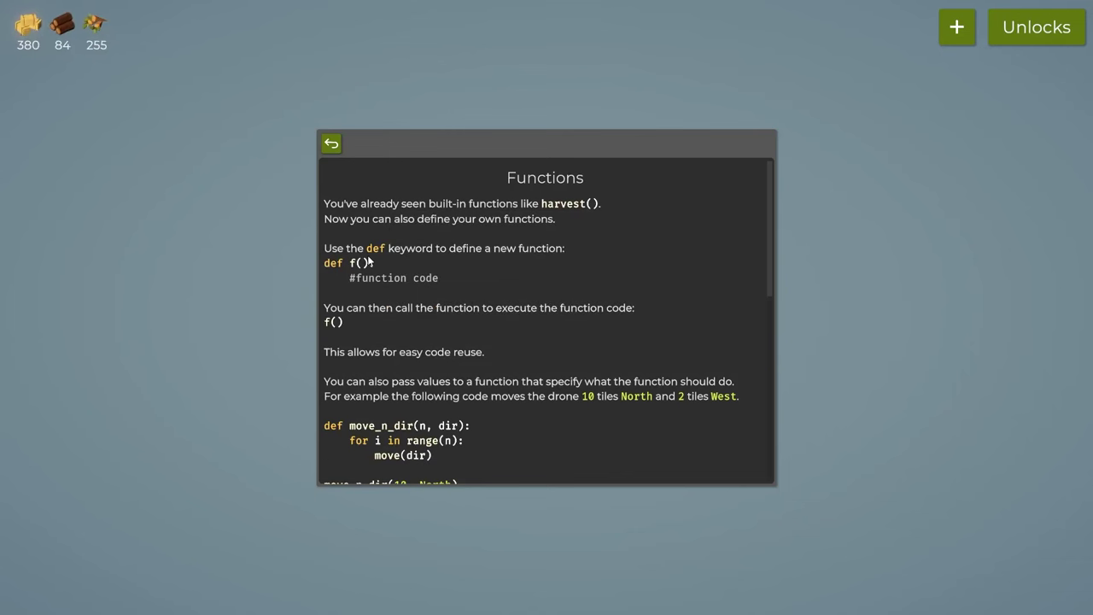
scroll(588, 283, "down", 5)
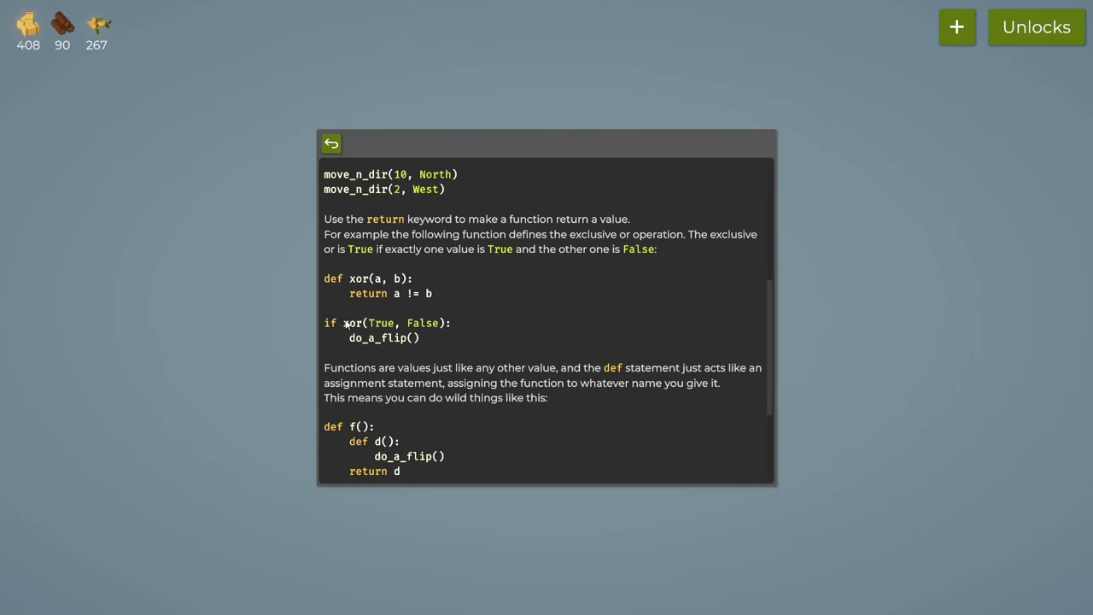
left_click(422, 340)
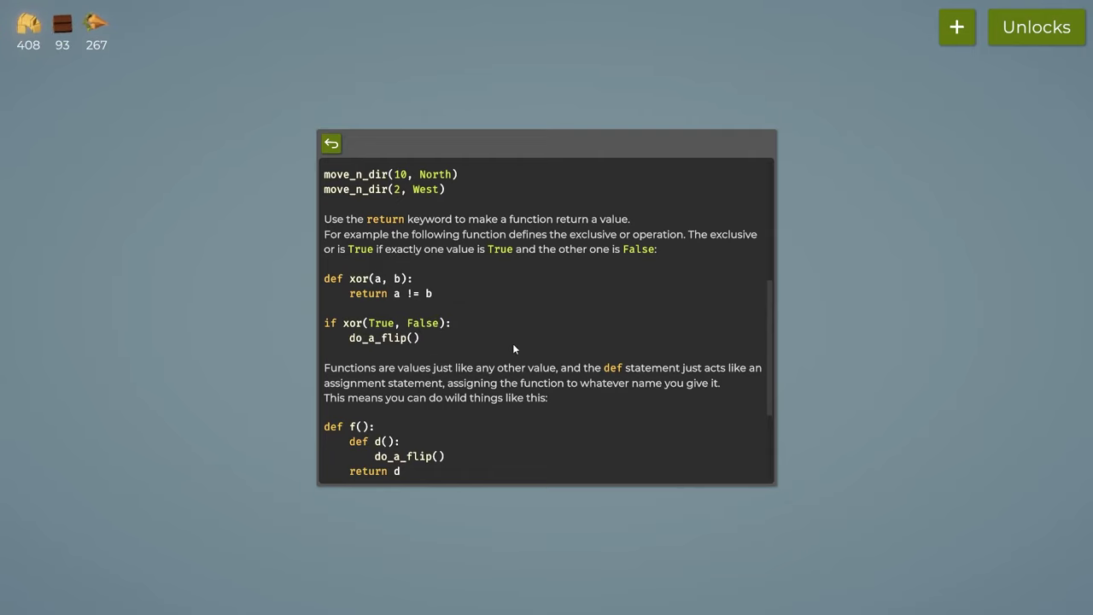
scroll(512, 344, "down", 2)
scroll(513, 348, "down", 2)
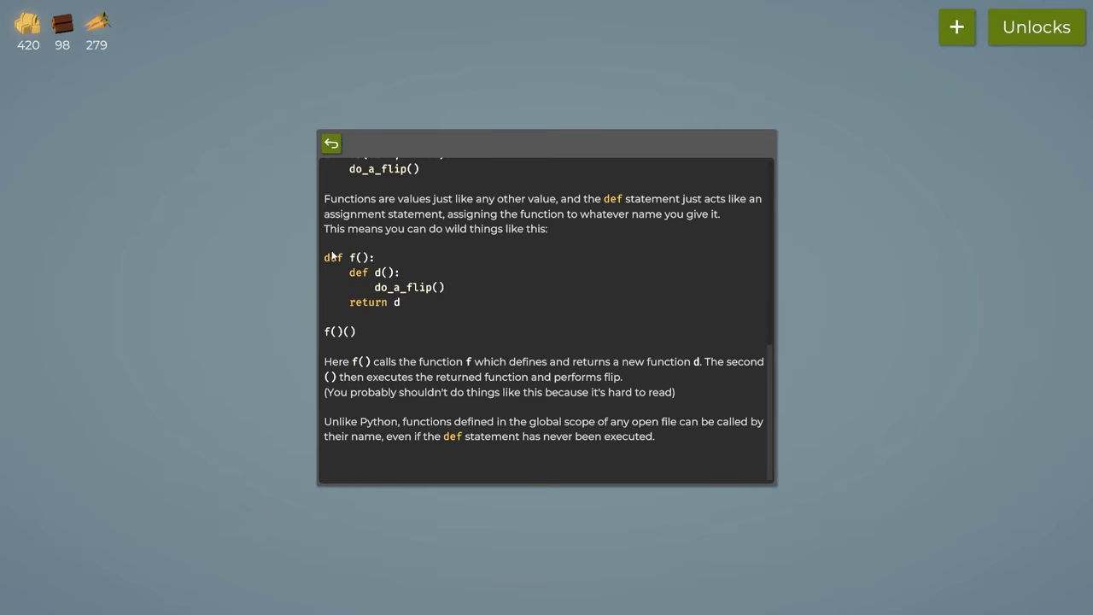
left_click_drag(334, 254, 456, 314)
left_click(456, 313)
scroll(450, 326, "up", 1)
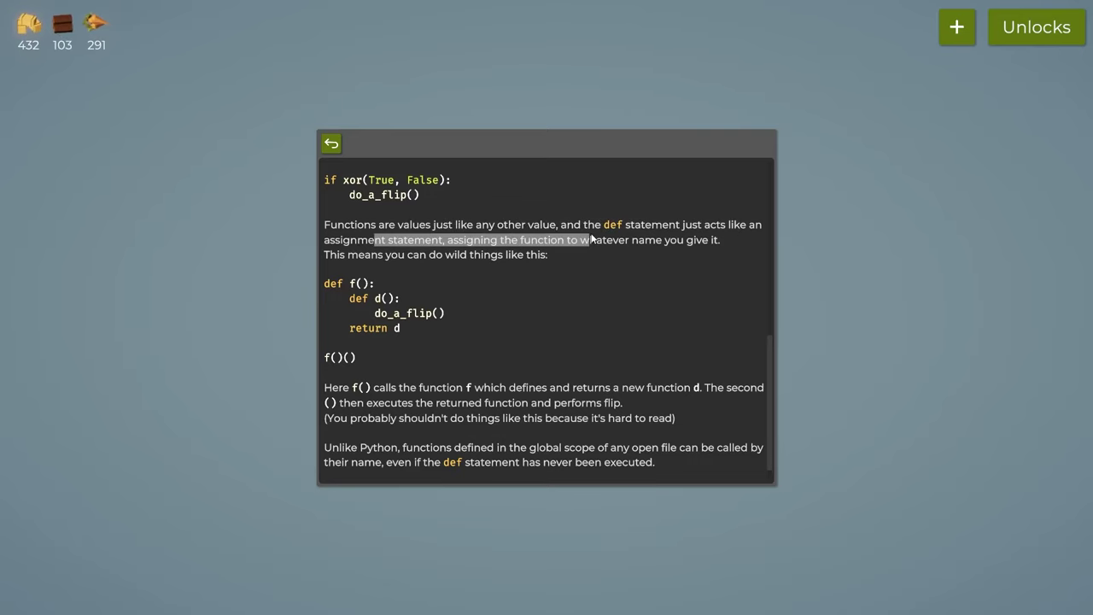
Highlight the def f() example and the global-scope sentence, then close the help page
left_click(362, 300)
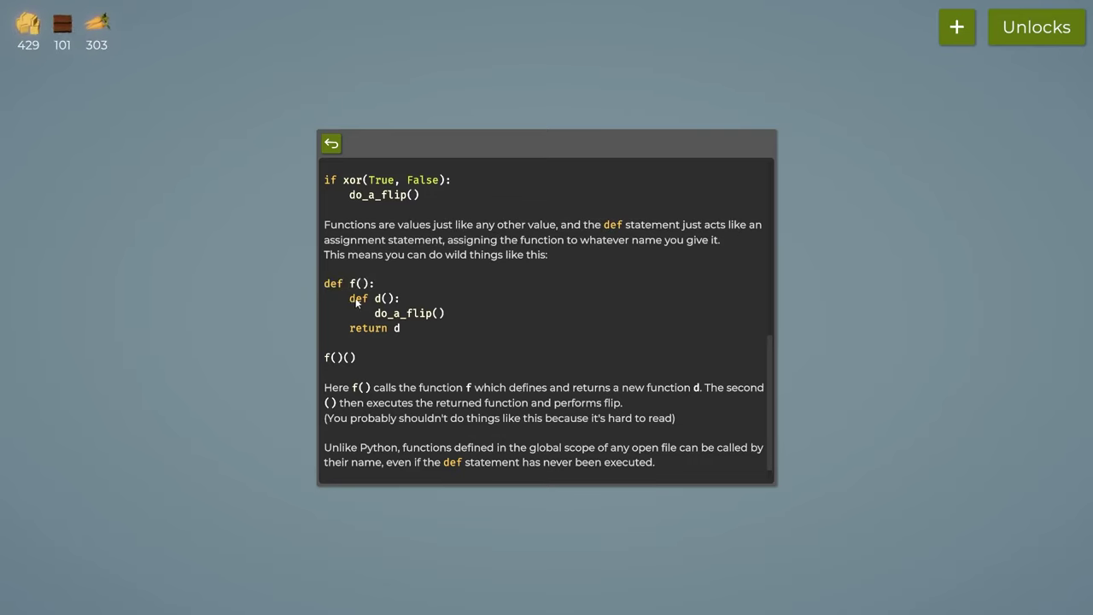
left_click_drag(458, 316, 466, 332)
left_click(435, 331)
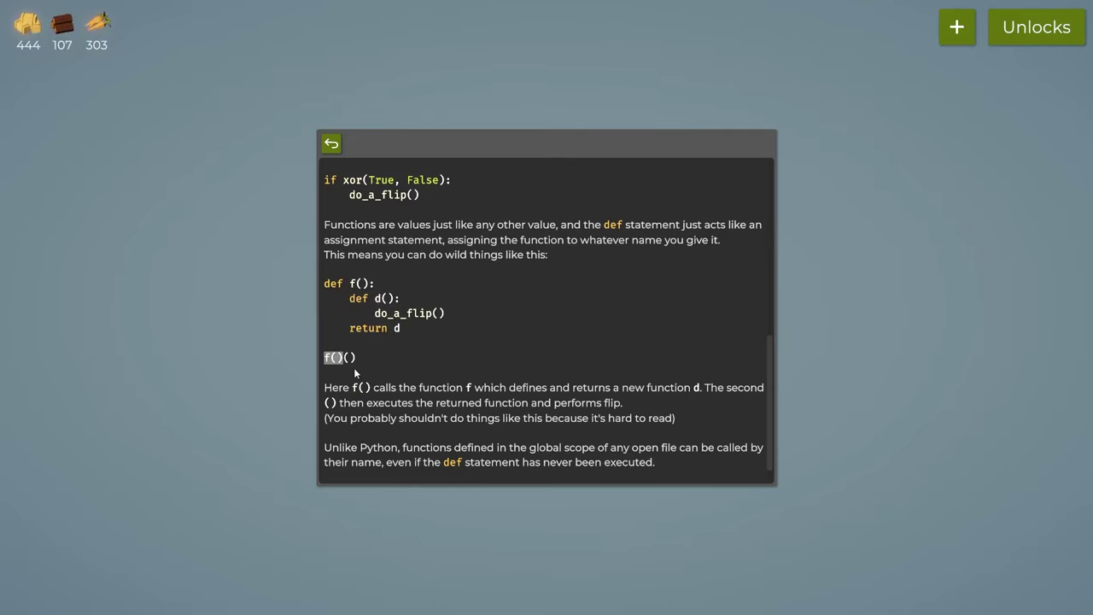
left_click_drag(400, 356, 358, 355)
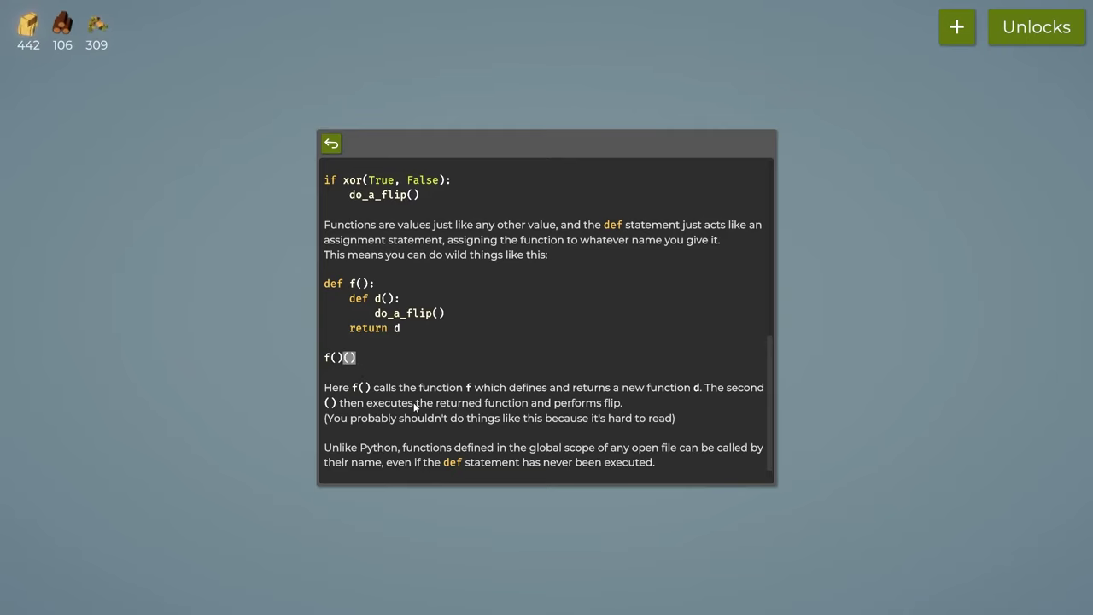
scroll(413, 403, "down", 1)
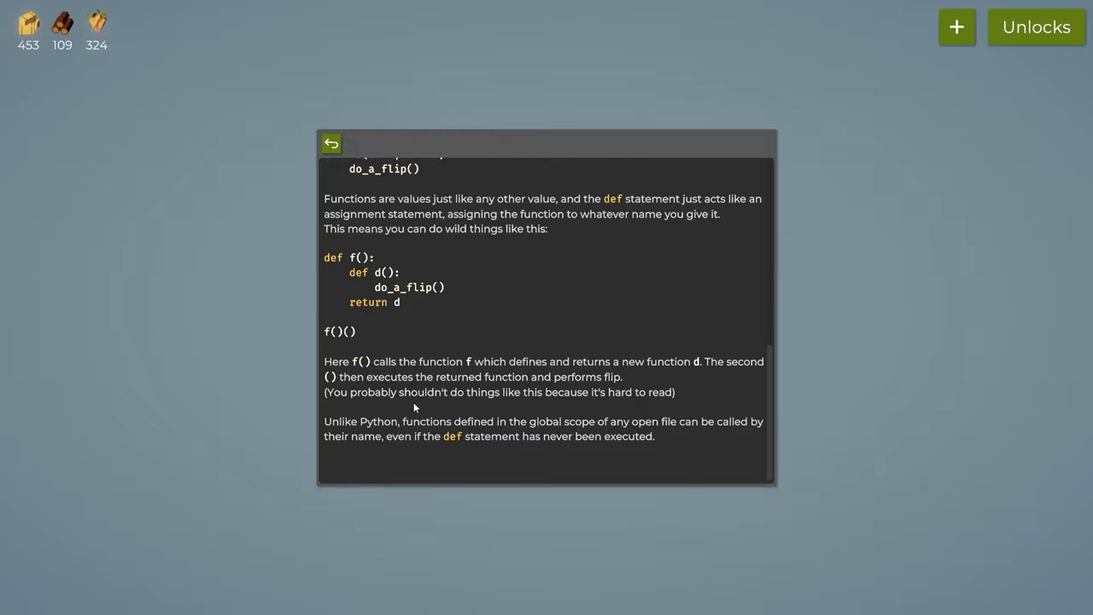
mouse_move(414, 422)
left_mouse_down()
mouse_move(558, 420)
mouse_move(503, 437)
left_mouse_up()
key("Escape")
scroll(610, 196, "up", 3)
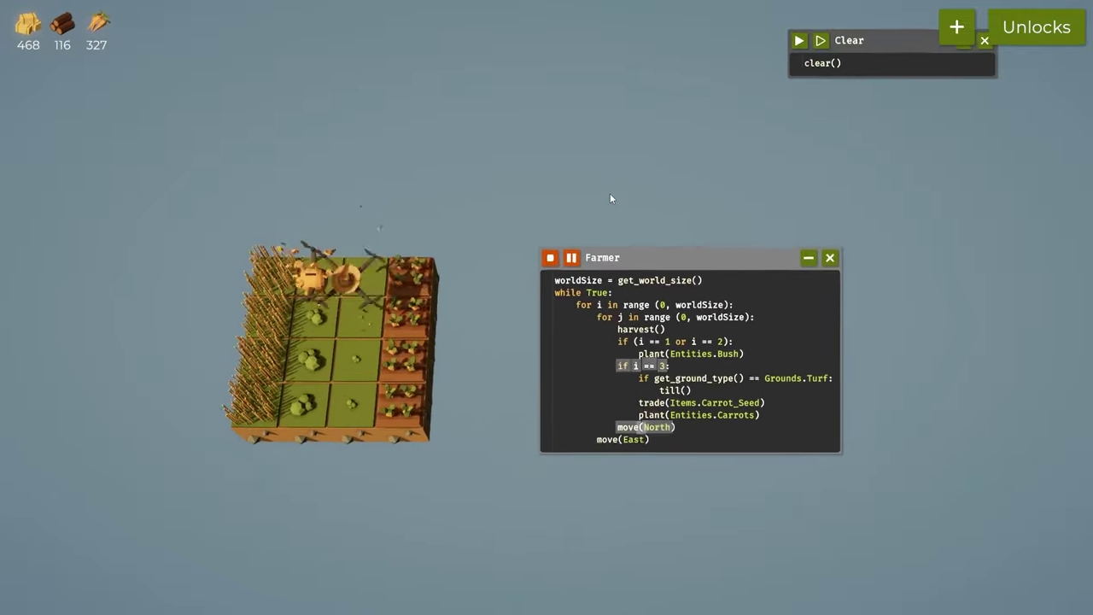
left_click(956, 26)
left_click_drag(538, 320, 543, 117)
left_click(540, 129)
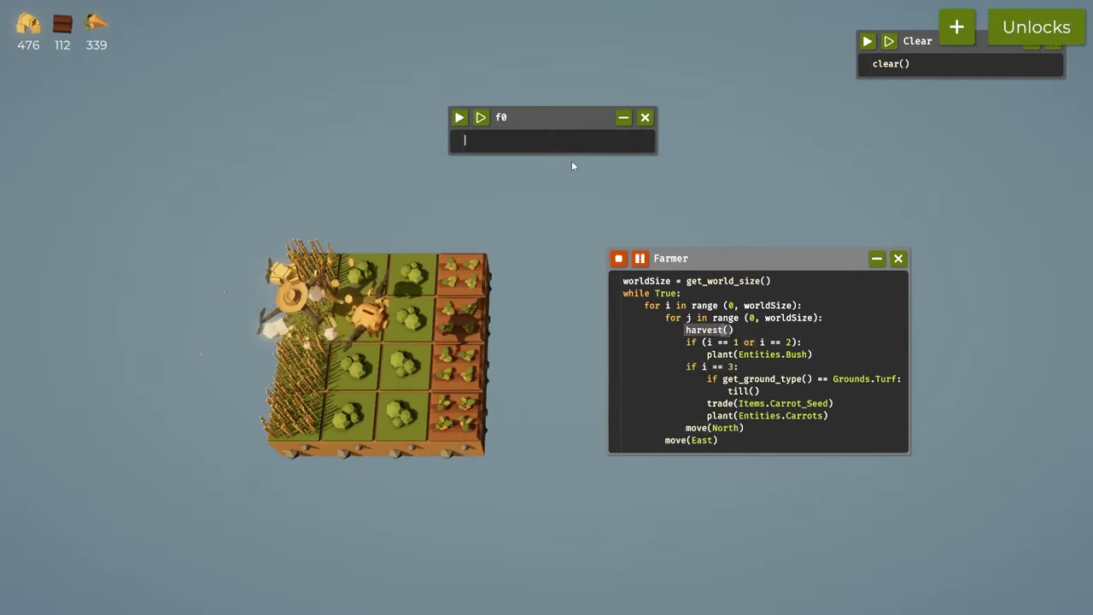
type("def f()")
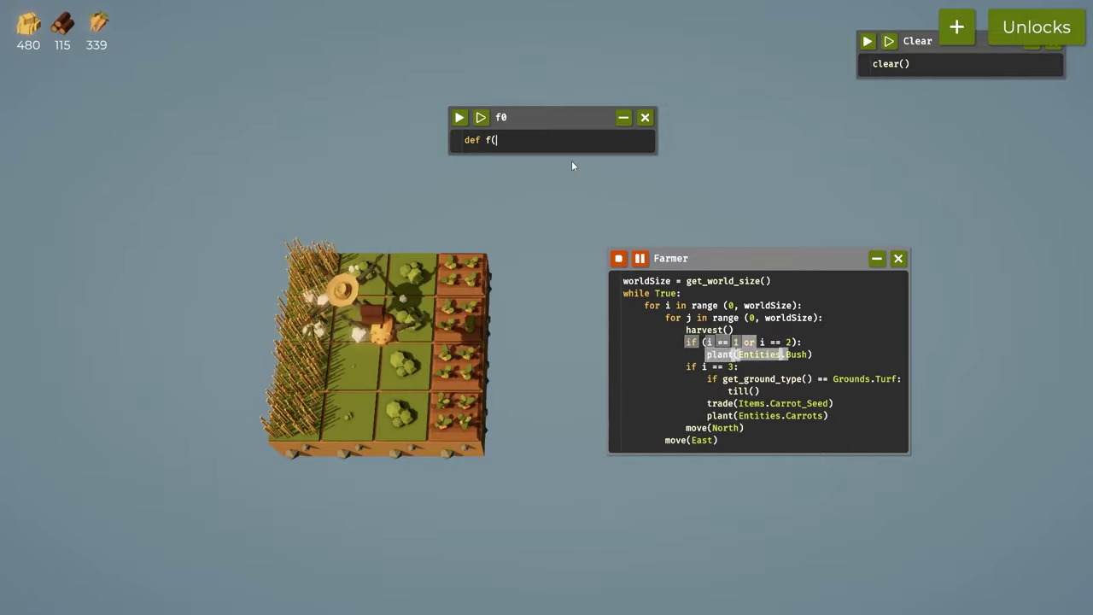
left_click_drag(297, 229, 954, 125)
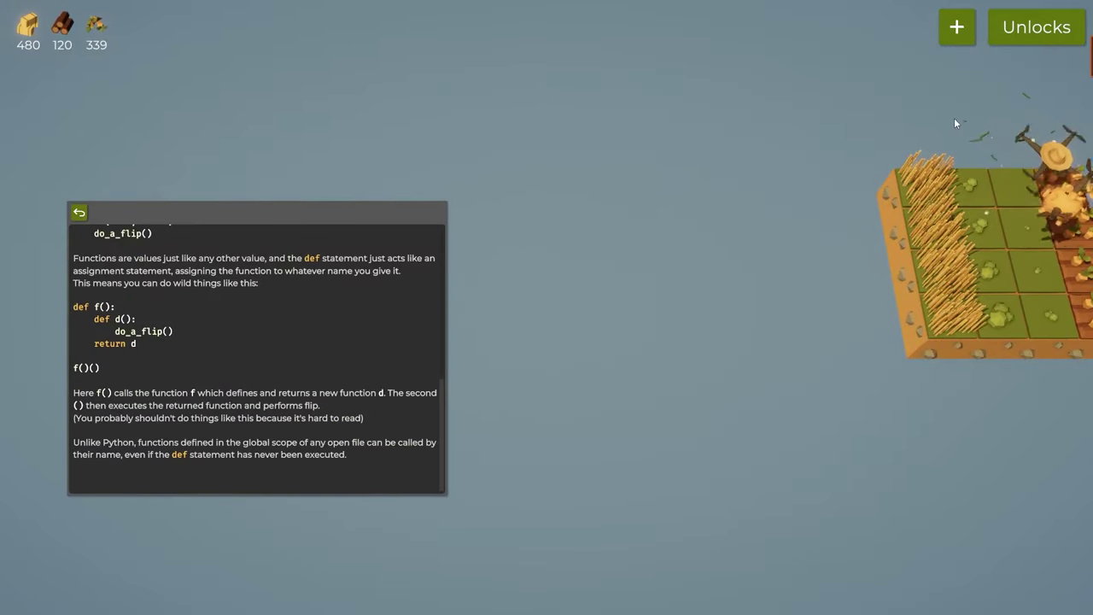
left_click(887, 175)
type(":")
key("Return")
type("pass()")
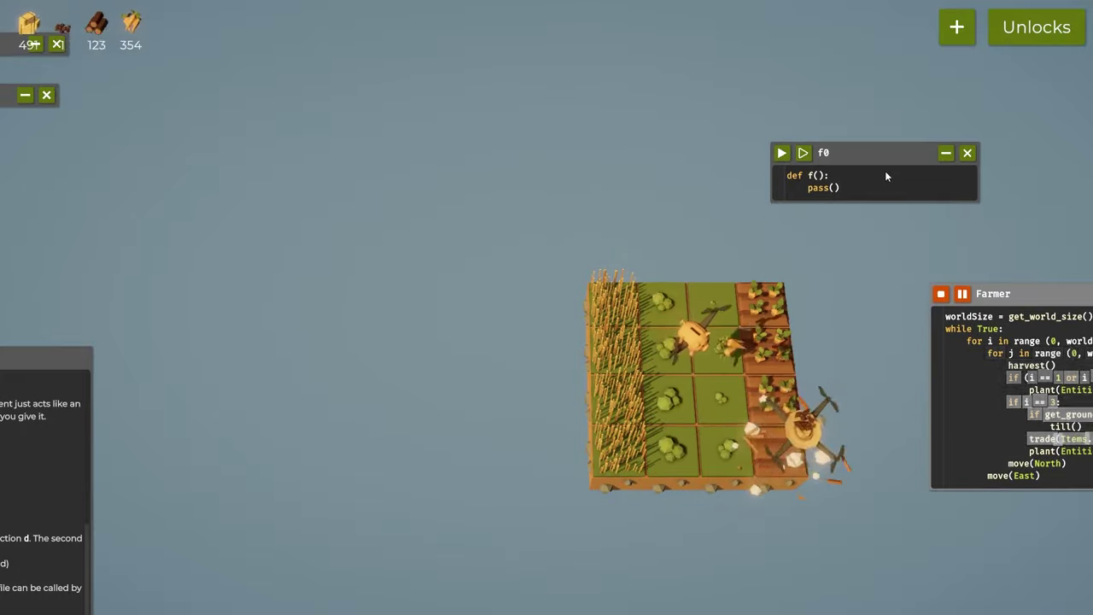
mouse_move(884, 171)
left_mouse_down()
mouse_move(752, 292)
mouse_move(970, 195)
mouse_move(670, 297)
left_mouse_up()
key("BackSpace")
key("BackSpace")
left_click(632, 276)
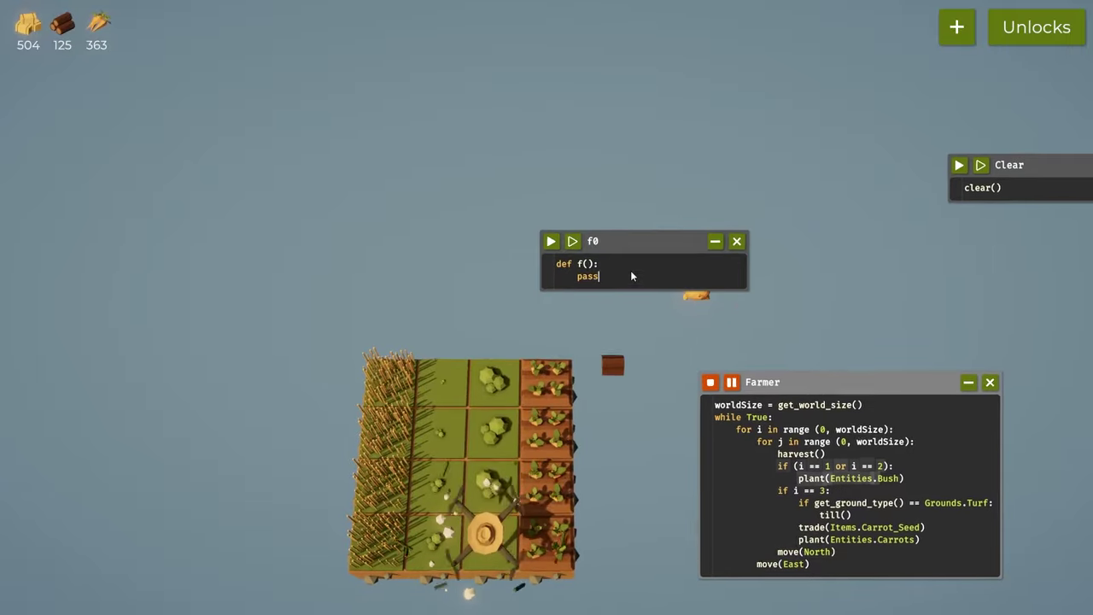
key("BackSpace")
key("BackSpace")
key("BackSpace")
type("move(North)")
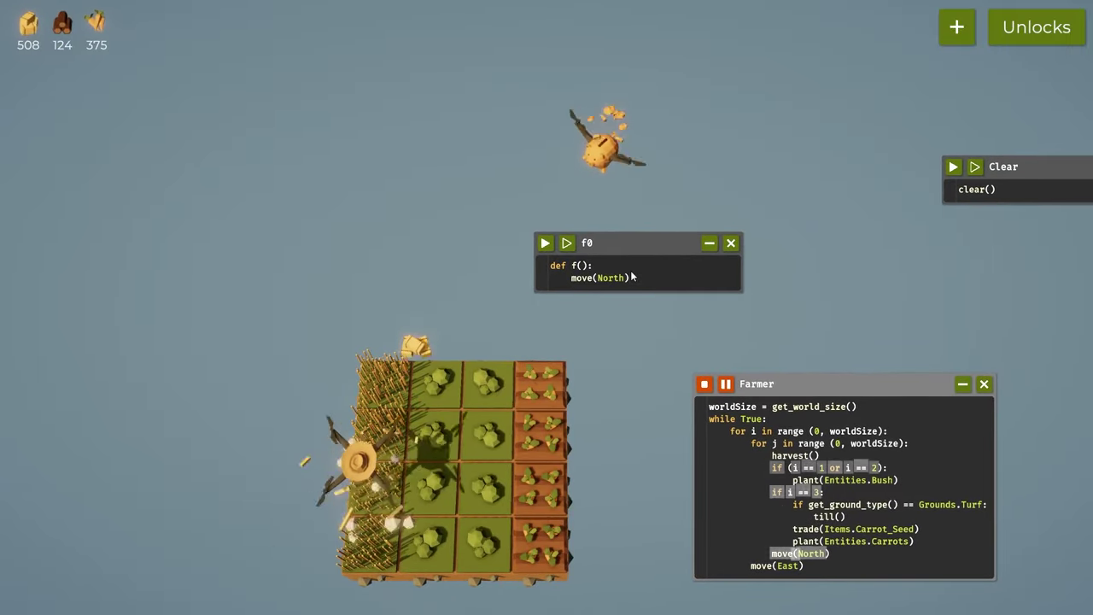
left_click(893, 181)
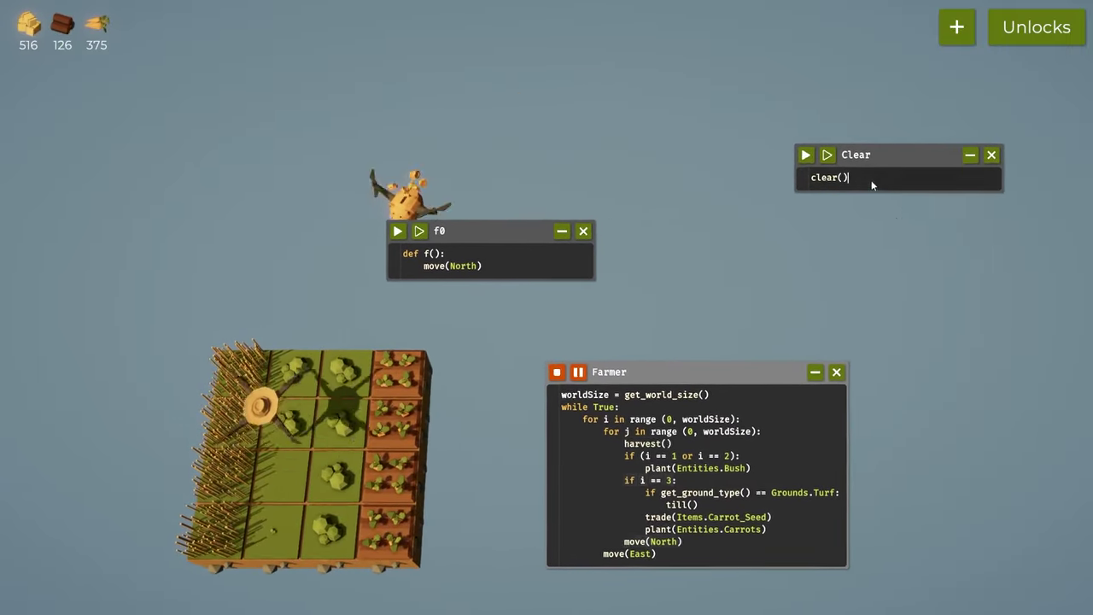
key("Return")
type("f()")
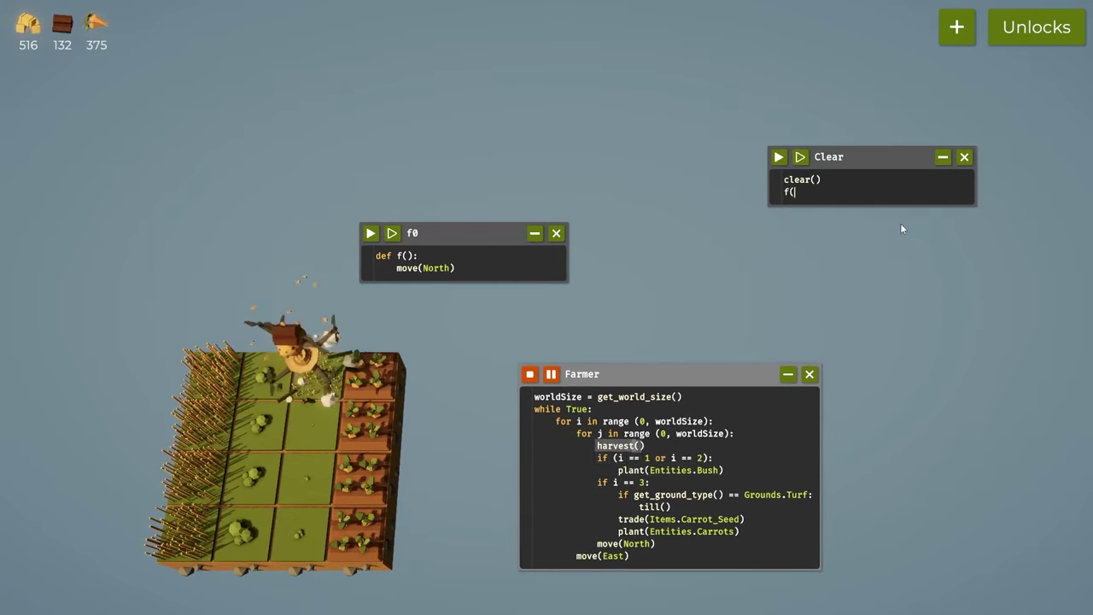
key("BackSpace")
key("BackSpace")
key("BackSpace")
left_click(556, 233)
left_click(475, 331)
left_click_drag(473, 341, 557, 173)
scroll(568, 196, "up", 2)
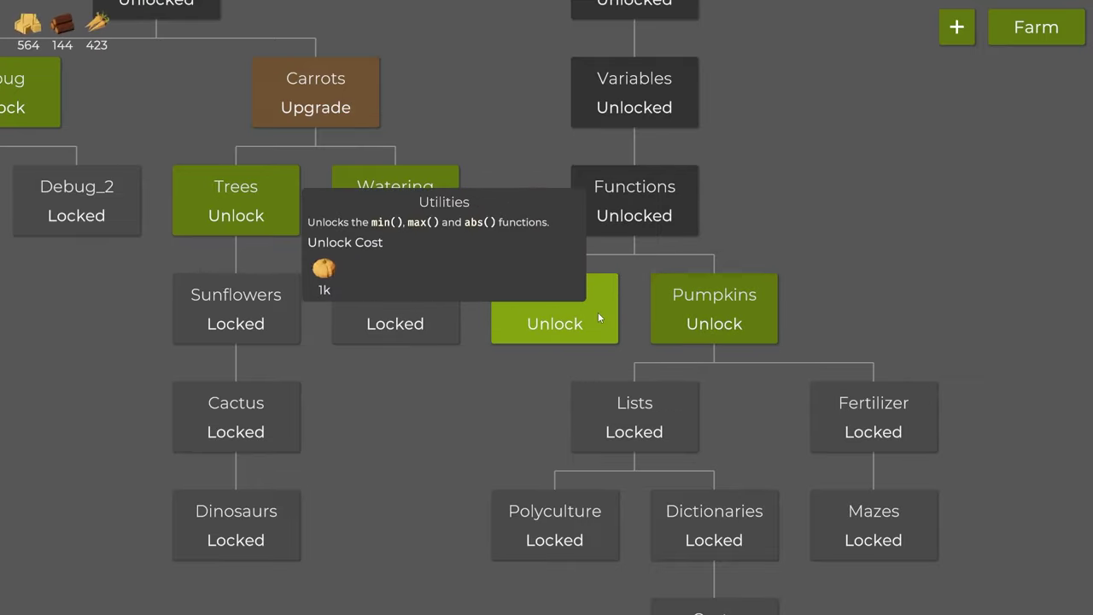
Read the Carrots info page, then pan the tree past Cactus, Dinosaurs and Lists
key("w")
key("a")
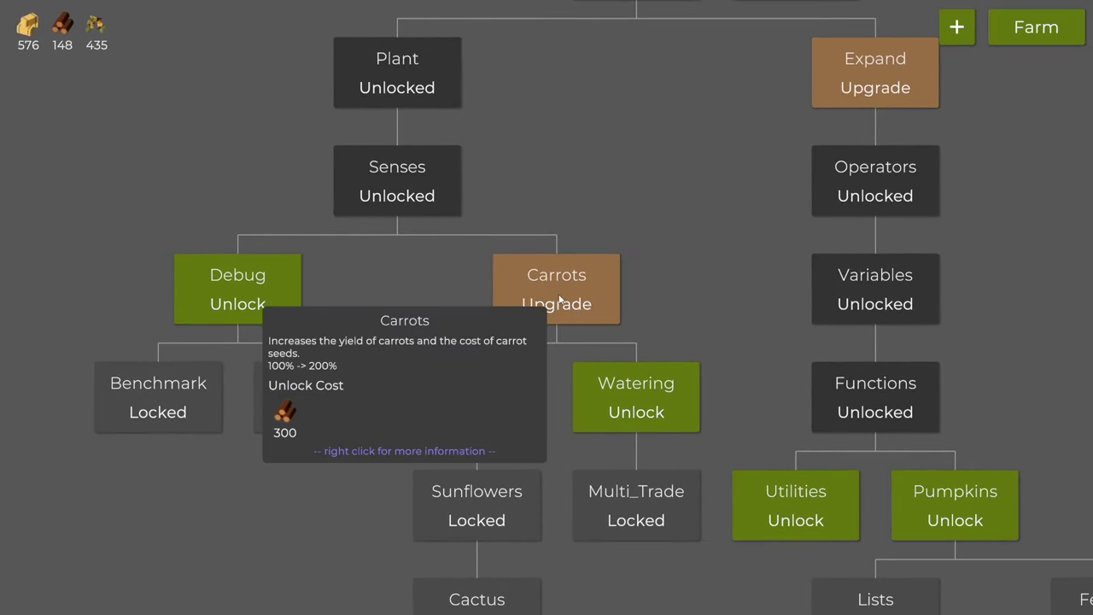
right_click(556, 295)
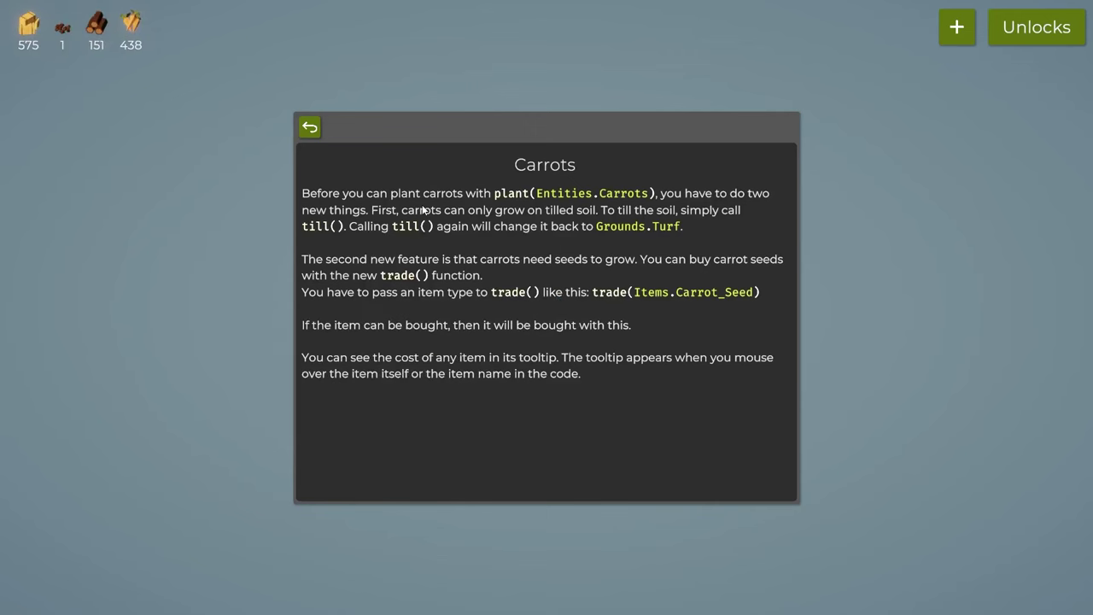
key("Escape")
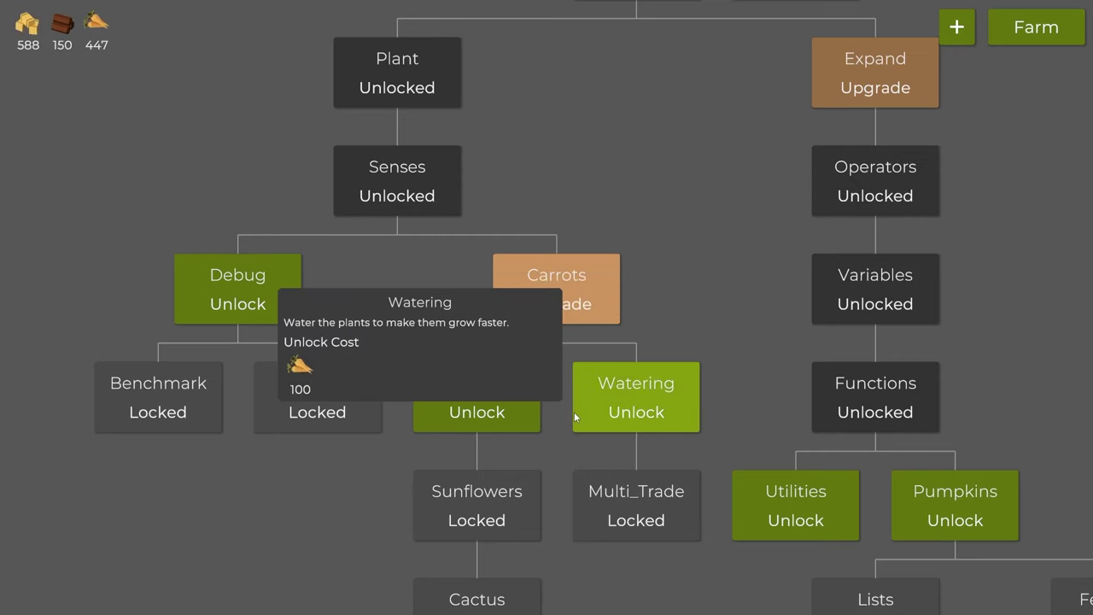
left_click_drag(574, 411, 549, 149)
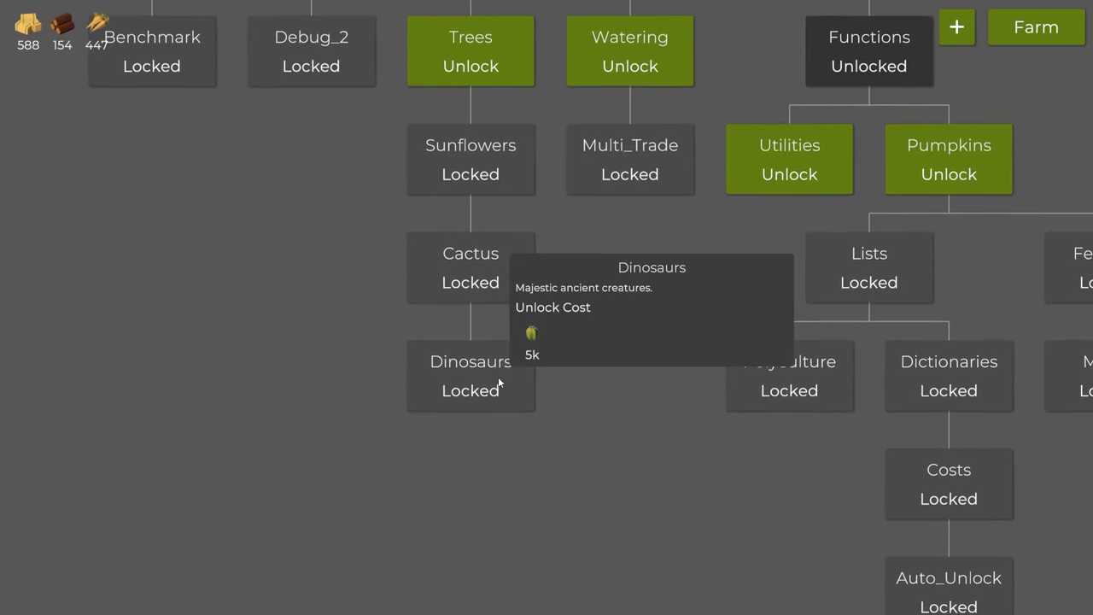
mouse_move(498, 298)
left_mouse_down()
mouse_move(569, 385)
mouse_move(528, 450)
left_mouse_up()
Buy two Speed upgrades, raising drone speed from 400% to 600%
scroll(577, 415, "up", 5)
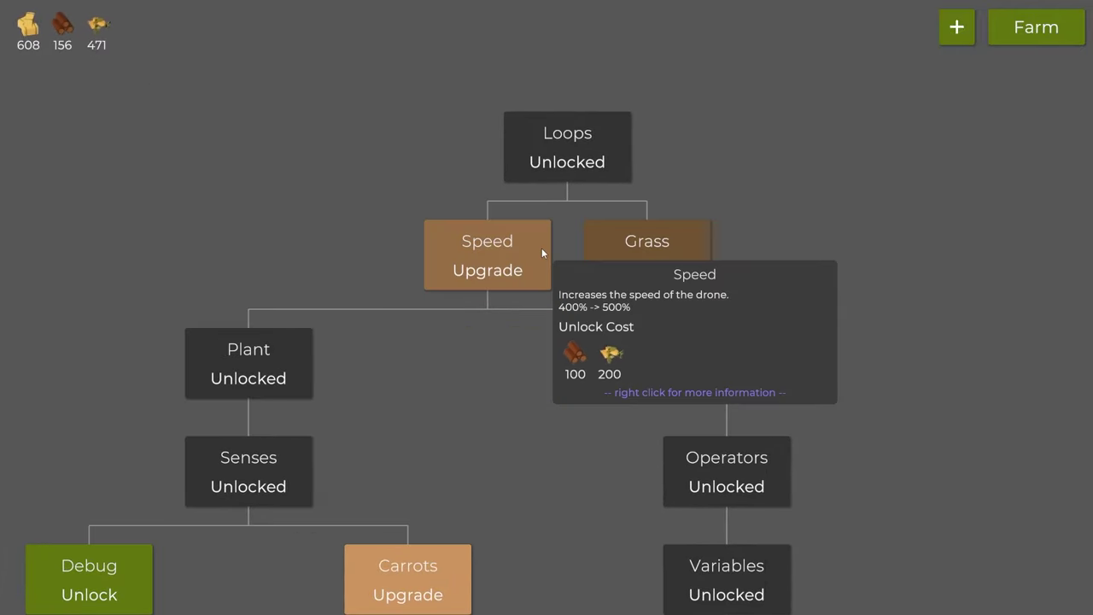
left_click(531, 251)
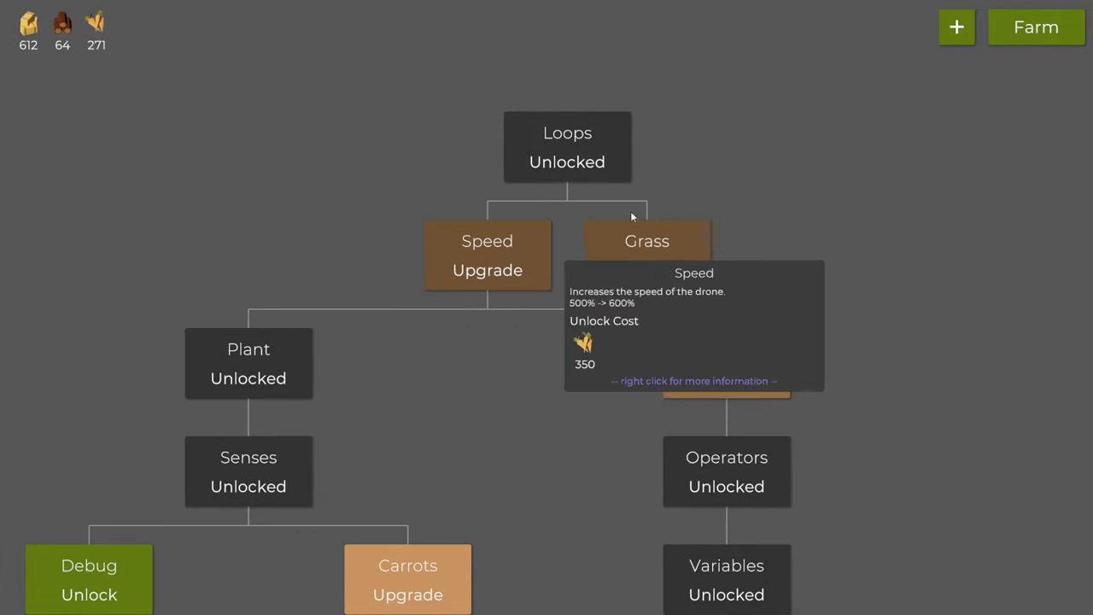
left_click(1036, 27)
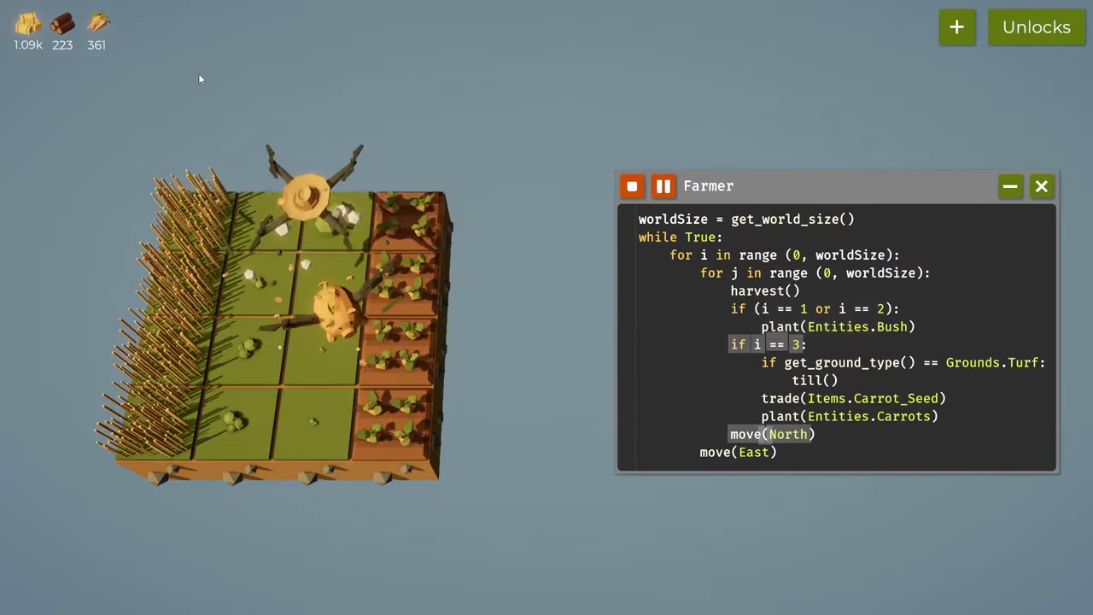
left_click(1021, 32)
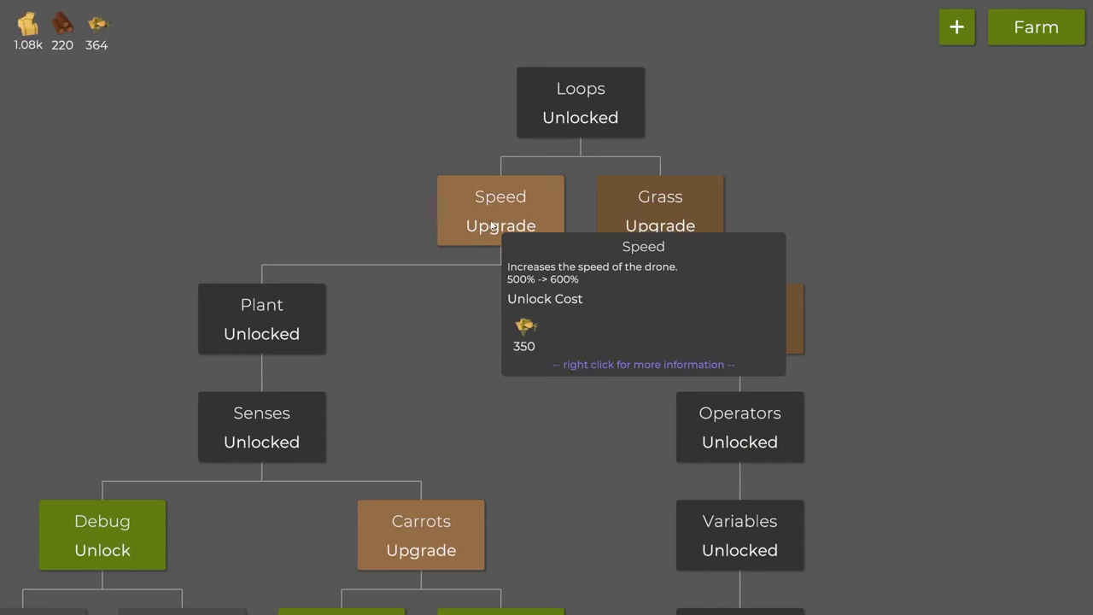
left_click(492, 225)
left_click(1055, 34)
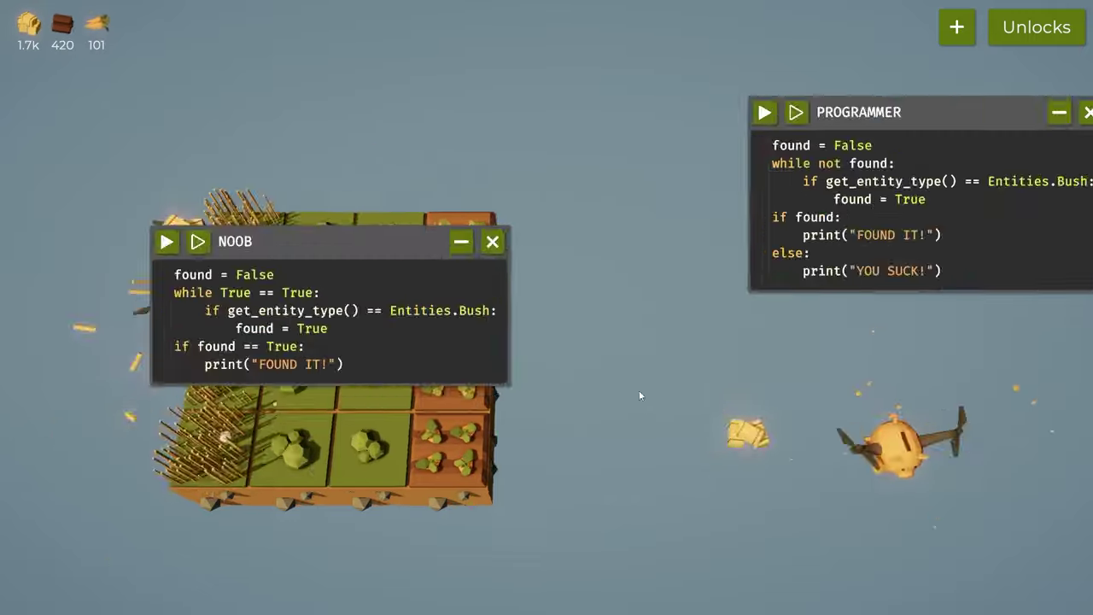
scroll(640, 395, "down", 3)
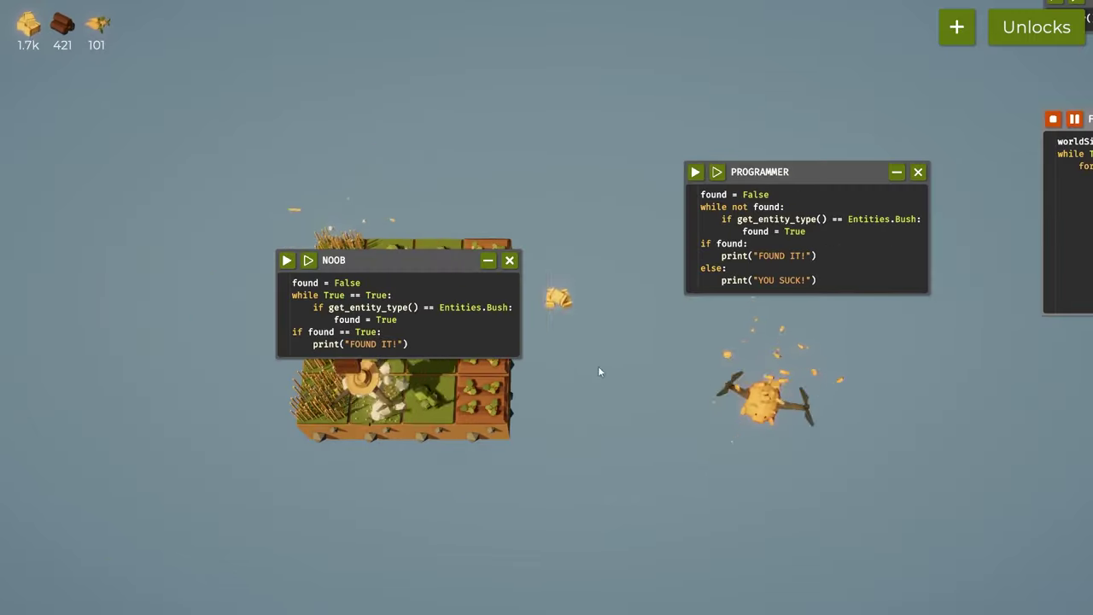
Move the NOOB window to the top-left and buy the Carrots upgrade doubling carrot yield
mouse_move(520, 268)
left_mouse_down()
mouse_move(179, 181)
mouse_move(123, 105)
mouse_move(97, 100)
left_mouse_up()
left_click_drag(972, 178, 671, 241)
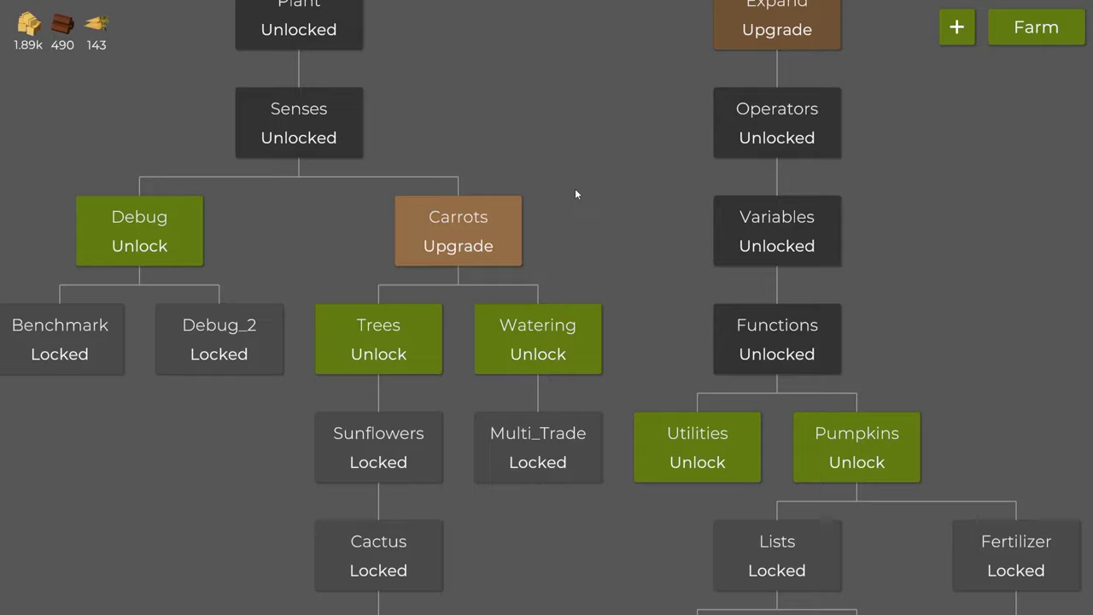
mouse_move(494, 224)
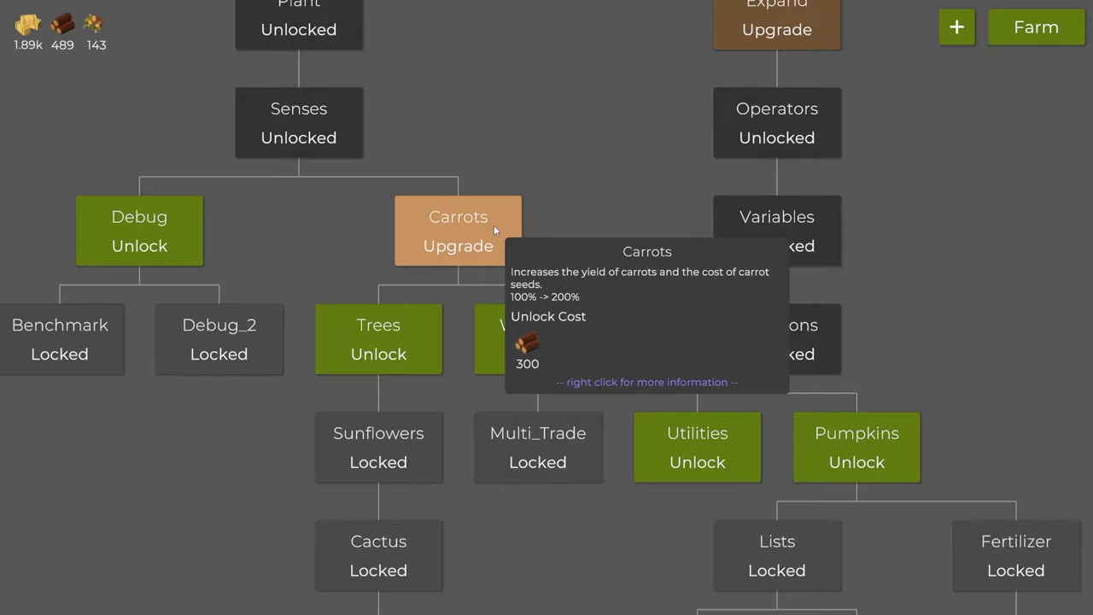
left_click(494, 225)
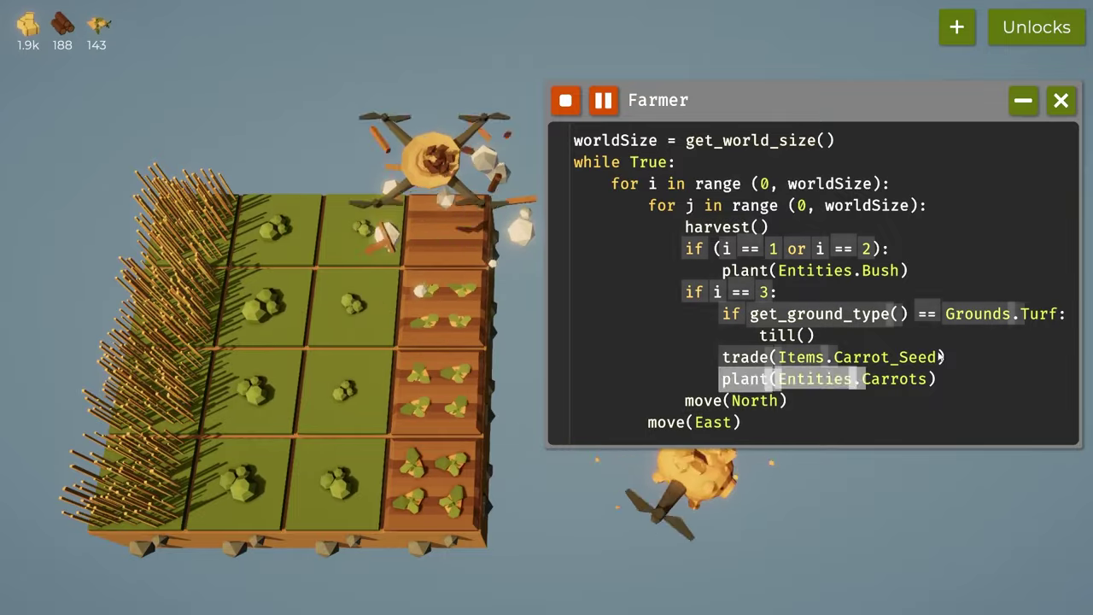
mouse_move(882, 359)
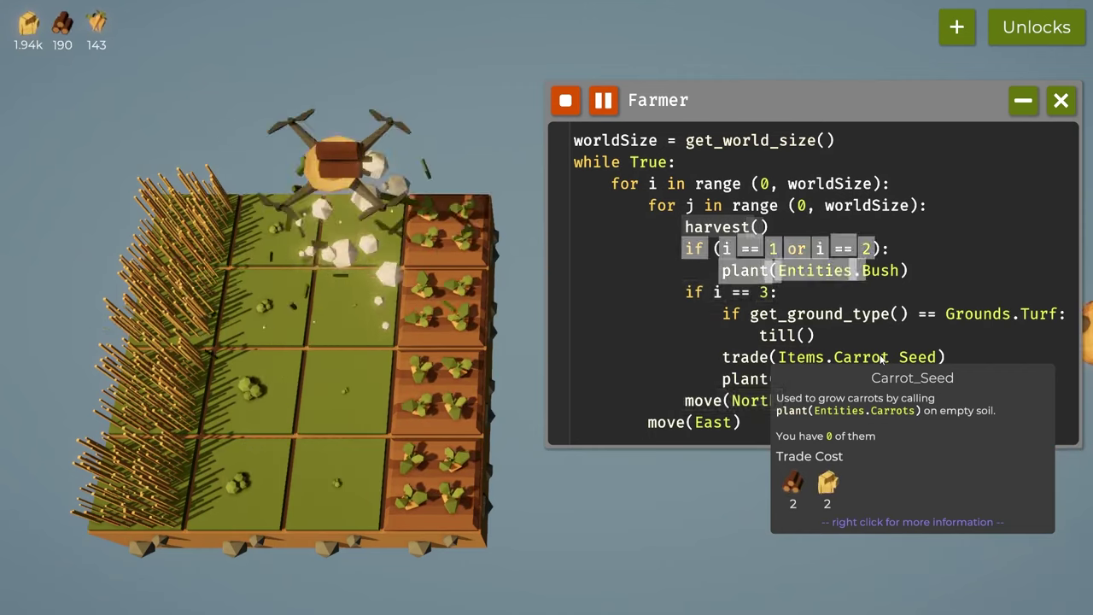
right_click(882, 360)
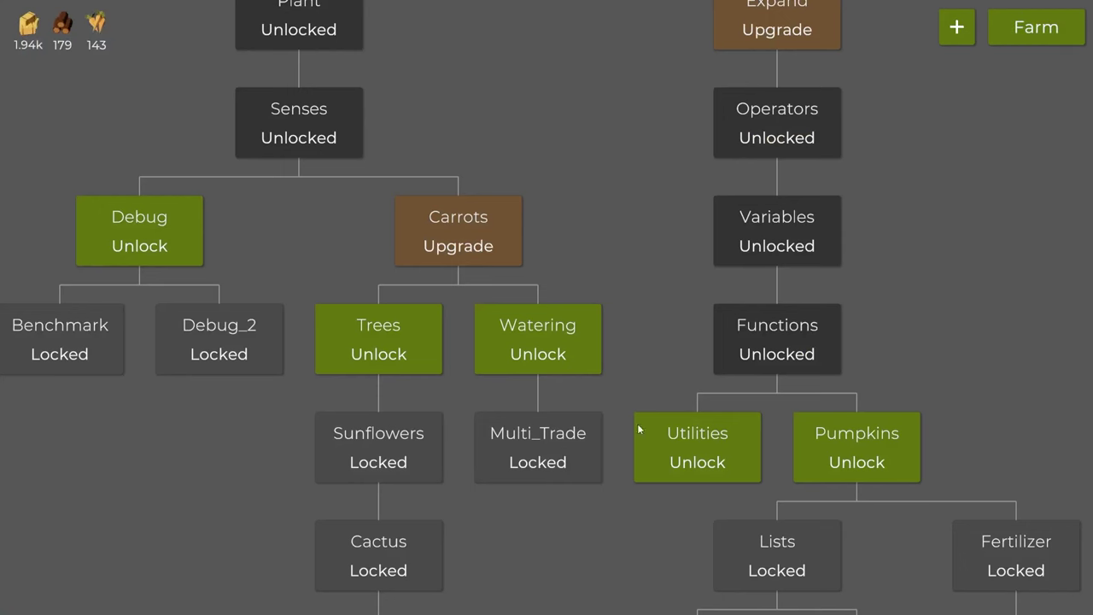
Unlock Watering for 100 carrots, read its help page, then pan back to the farm
left_click(598, 368)
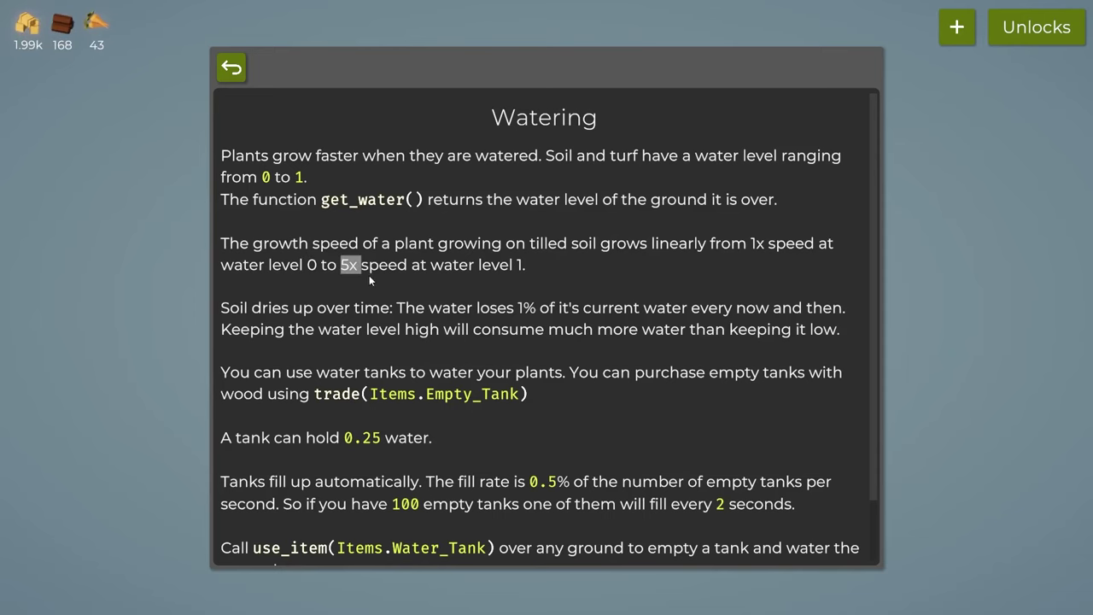
scroll(389, 328, "down", 2)
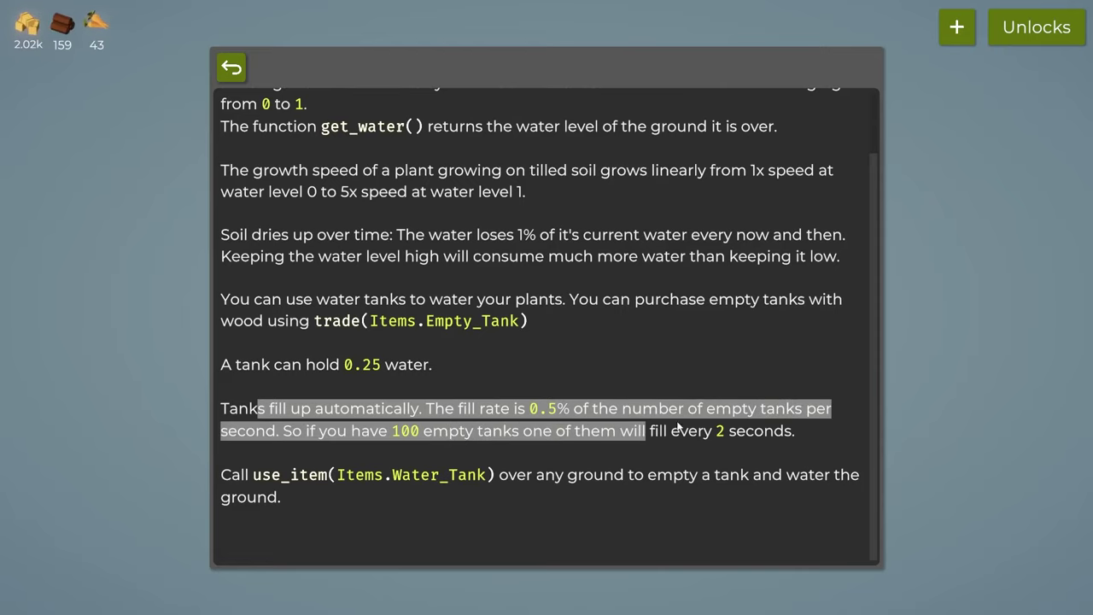
left_click(758, 437)
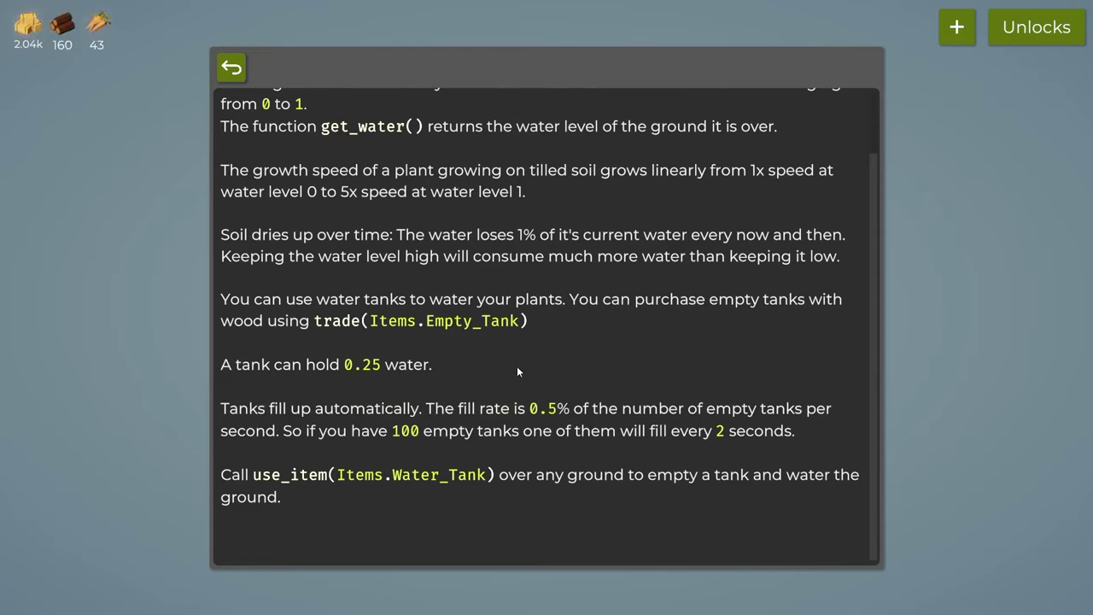
left_click(232, 68)
scroll(919, 353, "down", 2)
left_click_drag(919, 353, 431, 255)
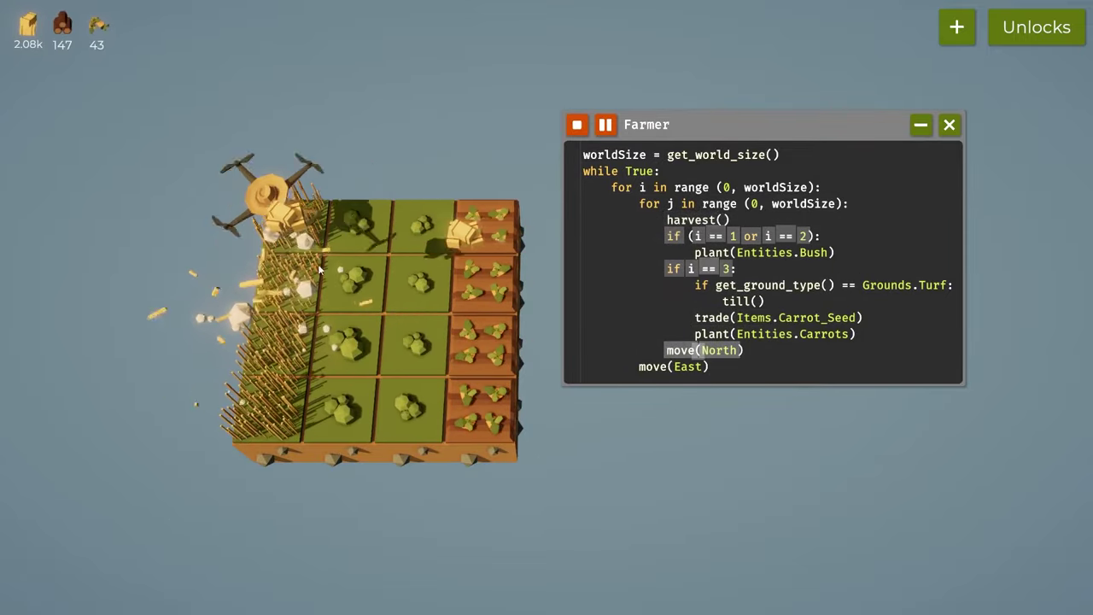
Open Unlocks with U and upgrade Grass twice to 600% yield, dropping hay to 456
mouse_move(26, 21)
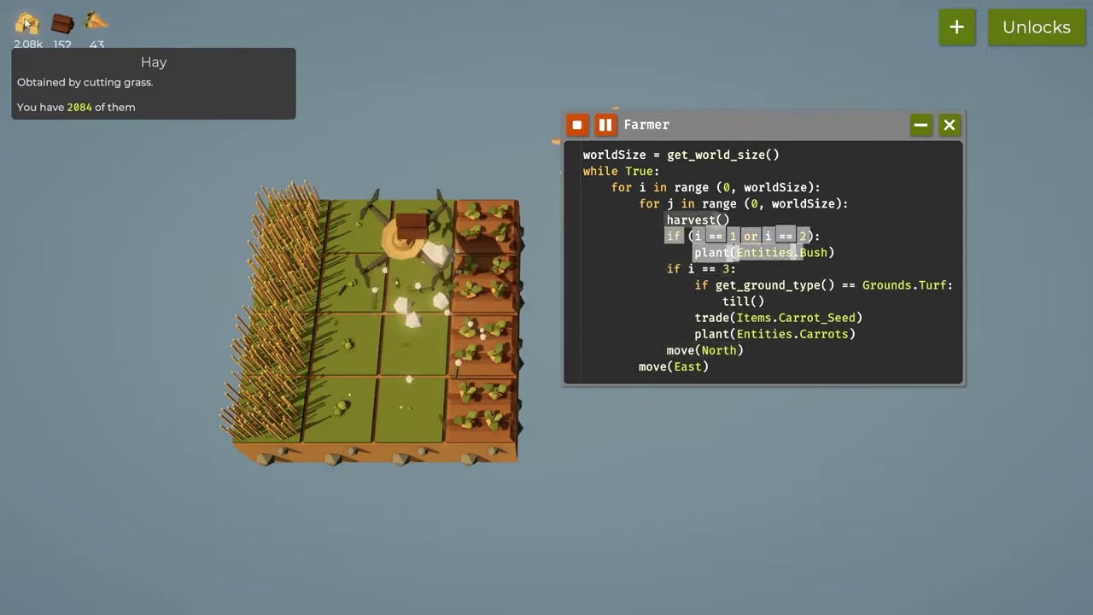
key("u")
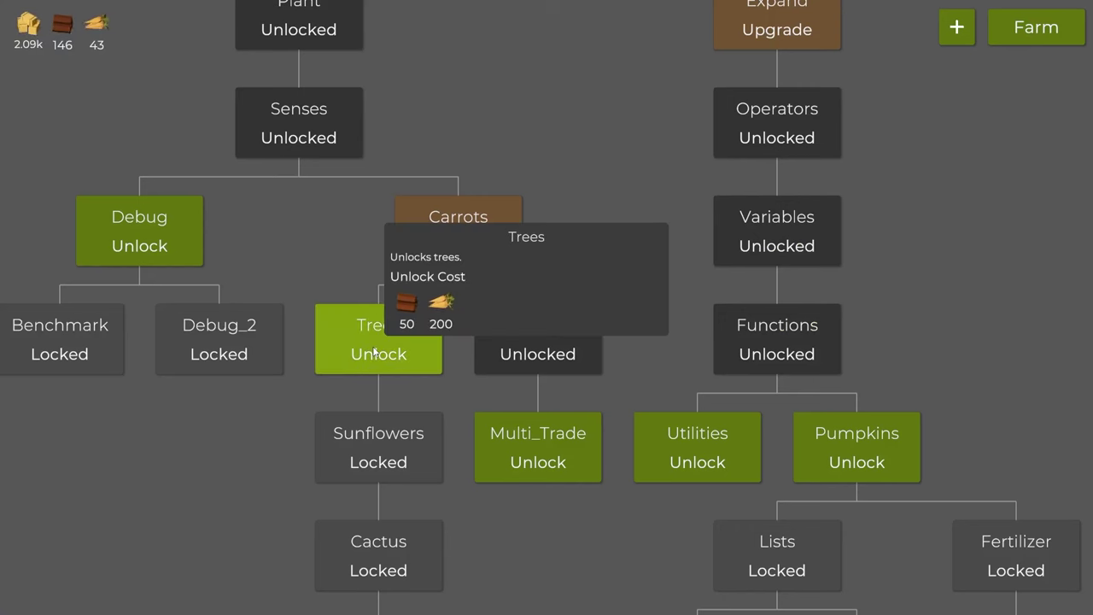
scroll(400, 205, "down", 1)
mouse_move(142, 201)
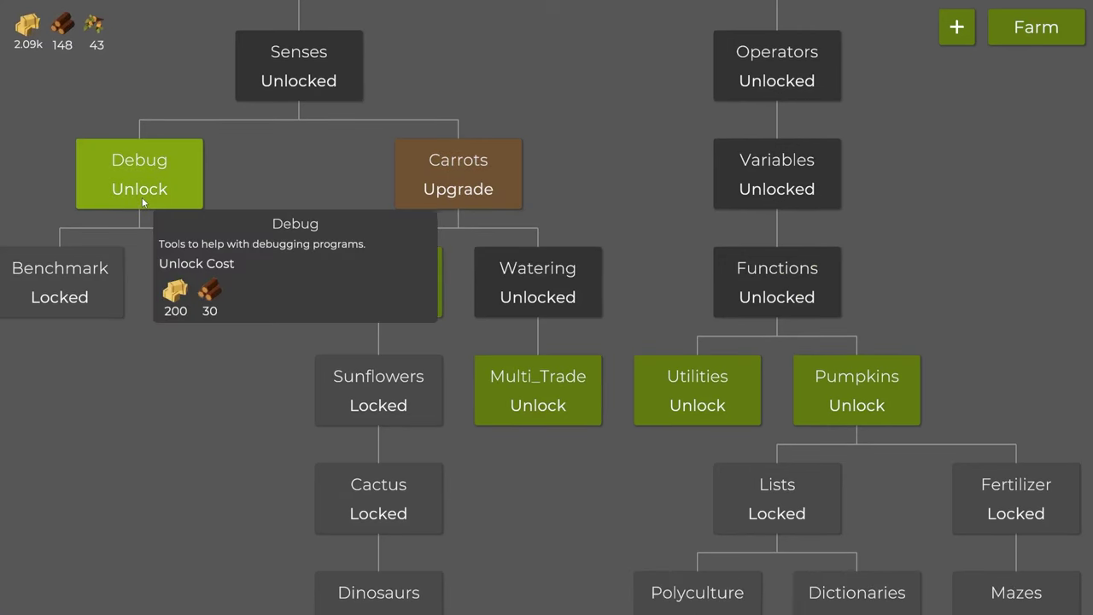
scroll(418, 85, "up", 6)
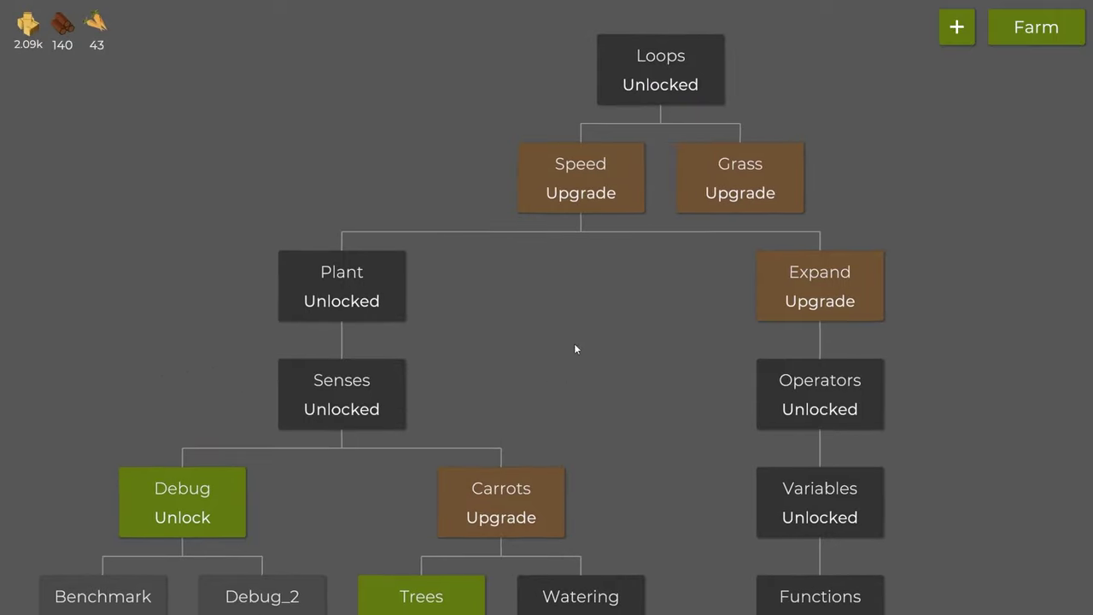
mouse_move(603, 187)
mouse_move(795, 172)
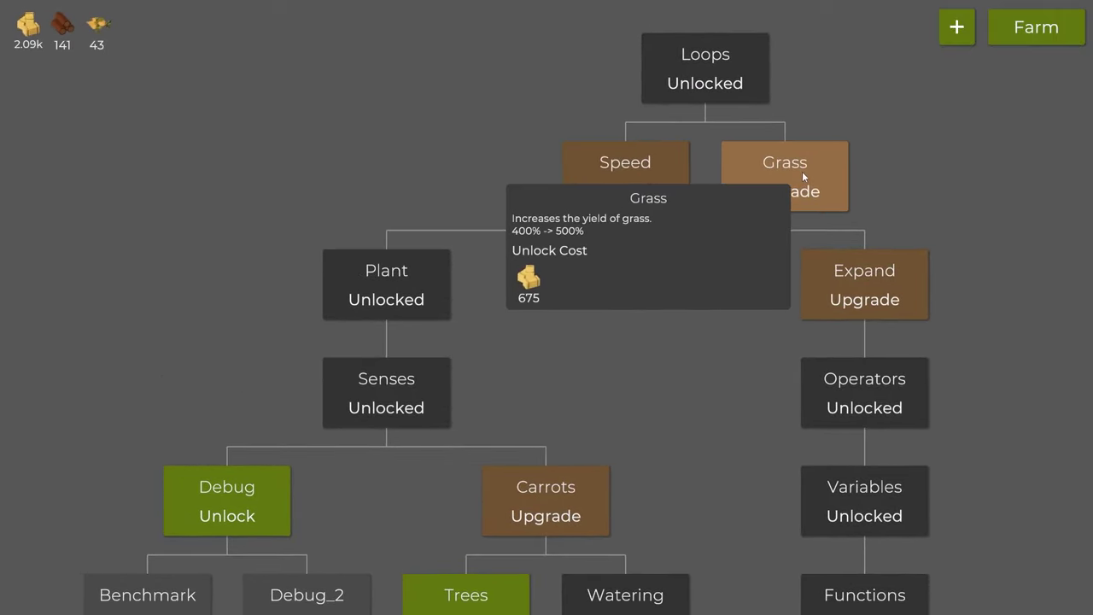
left_click(803, 172)
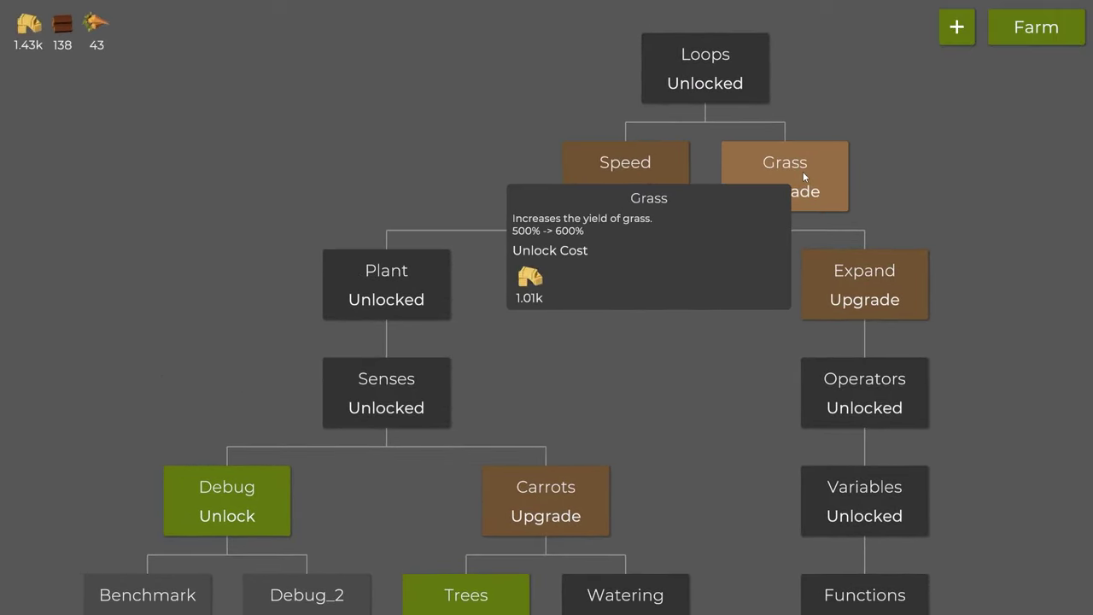
left_click(802, 172)
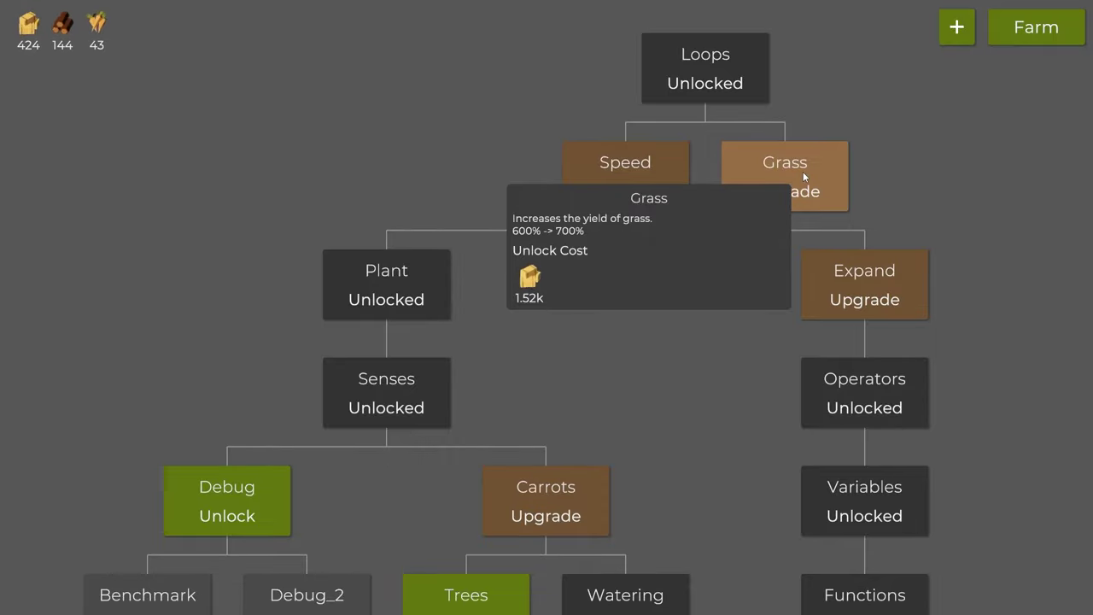
left_click(1025, 34)
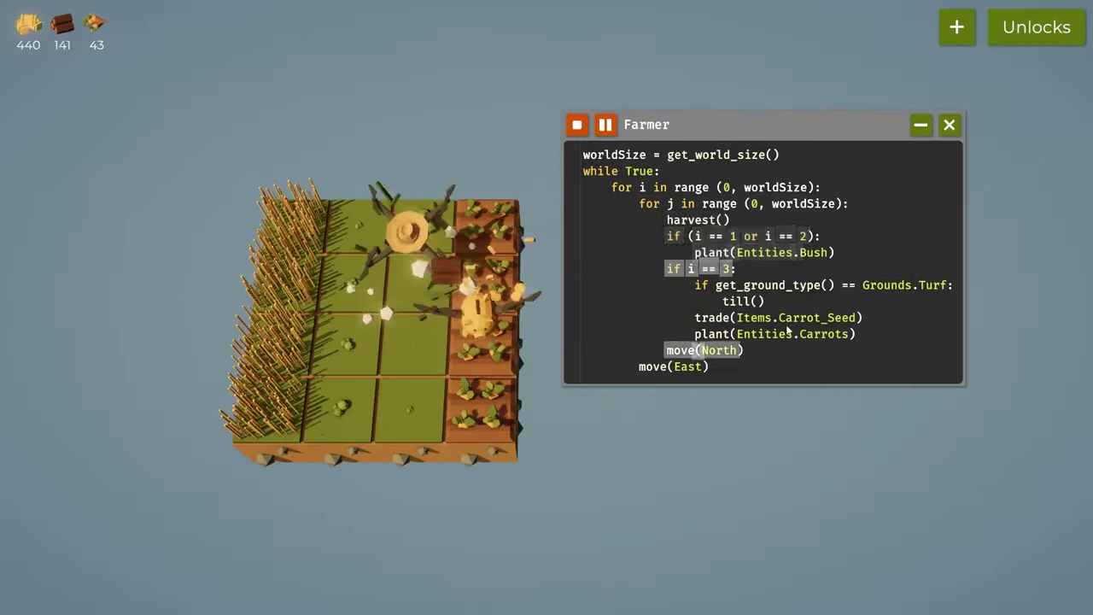
left_click(1036, 27)
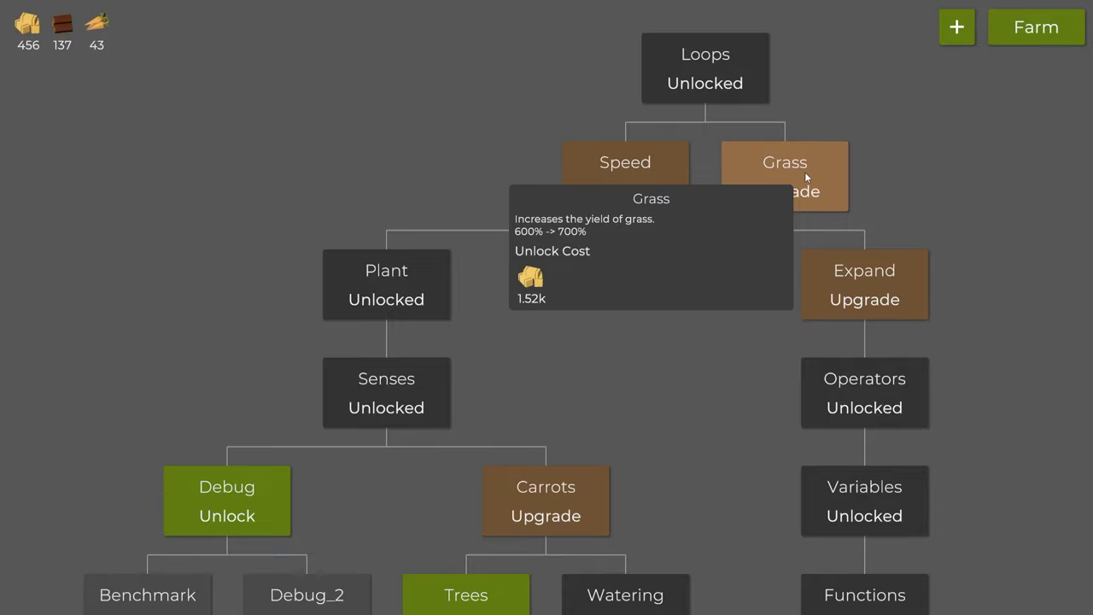
In the Farmer script, append 'or (i == 0 and j > 1)' to the bush if-condition
left_click(1067, 27)
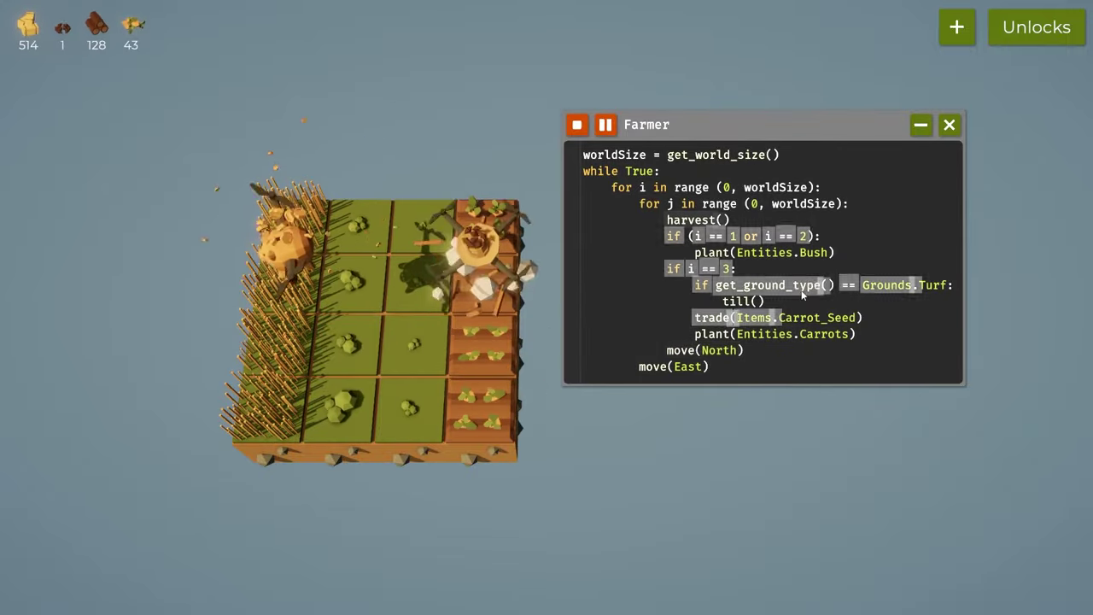
left_click(782, 267)
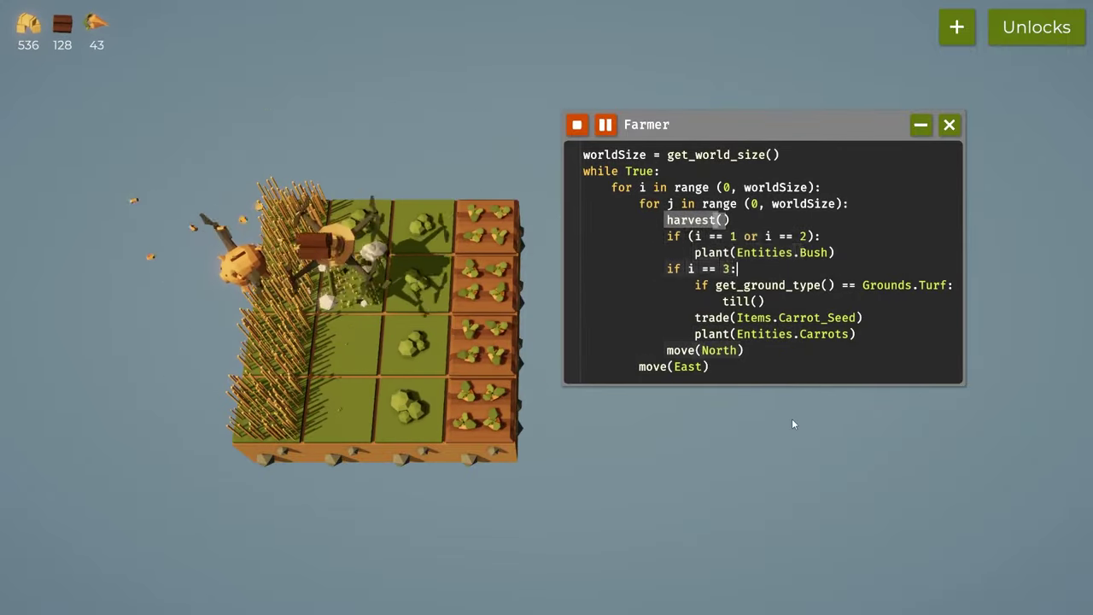
scroll(793, 419, "up", 2)
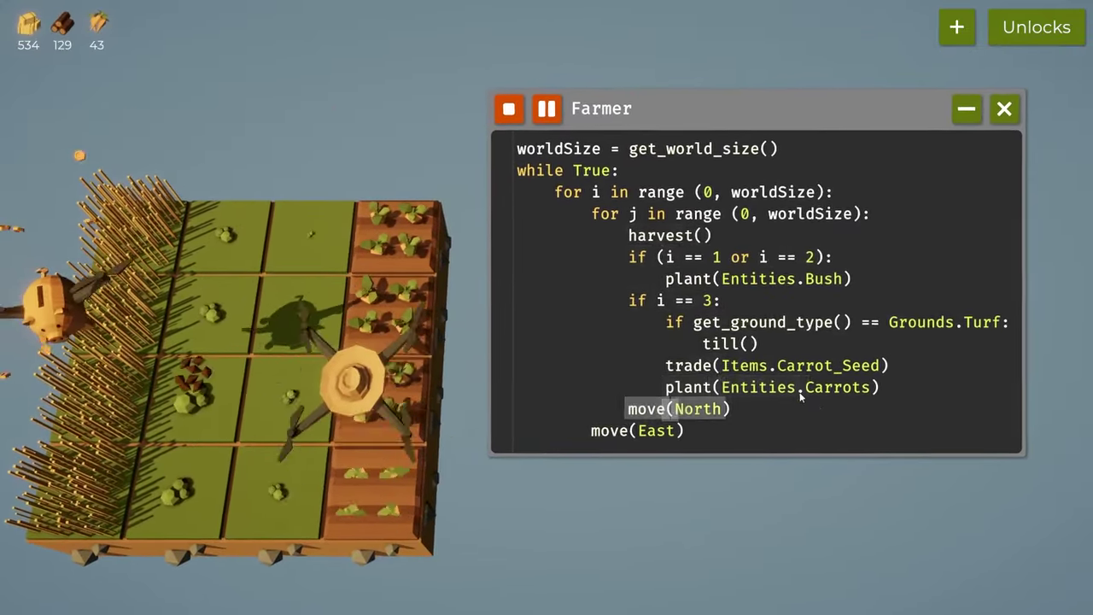
left_click(767, 240)
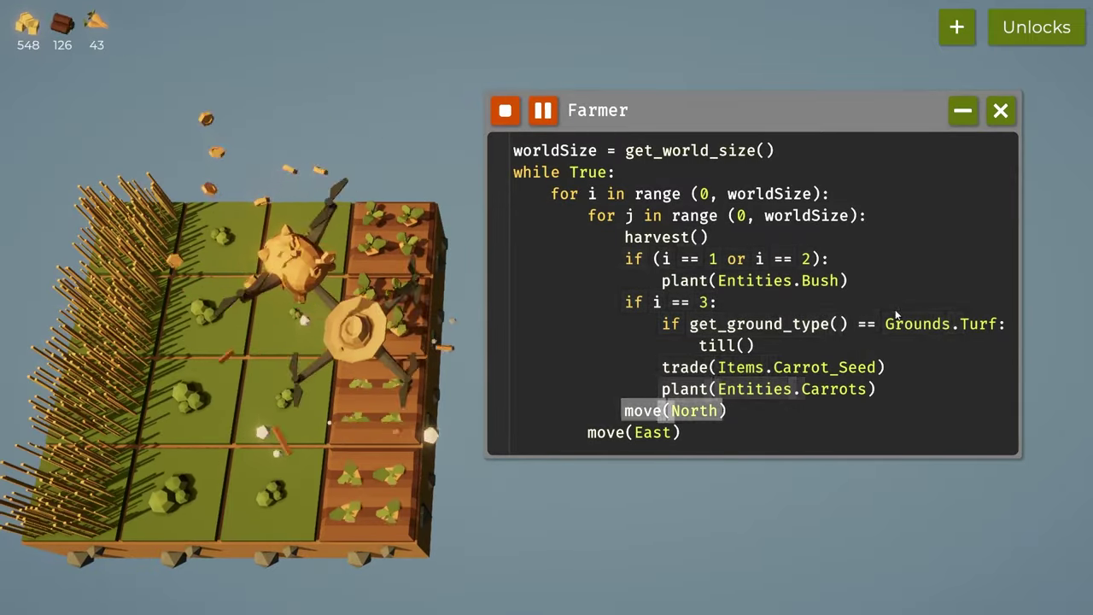
left_click(812, 259)
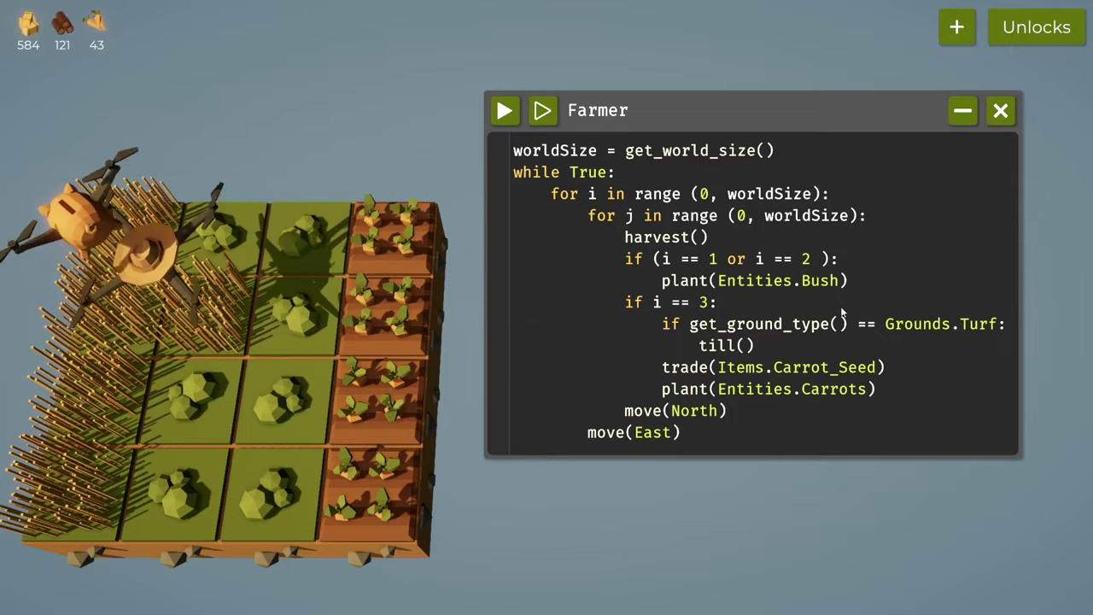
type("or ")
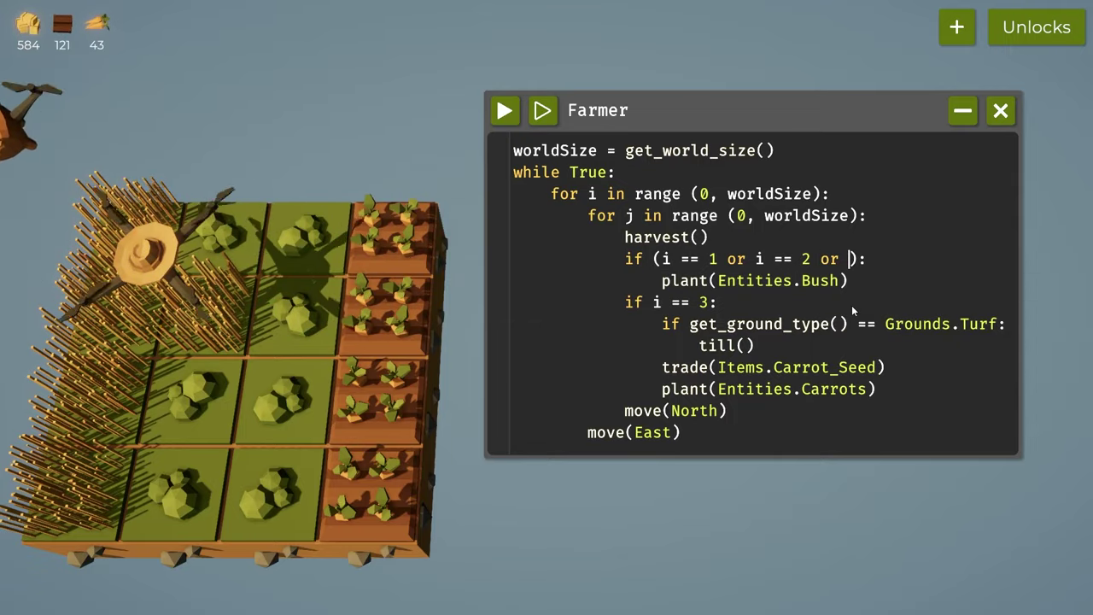
type("(i ")
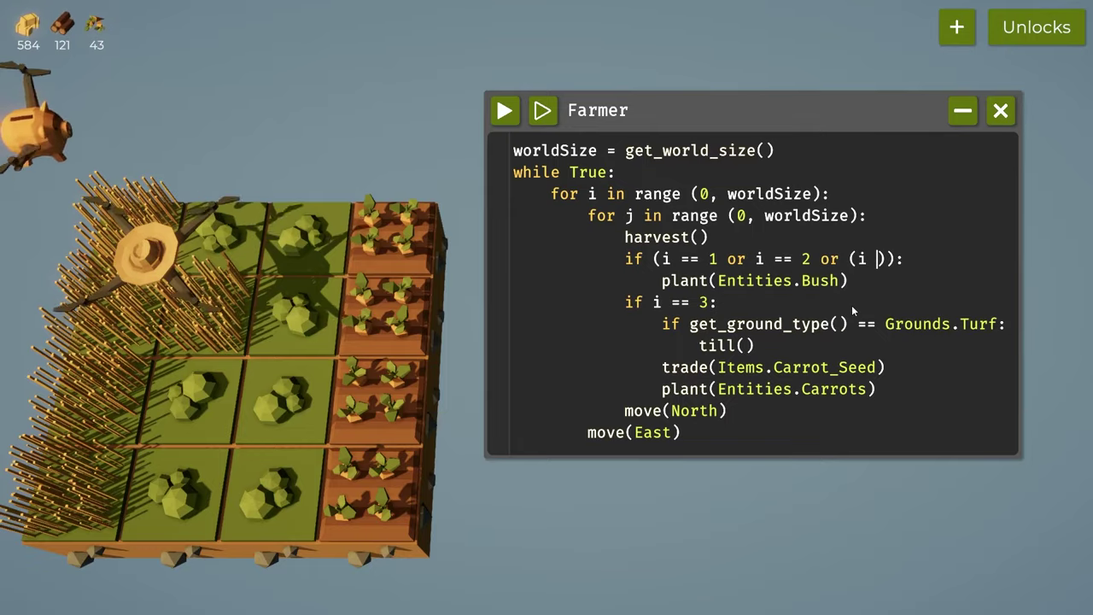
type("== 0")
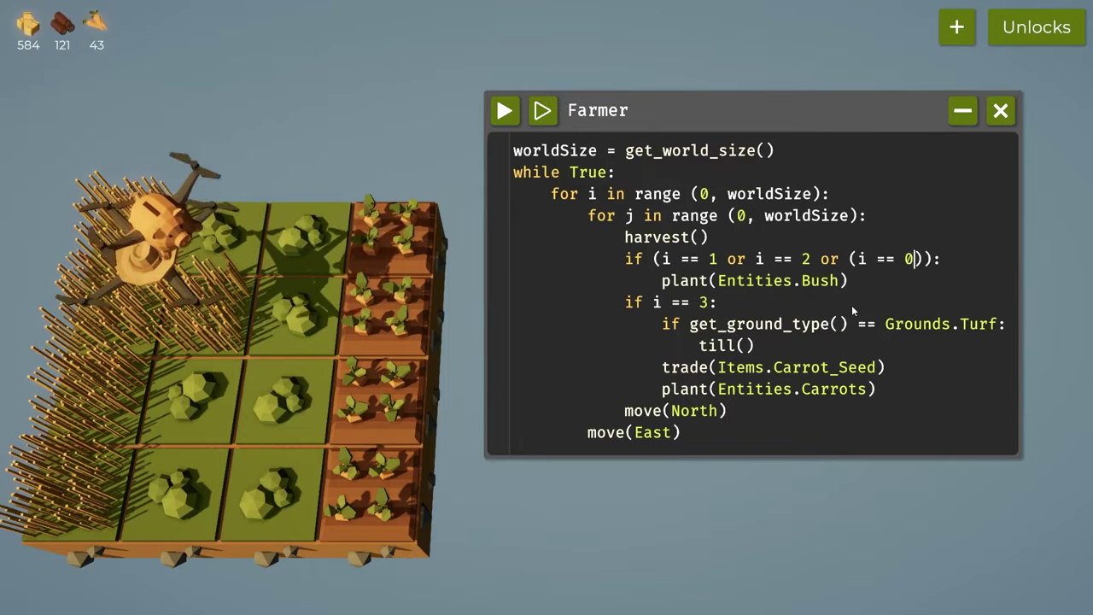
type(" and j")
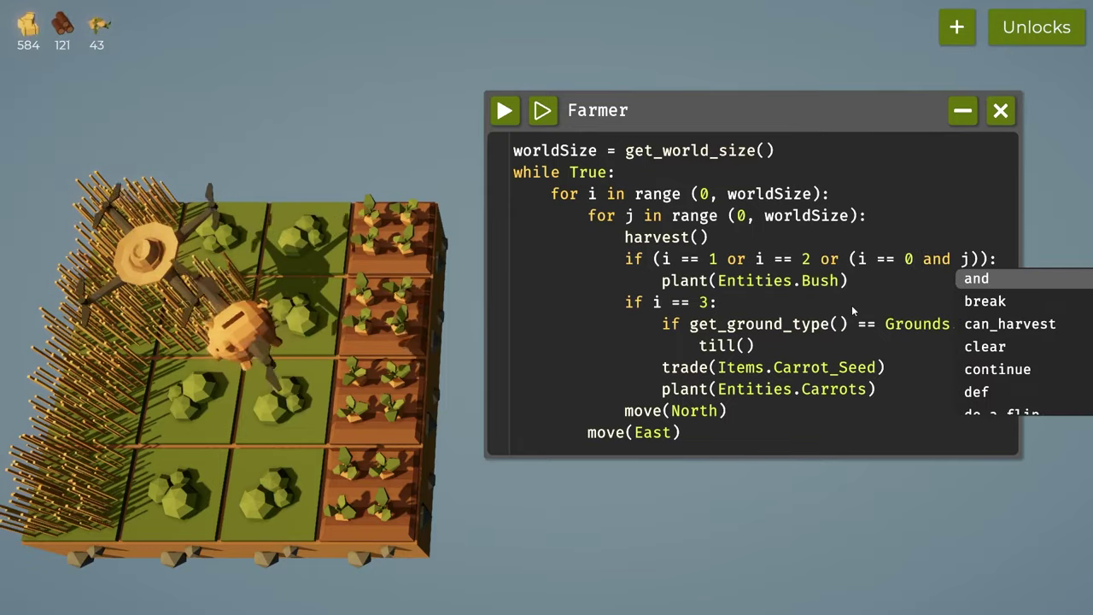
type(" >")
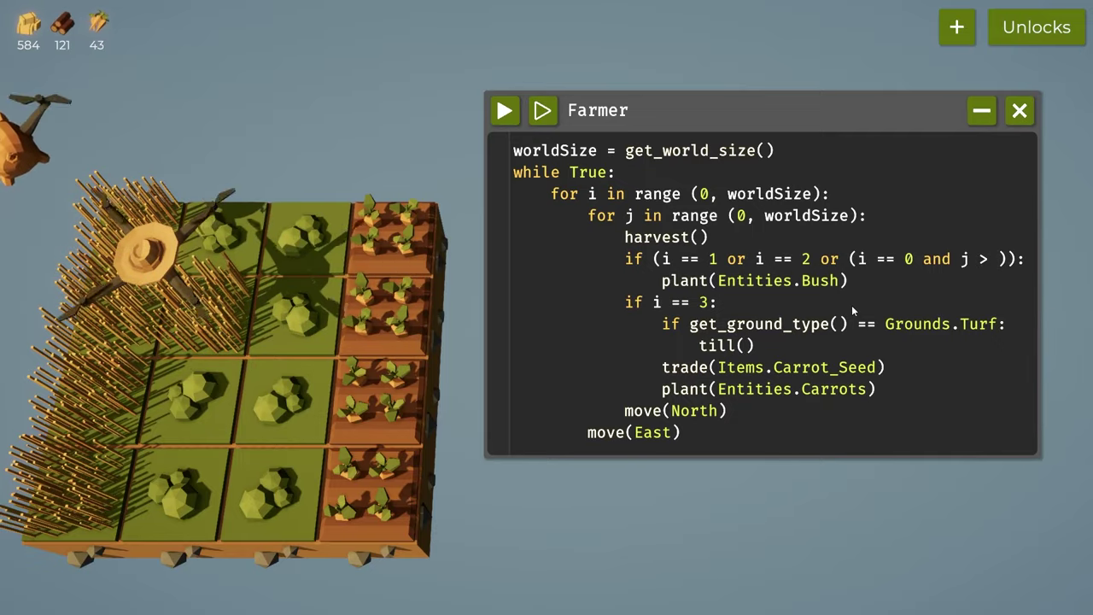
type(" 1")
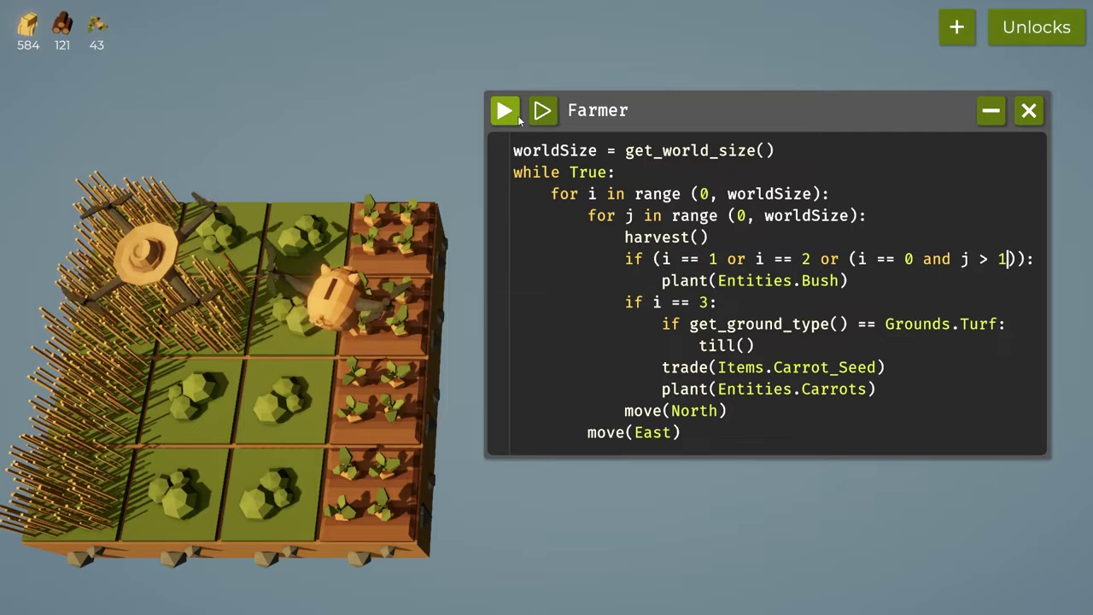
Run the updated Farmer script with the extended bush condition and zoom out
left_click(506, 112)
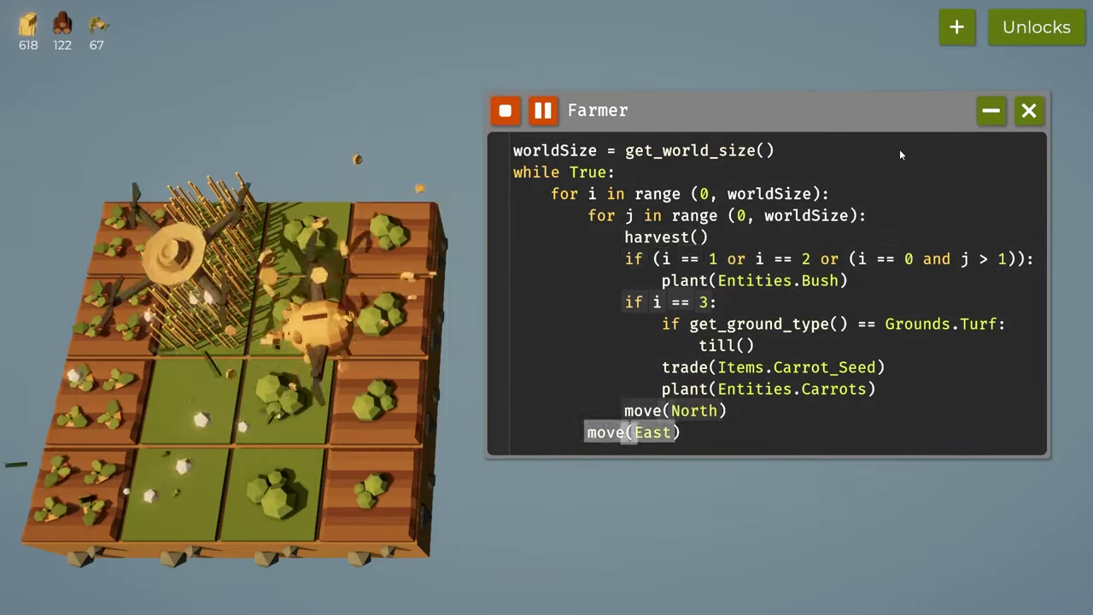
scroll(427, 482, "down", 3)
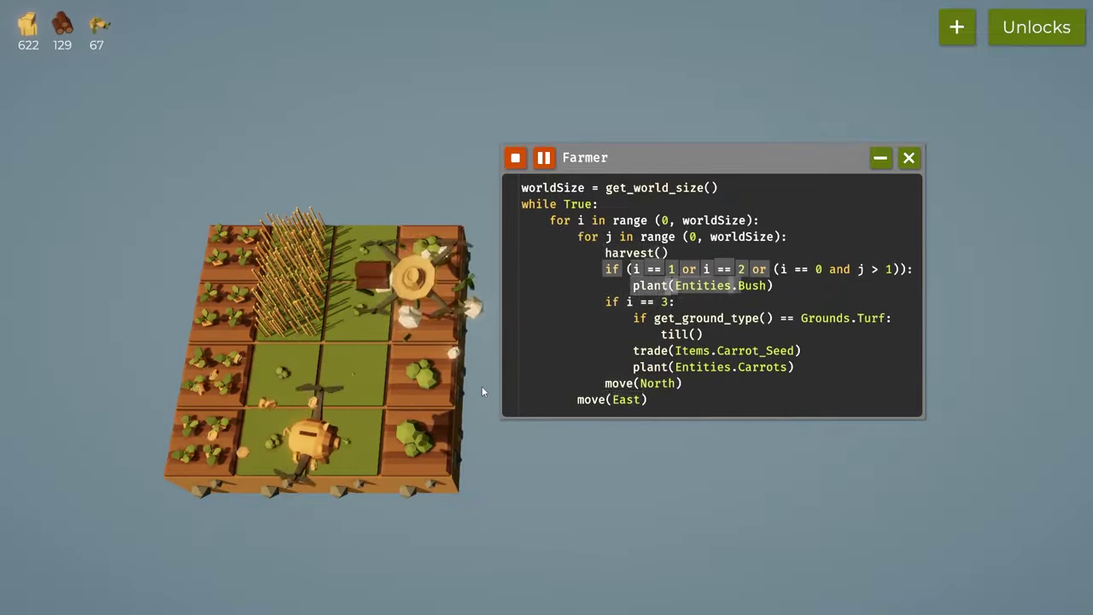
scroll(495, 363, "down", 2)
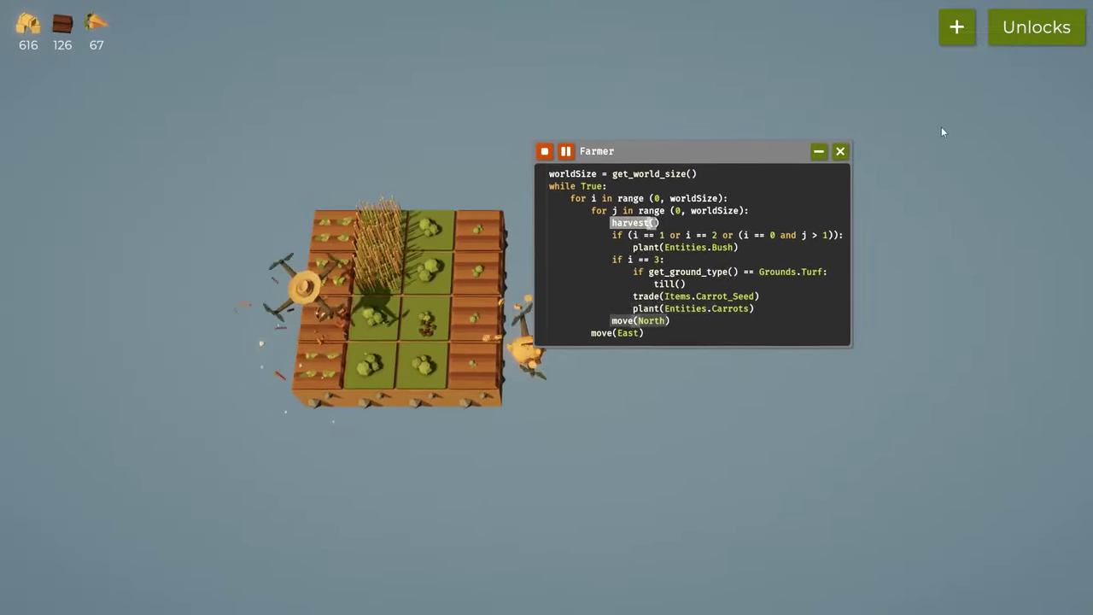
Place the Clear code window just above the Farmer window
left_click_drag(950, 138, 866, 273)
left_click_drag(969, 146, 439, 277)
scroll(867, 172, "down", 2)
scroll(694, 486, "up", 4)
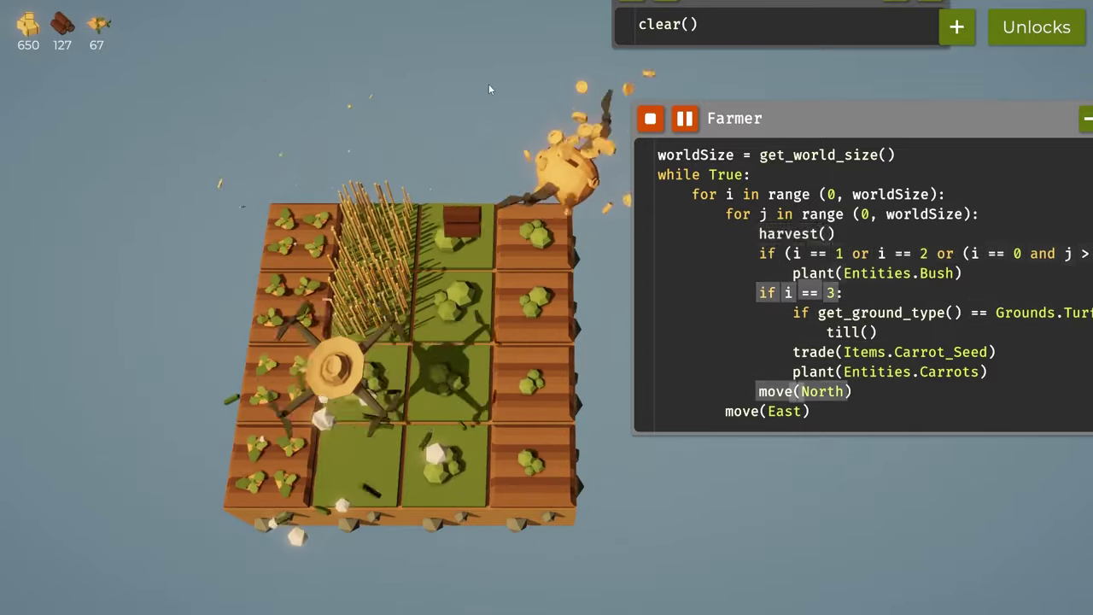
Reset the field with Clear, add clear() as the Farmer script's first line, and run it
scroll(482, 77, "down", 3)
left_click(616, 43)
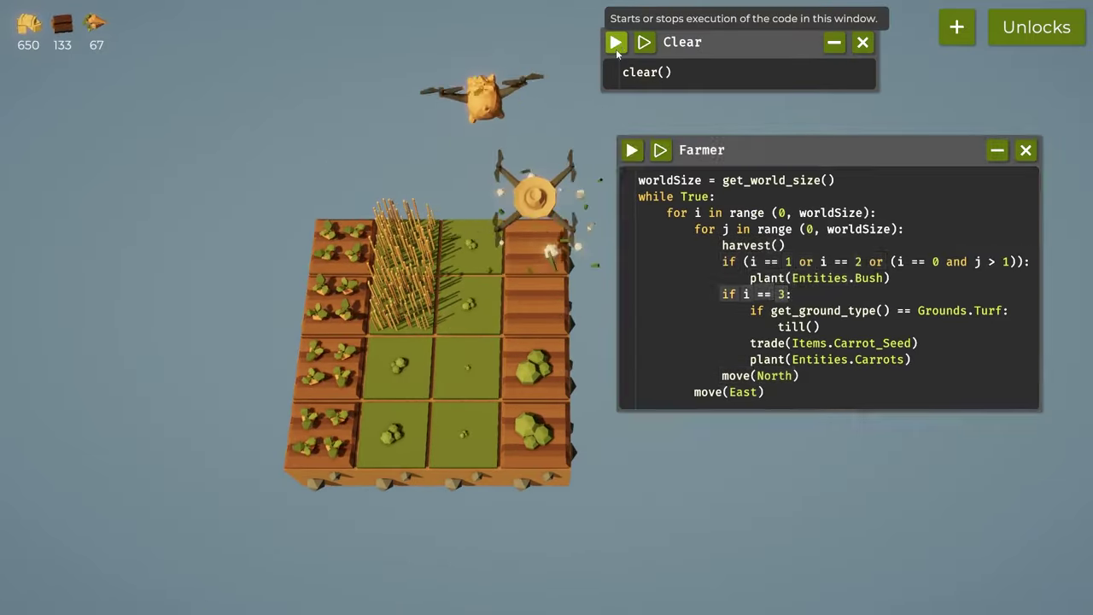
mouse_move(740, 253)
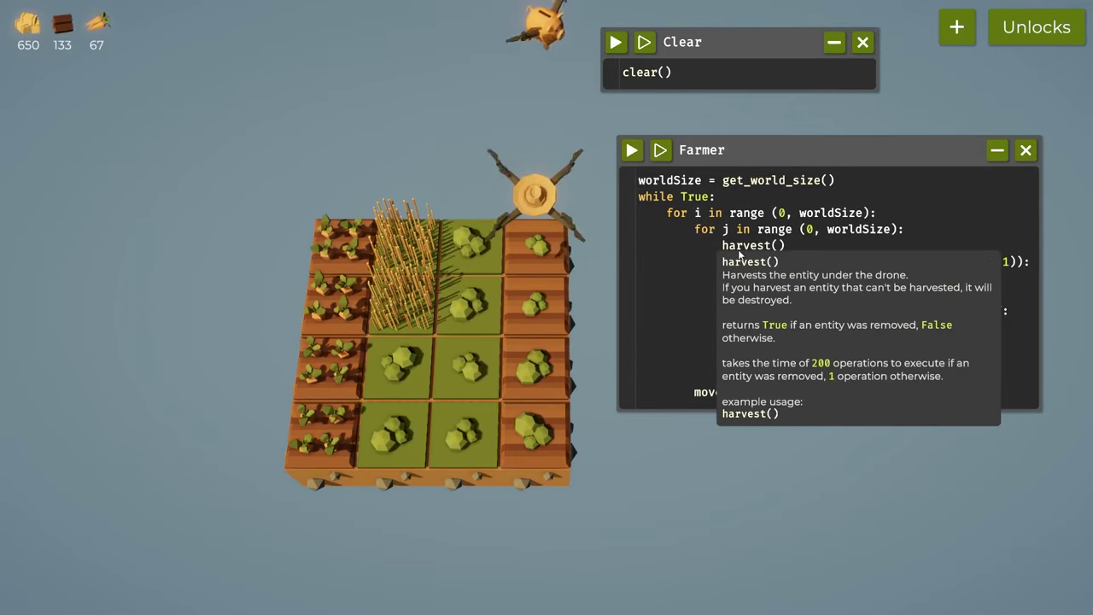
key("Return")
key("Up")
type("clear")
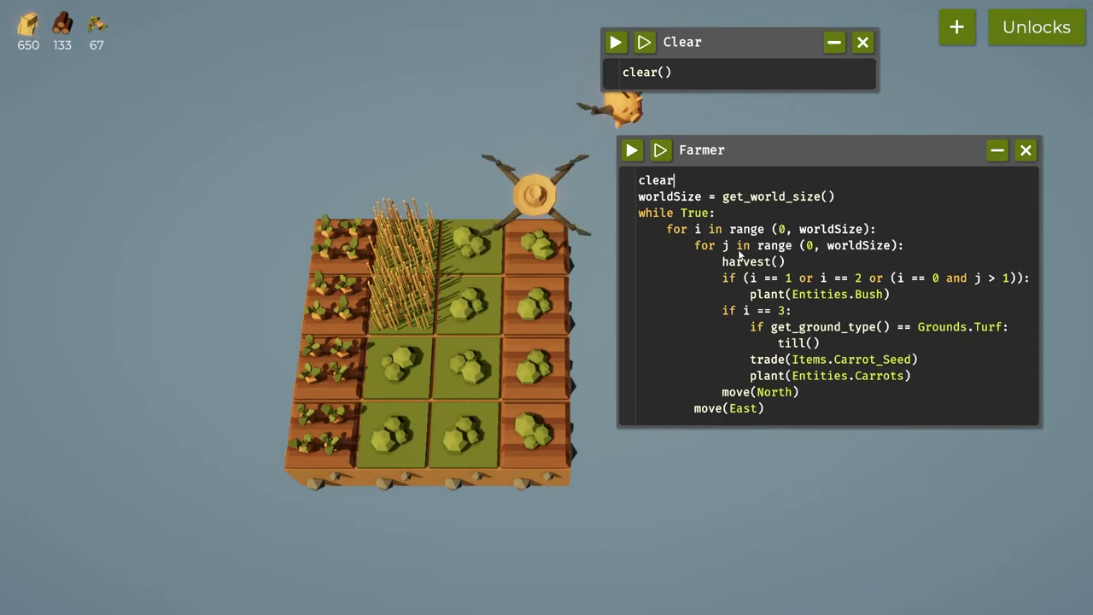
type("(")
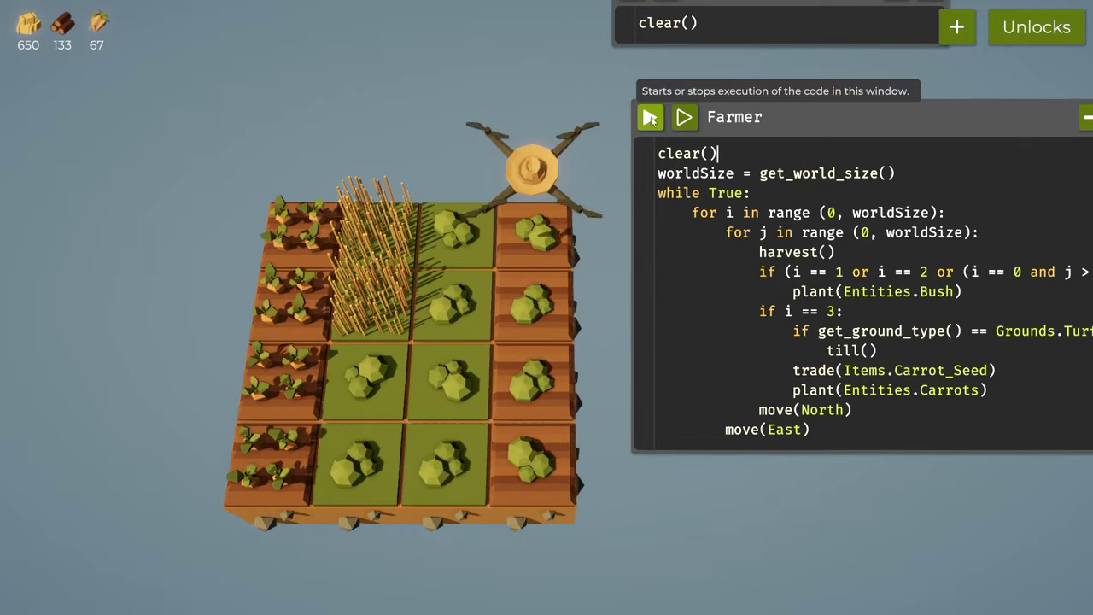
left_click(650, 119)
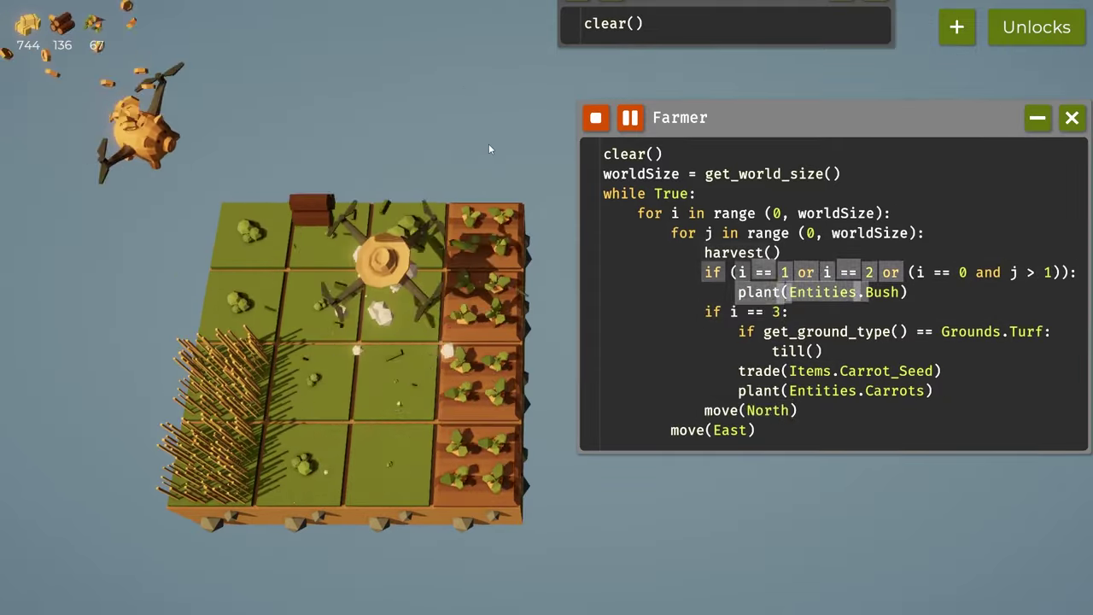
scroll(488, 150, "up", 2)
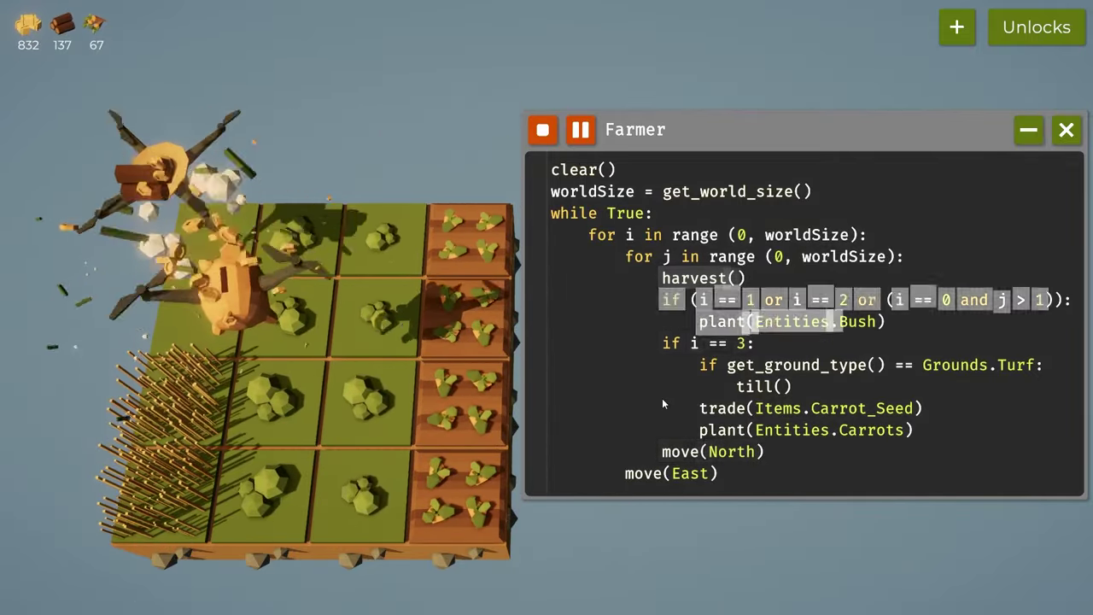
Insert an 'if can_harvest:' line above harvest() using autocomplete
key("Return")
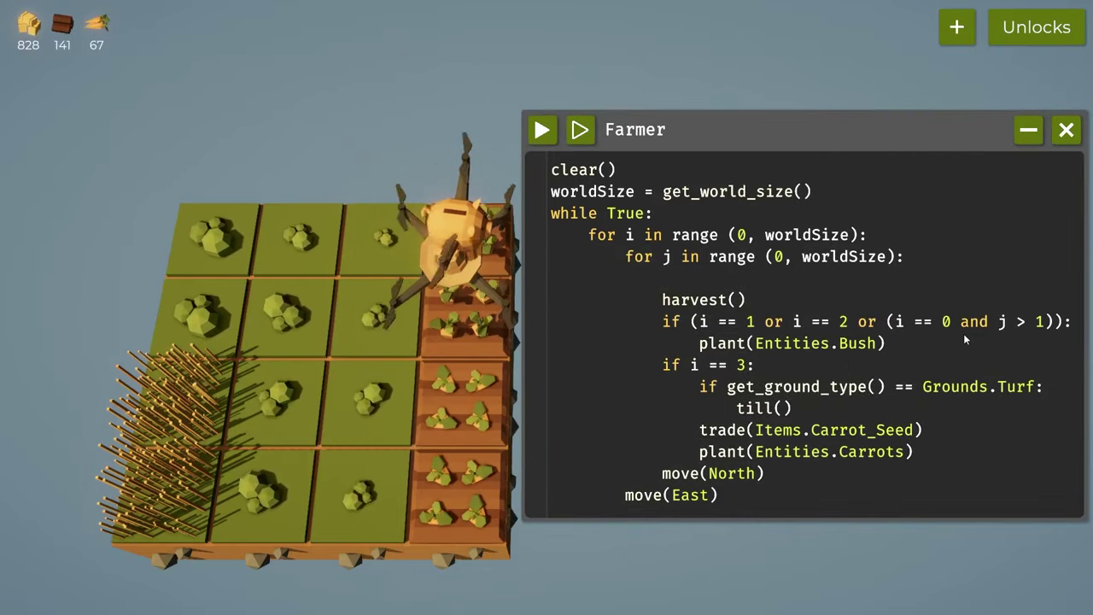
key("BackSpace")
key("Return")
type("if")
key("Escape")
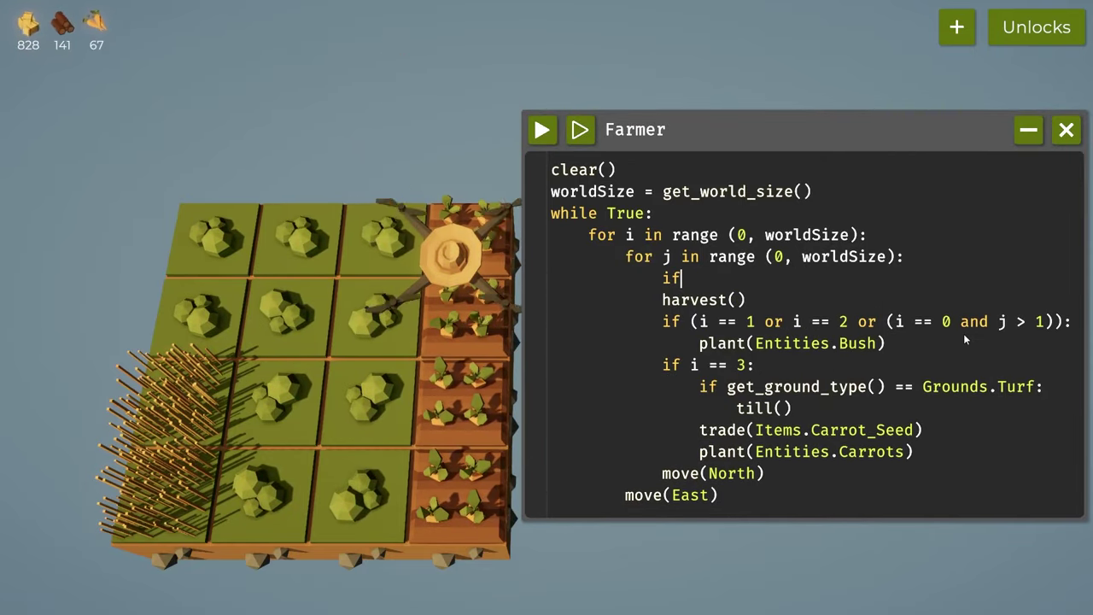
type("get")
key("Down")
key("Down")
key("Down")
key("Down")
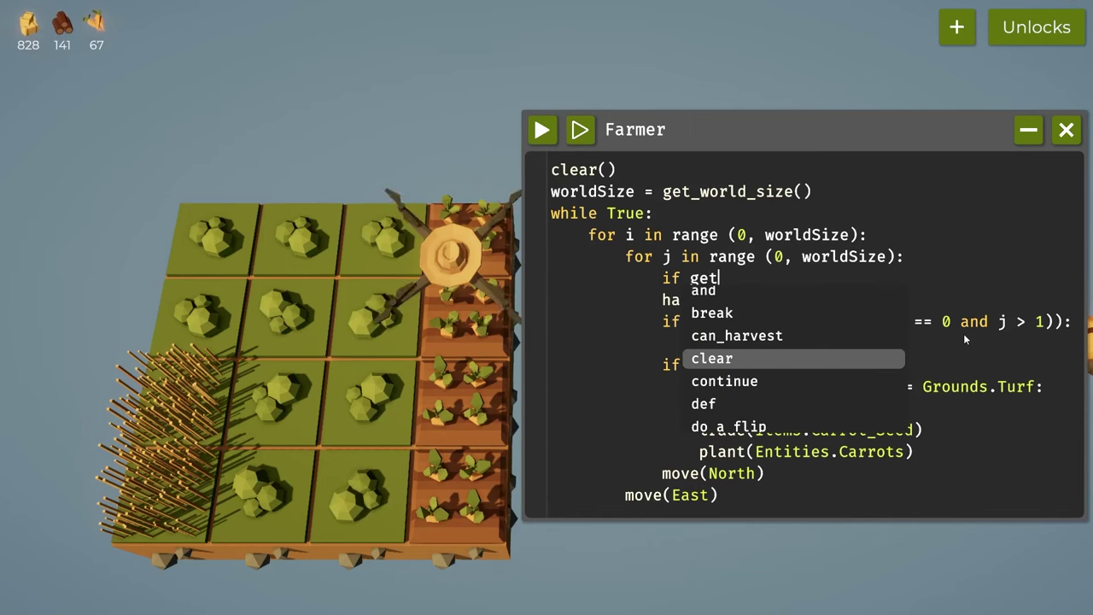
key("Up")
key("Return")
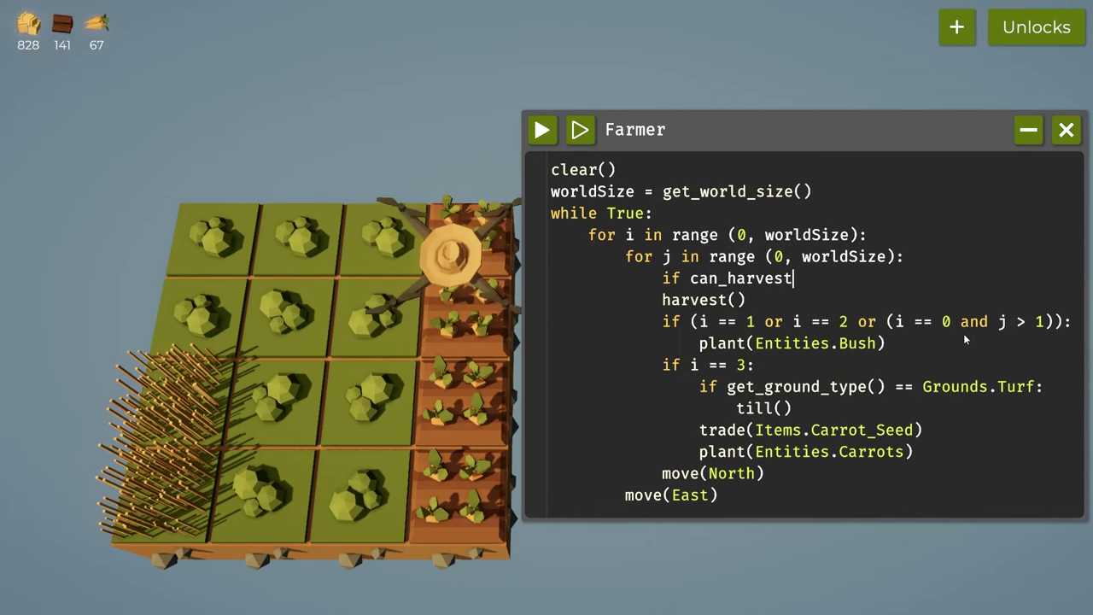
type(":")
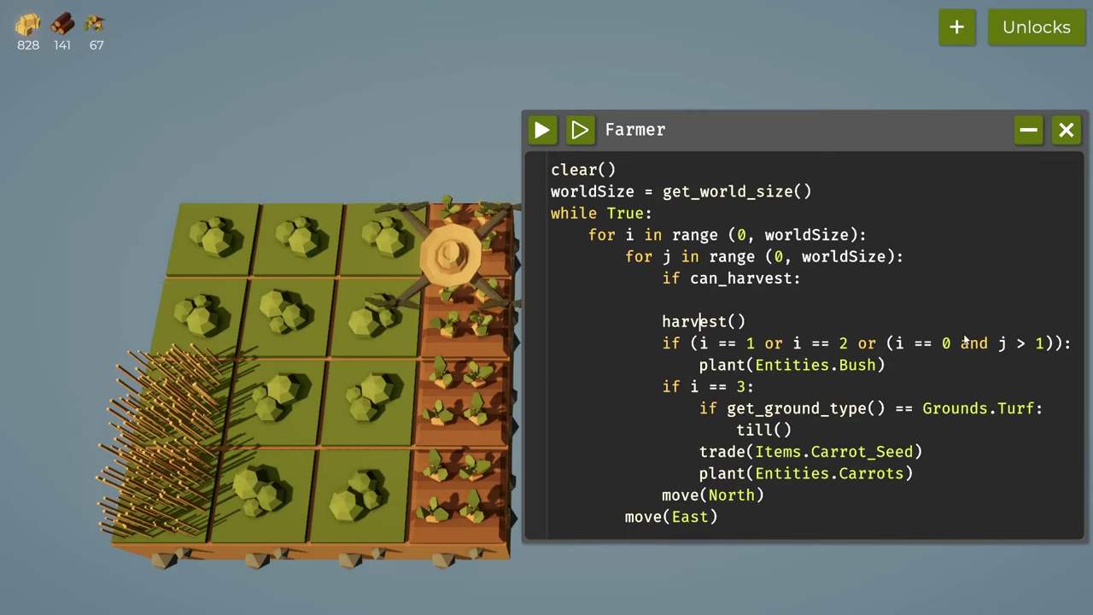
Indent harvest() beneath the new can_harvest check
key("BackSpace")
key("BackSpace")
key("BackSpace")
key("BackSpace")
key("Delete")
type("h")
key("Escape")
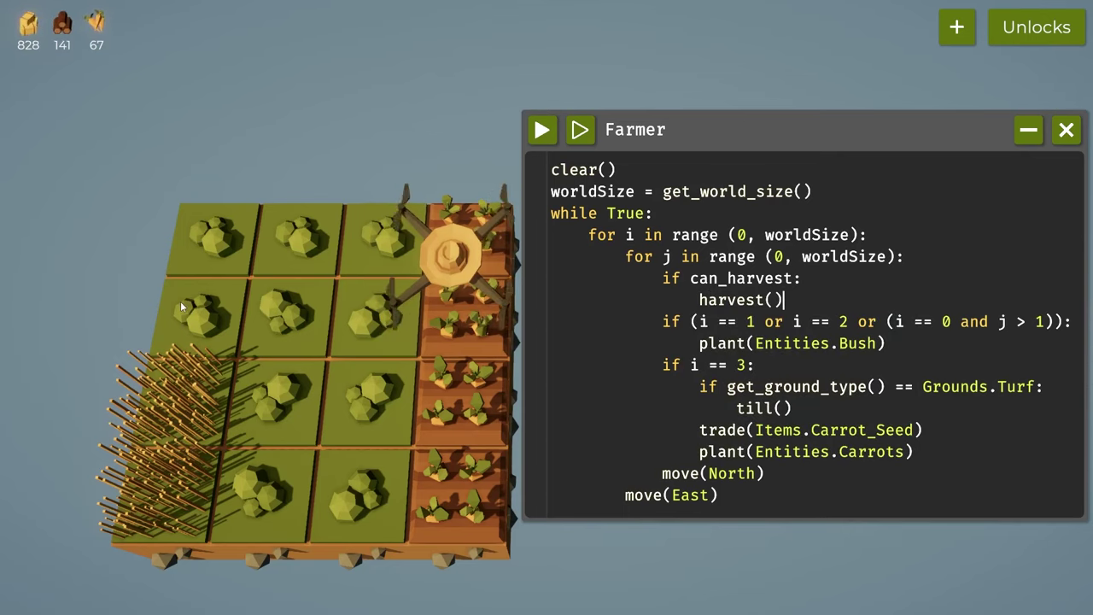
Run the Farmer script with the new can_harvest guard
left_click(550, 137)
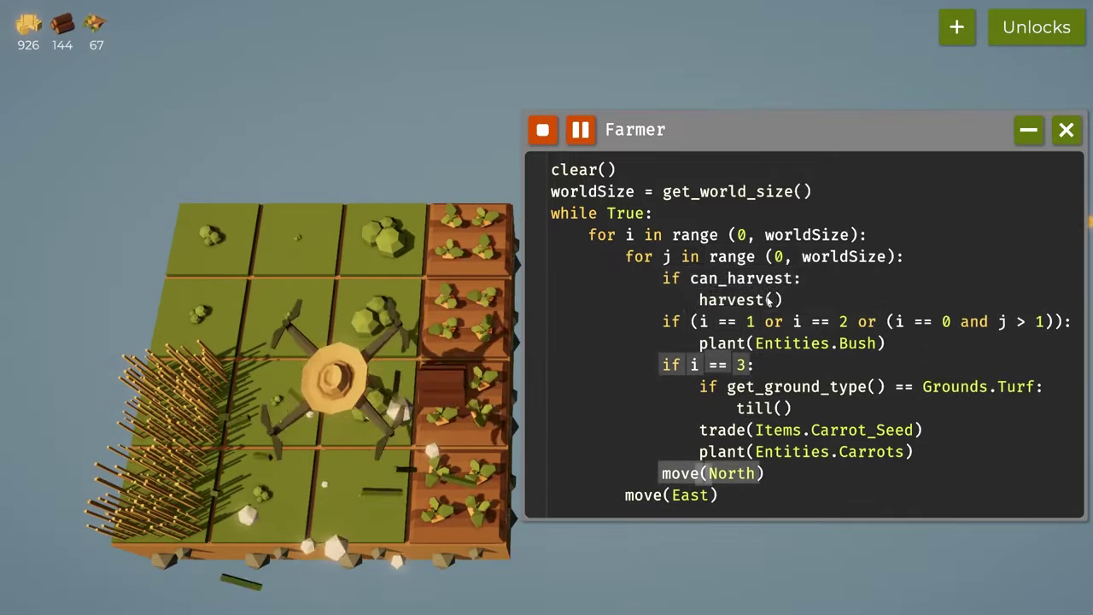
Pan to the Unlock Info window and open the Watering page
scroll(548, 300, "down", 3)
left_click_drag(200, 244, 598, 292)
scroll(598, 292, "up", 3)
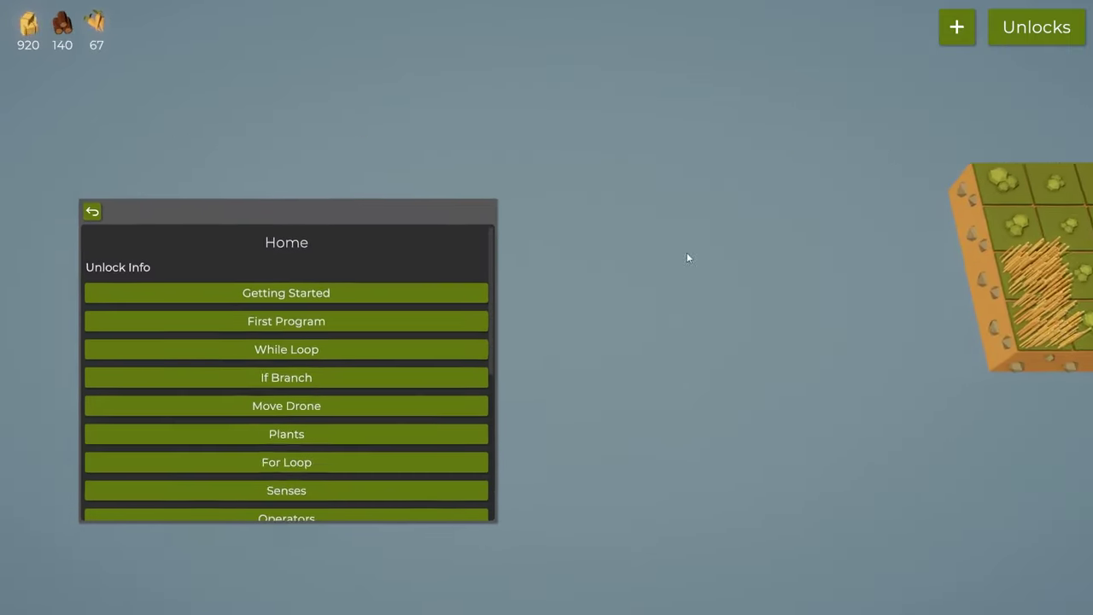
scroll(492, 393, "down", 5)
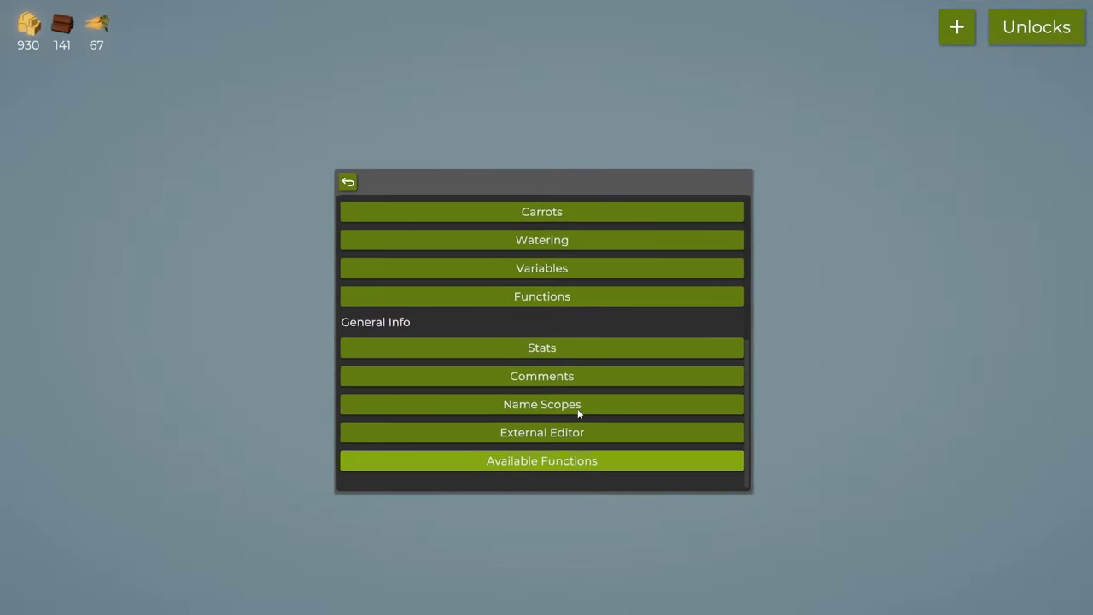
scroll(580, 404, "up", 6)
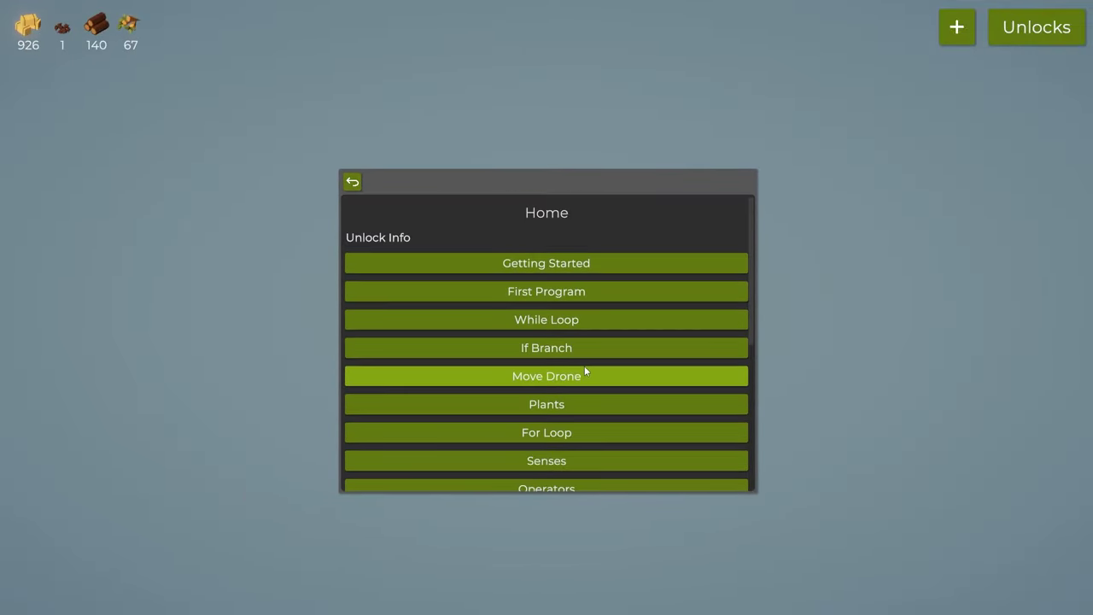
scroll(586, 370, "down", 4)
left_click(569, 401)
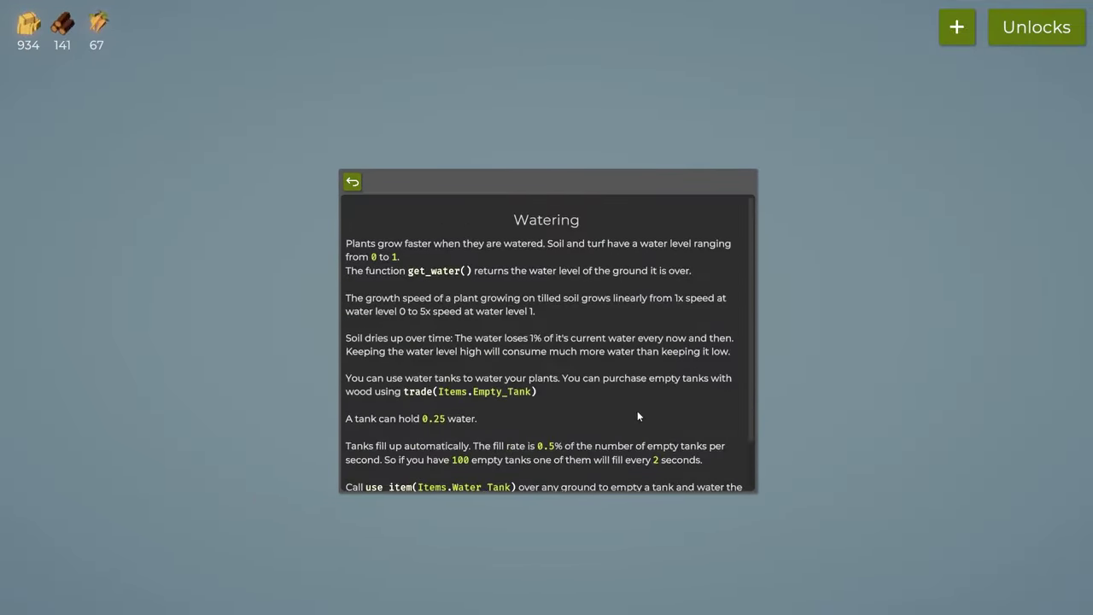
Read through the Watering info page before heading back to the farm
scroll(637, 415, "down", 2)
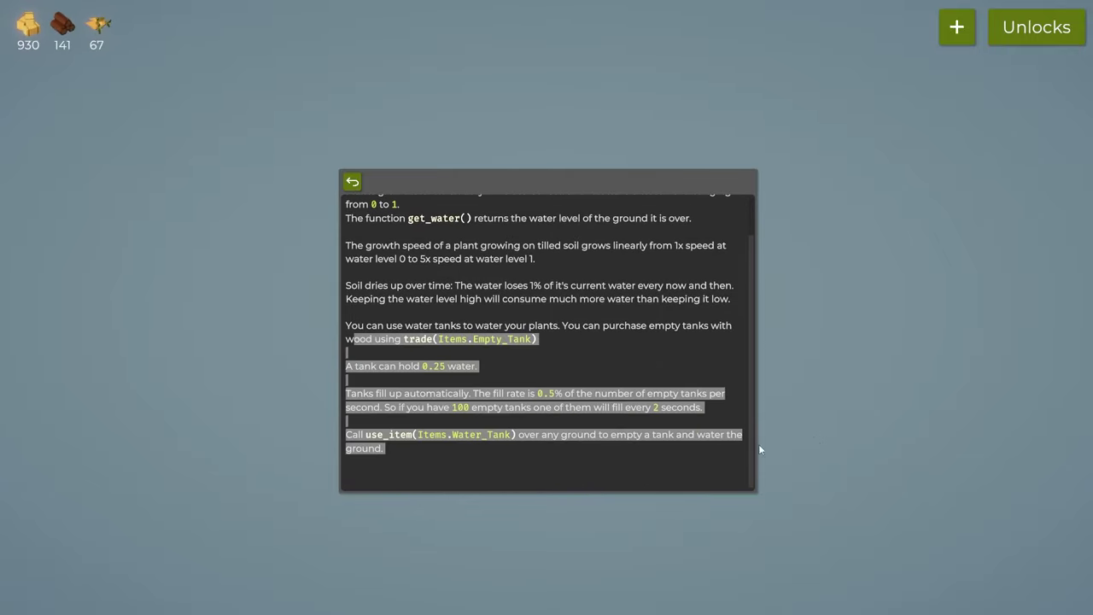
scroll(777, 448, "up", 2)
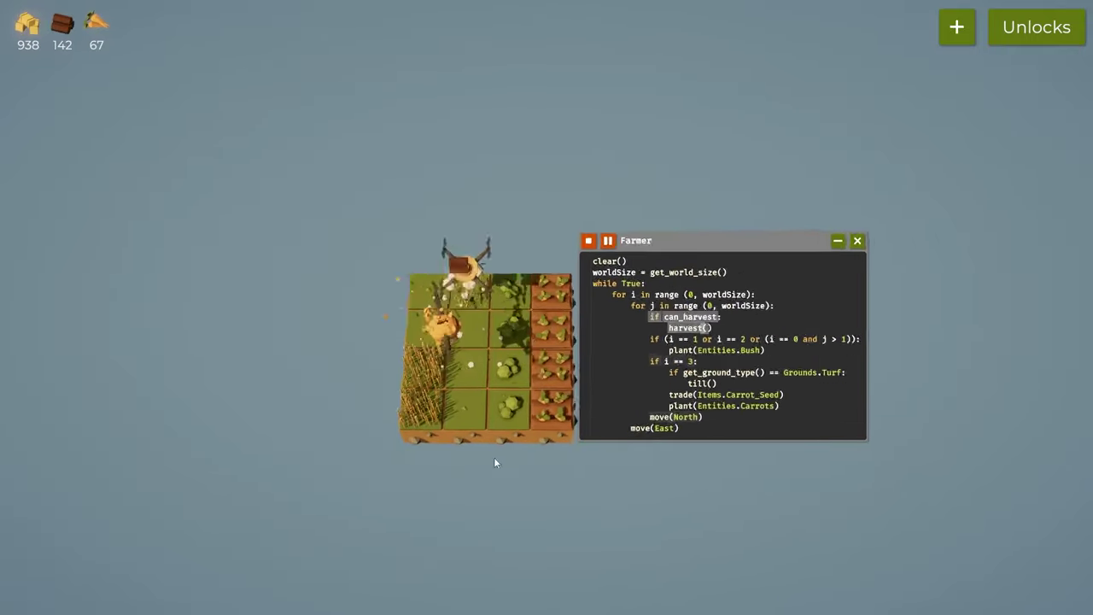
scroll(493, 457, "up", 5)
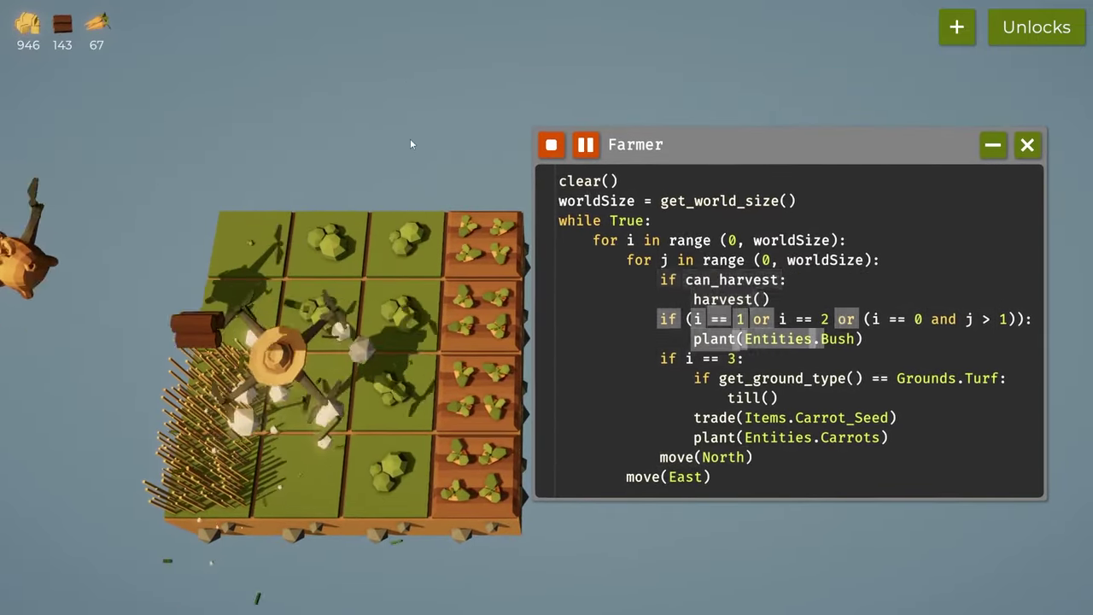
mouse_move(104, 45)
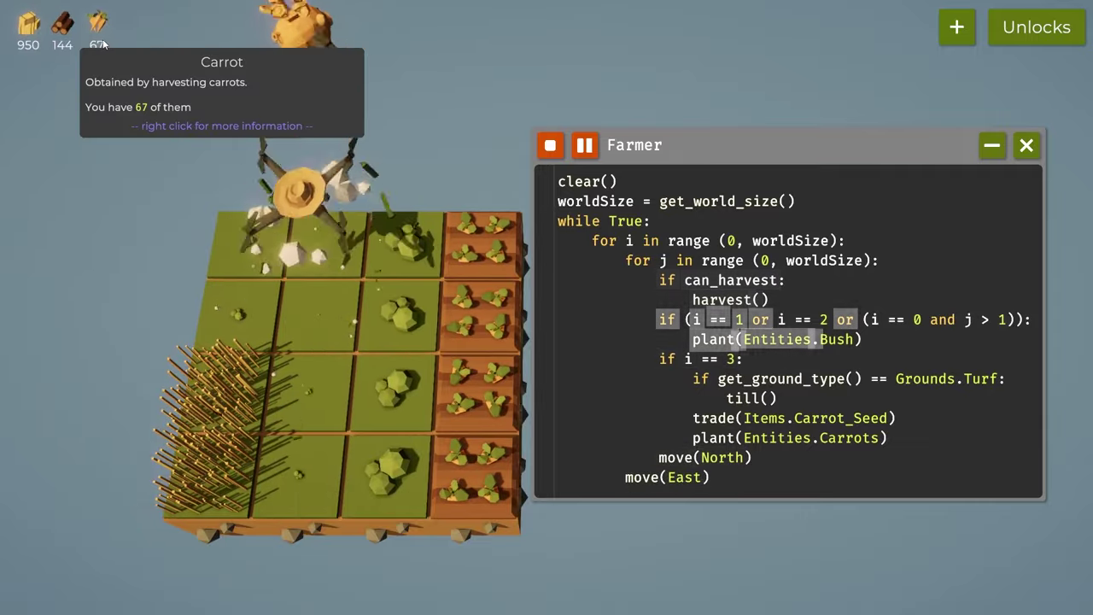
mouse_move(69, 44)
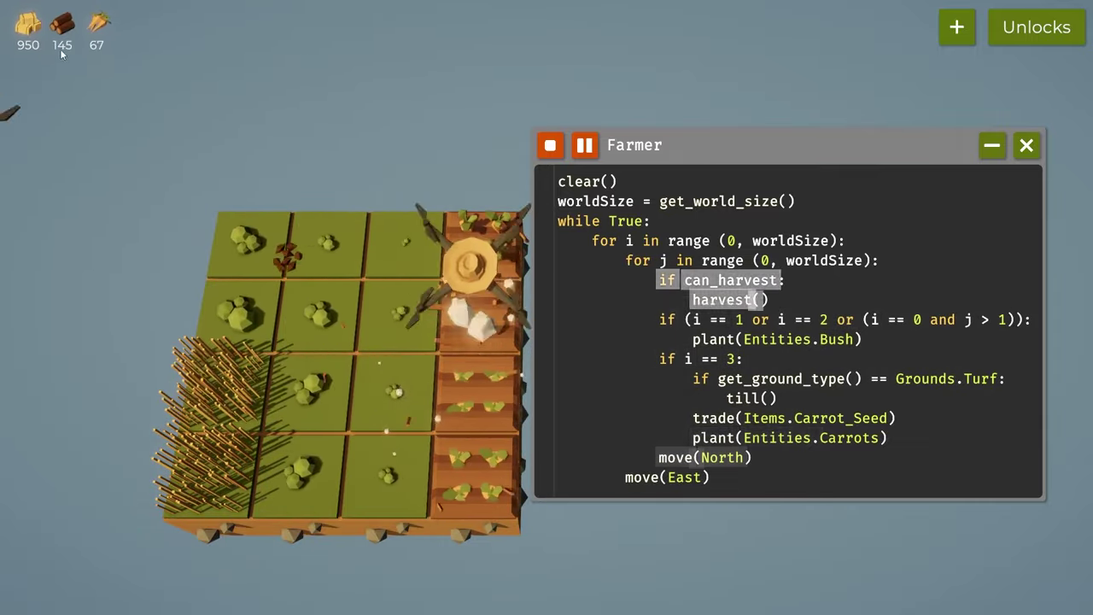
Browse the Unlocks tech tree to Speed, Pumpkins and Lists, then return to the farm
left_click(1029, 28)
mouse_move(588, 218)
left_mouse_down()
mouse_move(567, 285)
mouse_move(567, 380)
left_mouse_up()
mouse_move(549, 185)
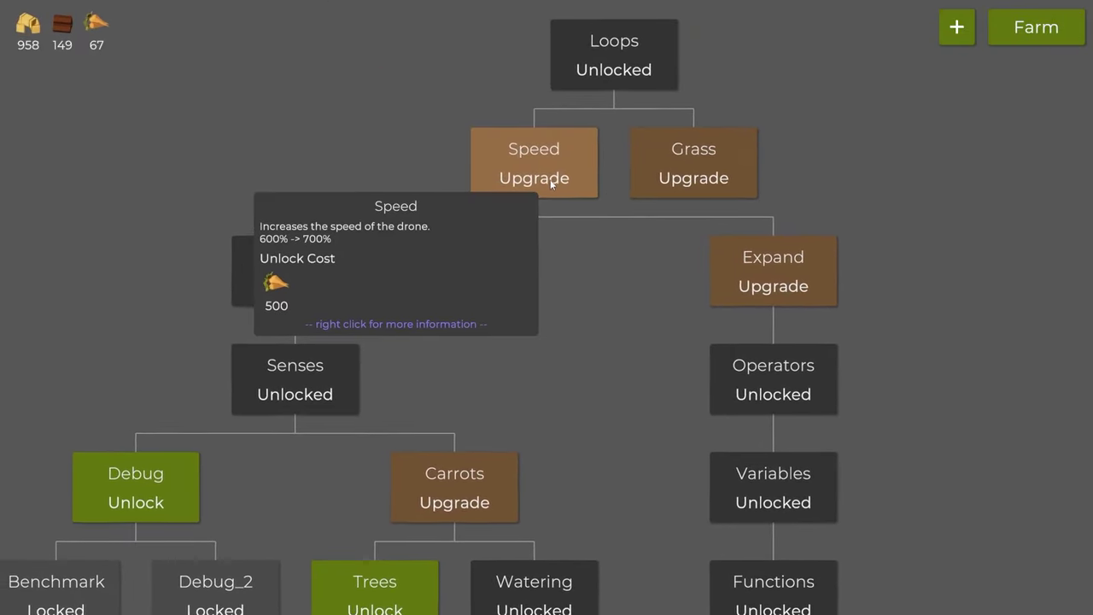
left_click_drag(620, 287, 564, 49)
mouse_move(790, 343)
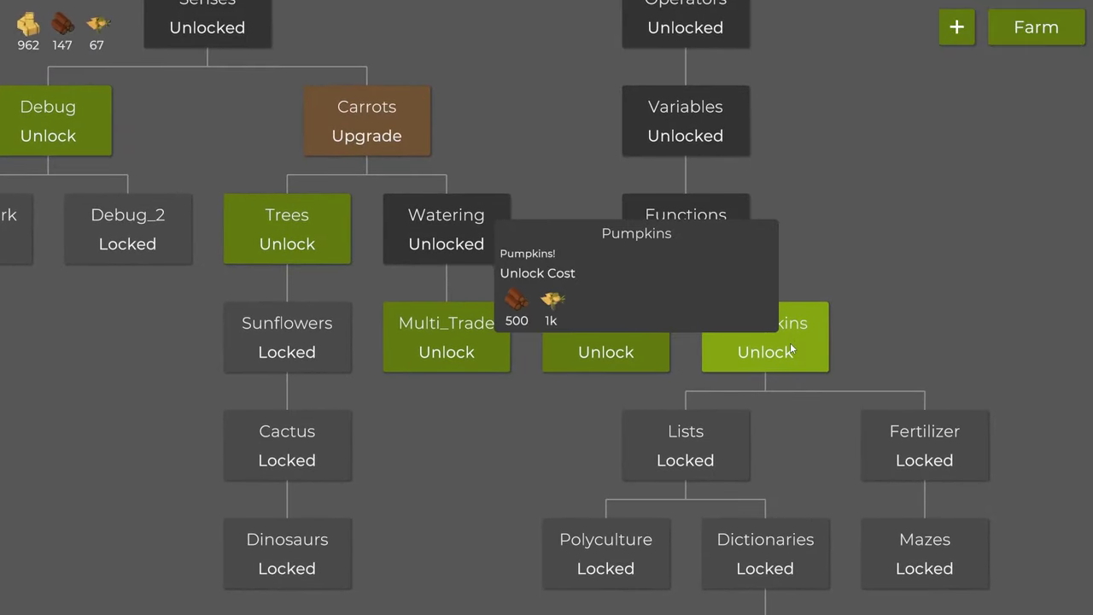
left_click(1000, 34)
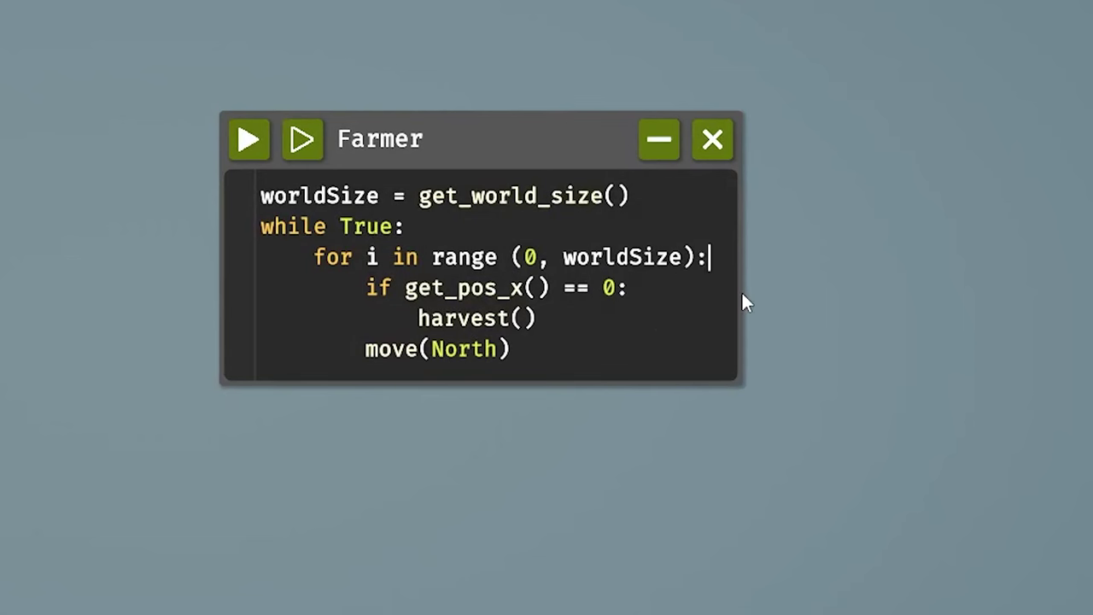
Write the inner 'for j in range(0, worldSize):' loop with a harvest() call
type("for j in range (0, worldSize):")
key("Return")
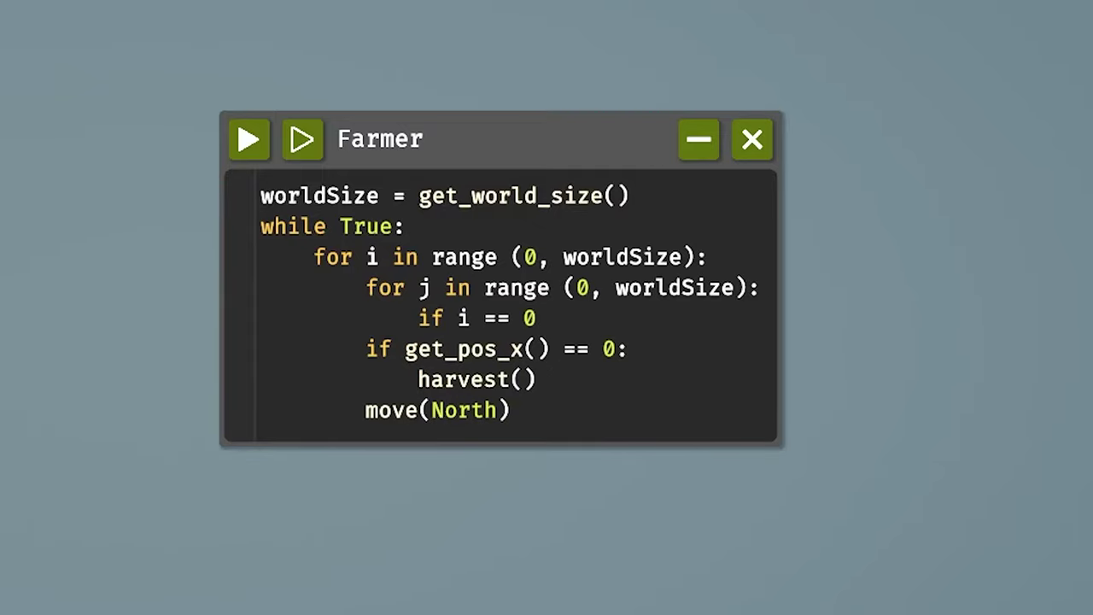
type(":")
key("Return")
type("har")
key("Return")
key("Return")
type("(East)")
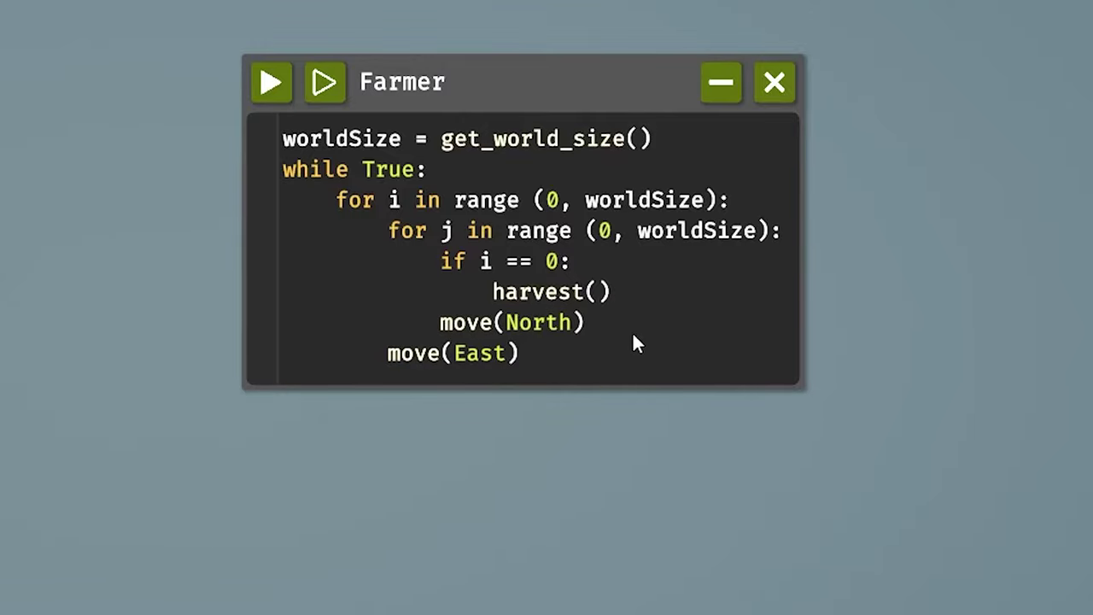
Add an 'if i == 1:' branch that plants Entities.Bush
key("Return")
type("if i == 1:")
key("Return")
type("plant()")
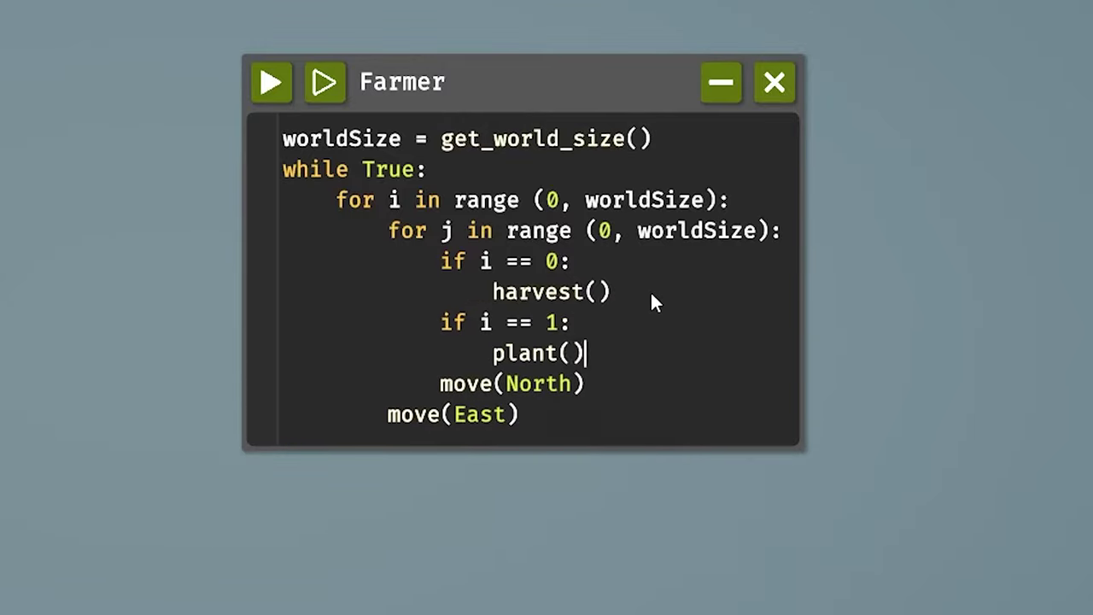
key("Up")
key("End")
key("Return")
type("h")
Add an i == 2 branch that tills Turf, trades Items.Carrot_Seed and plants Entities.Carrots
key("Return")
left_click(270, 82)
type("2:")
key("Return")
type("harvest()")
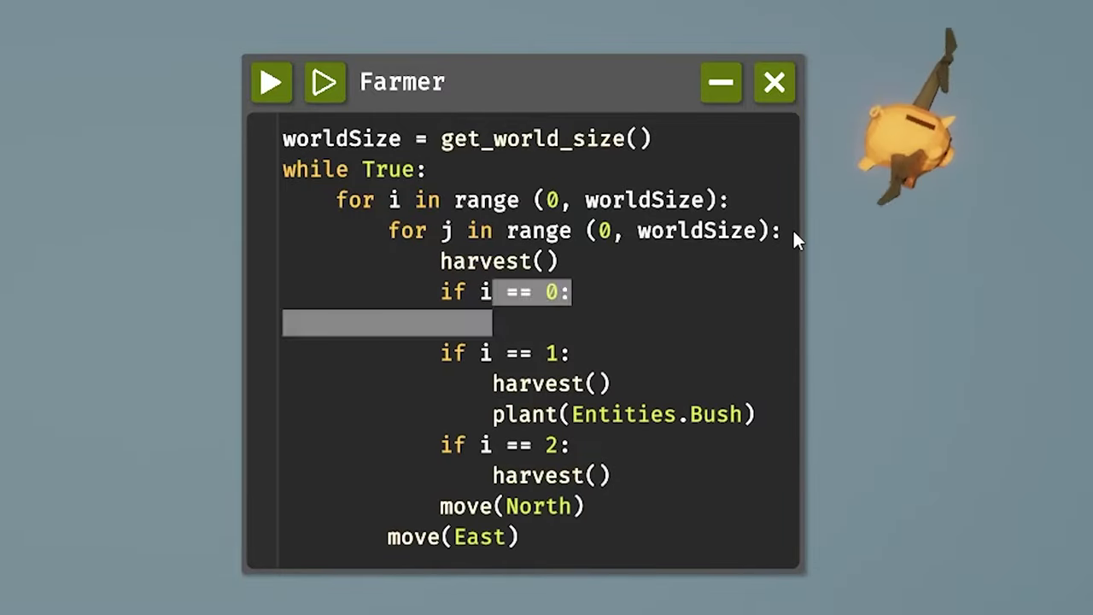
type("if get_ground_type() == Grounds.Turf:")
key("Return")
type("till()")
key("Return")
key("BackSpace")
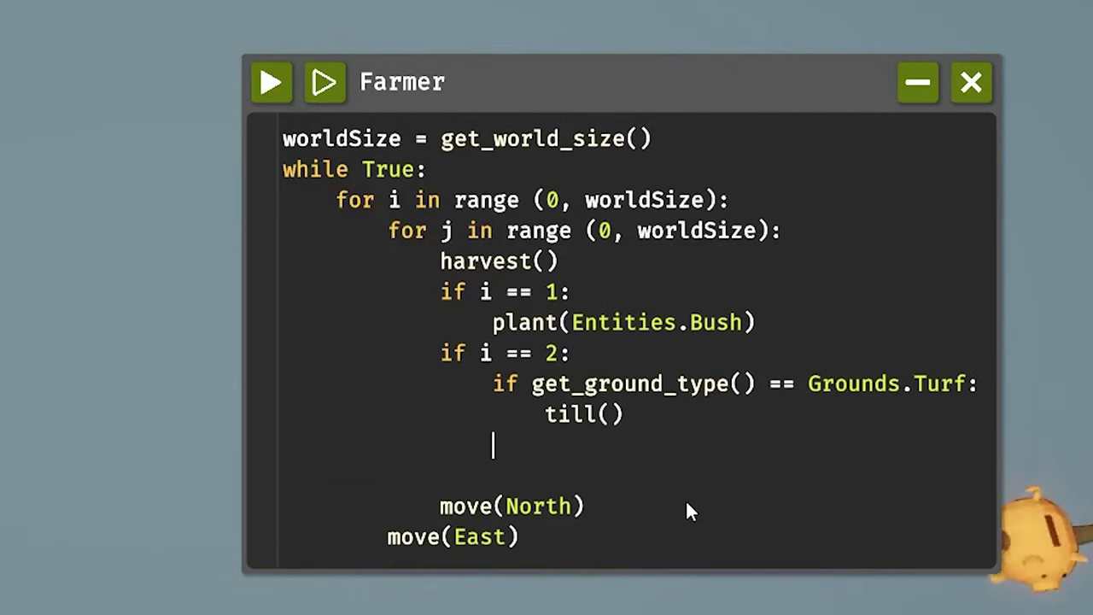
type("trade(Items.Carrot_Seed)")
key("Return")
type("plant(Entities.Carrots")
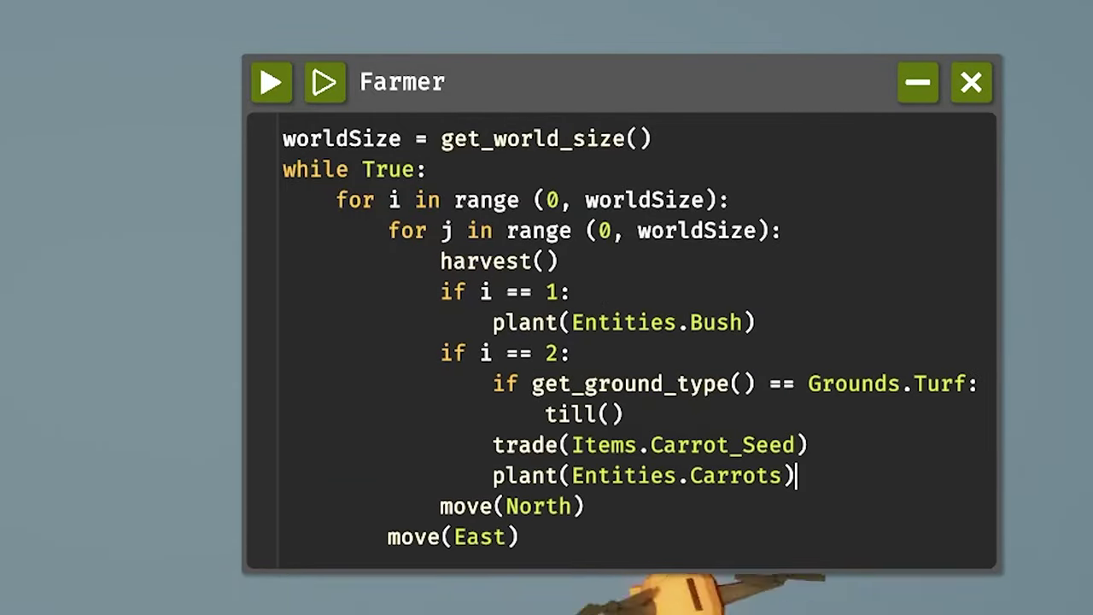